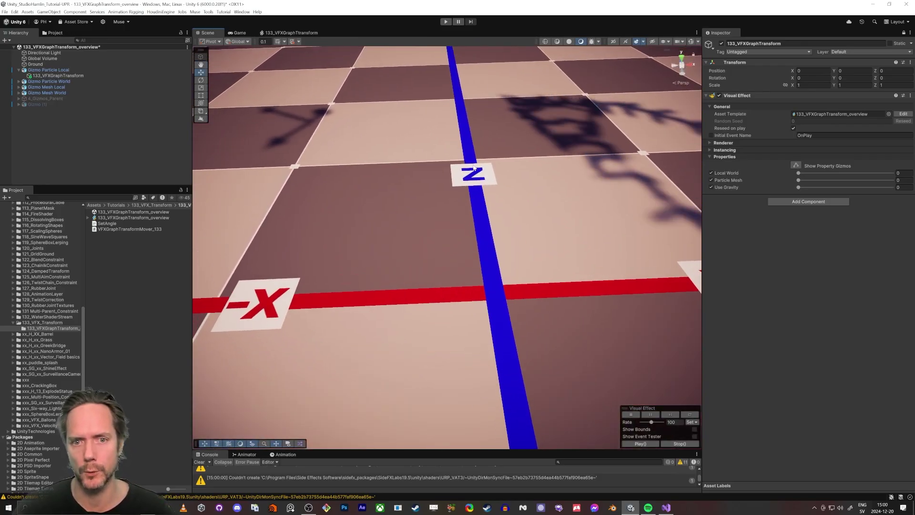
# Examine the local and world particle and mesh gizmo trails in the overview scene from several angles.
pyautogui.moveTo(567, 295)
pyautogui.mouseDown(button='right')
pyautogui.moveTo(604, 294)
pyautogui.moveTo(540, 273)
pyautogui.moveTo(488, 272)
pyautogui.moveTo(500, 330)
pyautogui.moveTo(548, 317)
pyautogui.moveTo(550, 306)
pyautogui.moveTo(550, 327)
pyautogui.moveTo(502, 192)
pyautogui.mouseUp(button='right')
pyautogui.press('w')
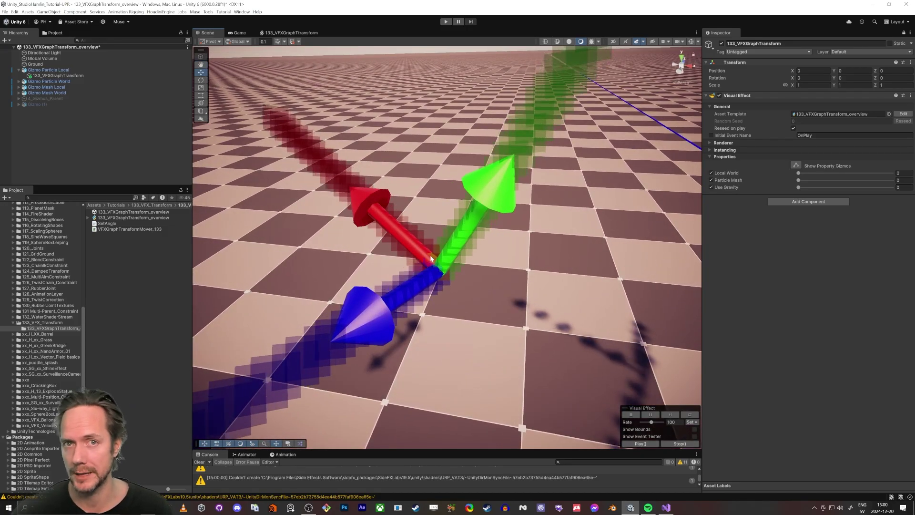
pyautogui.moveTo(444, 328); pyautogui.dragTo(470, 224, button='right')
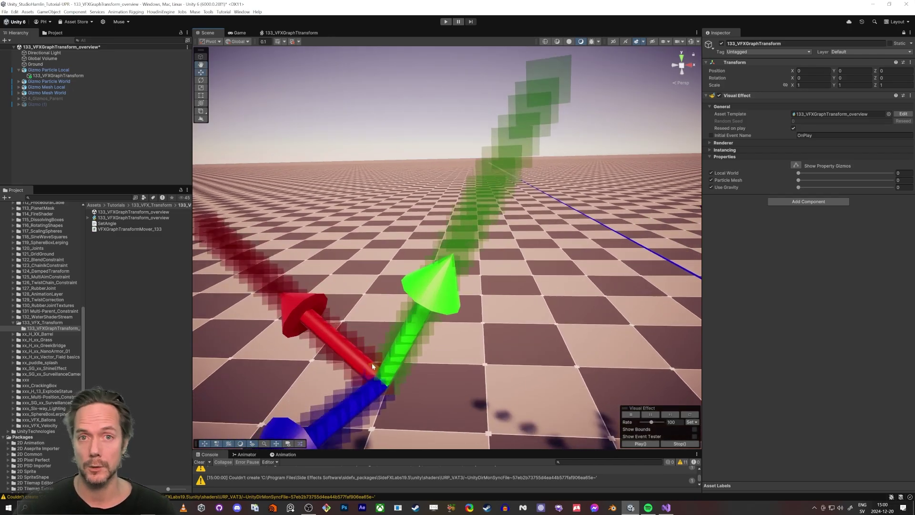
pyautogui.moveTo(470, 190); pyautogui.dragTo(456, 149, button='right')
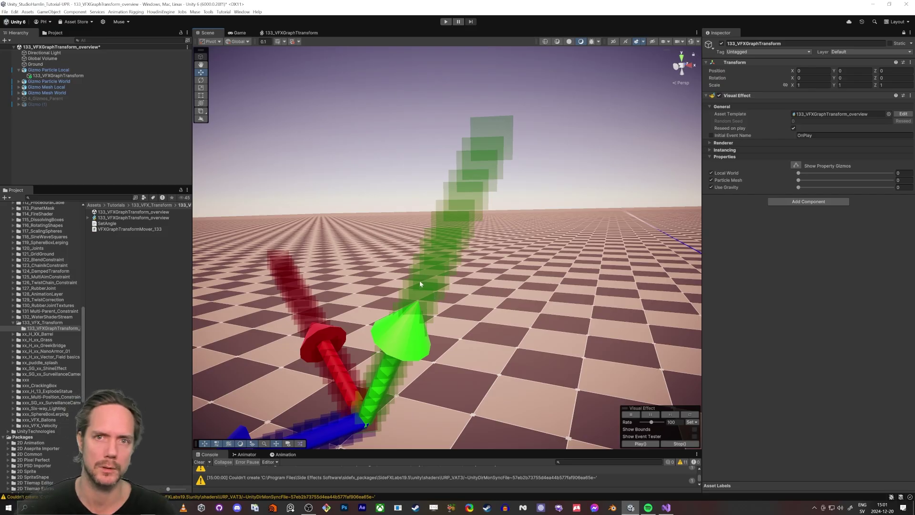
pyautogui.moveTo(415, 262); pyautogui.dragTo(362, 272, button='right')
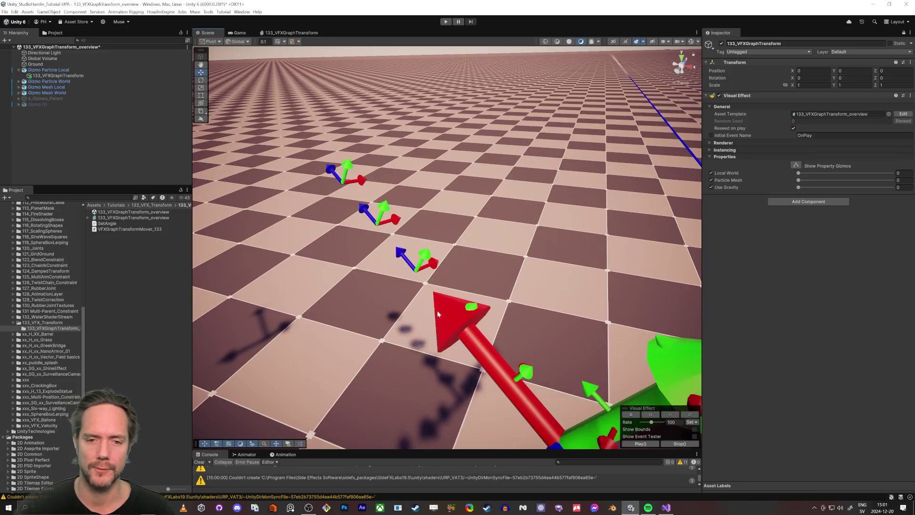
pyautogui.moveTo(386, 310); pyautogui.dragTo(450, 312, button='right')
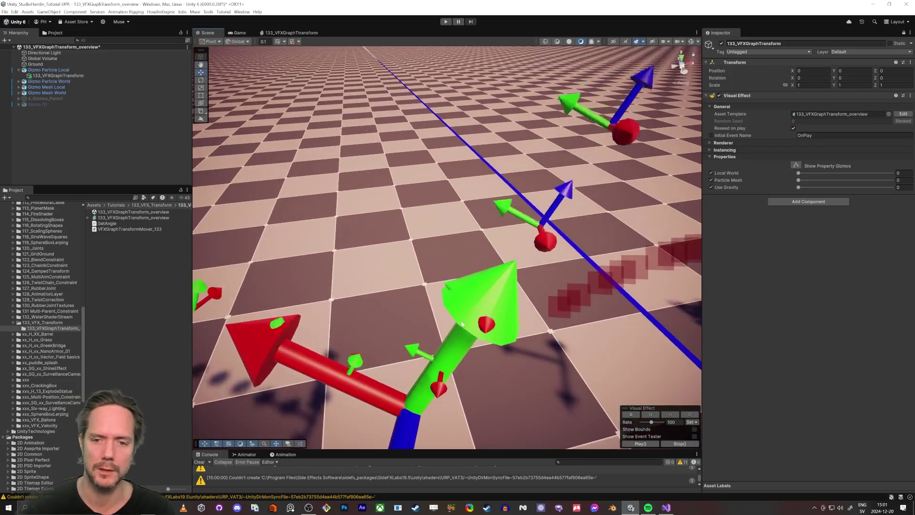
pyautogui.moveTo(439, 353); pyautogui.dragTo(482, 337, button='right')
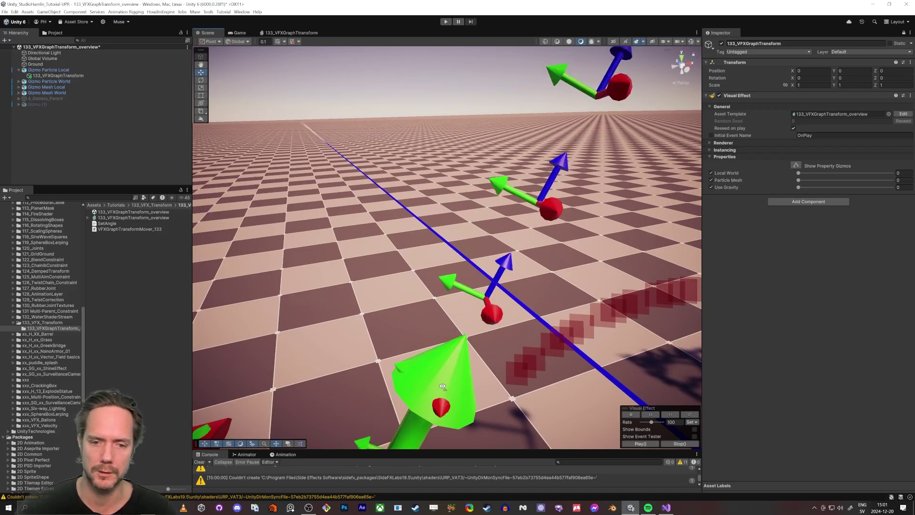
pyautogui.moveTo(550, 217); pyautogui.dragTo(592, 312, button='right')
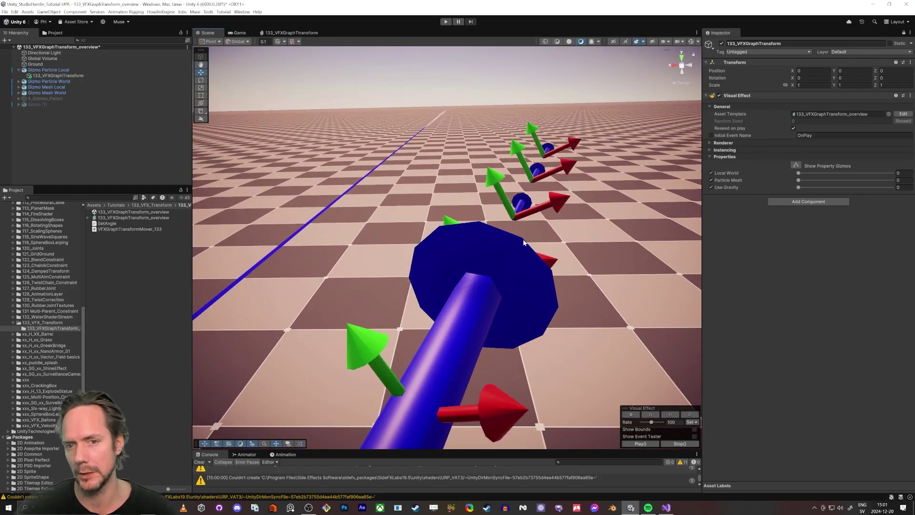
pyautogui.moveTo(548, 224); pyautogui.dragTo(410, 220, button='right')
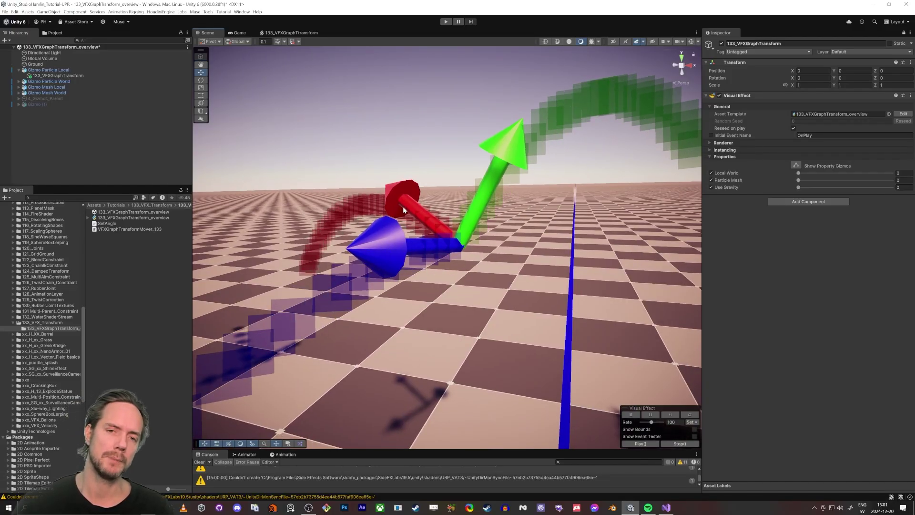
pyautogui.moveTo(390, 200); pyautogui.dragTo(387, 230, button='right')
# Set Use Gravity to 1 on the 133_VFXGraphTransform effect under Gizmo Particle Local and deselect it.
pyautogui.click(57, 75)
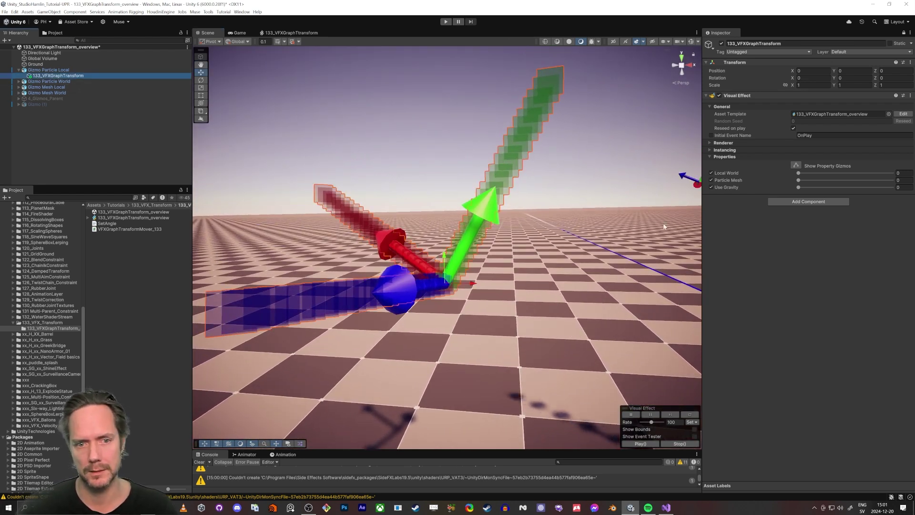
pyautogui.click(855, 187)
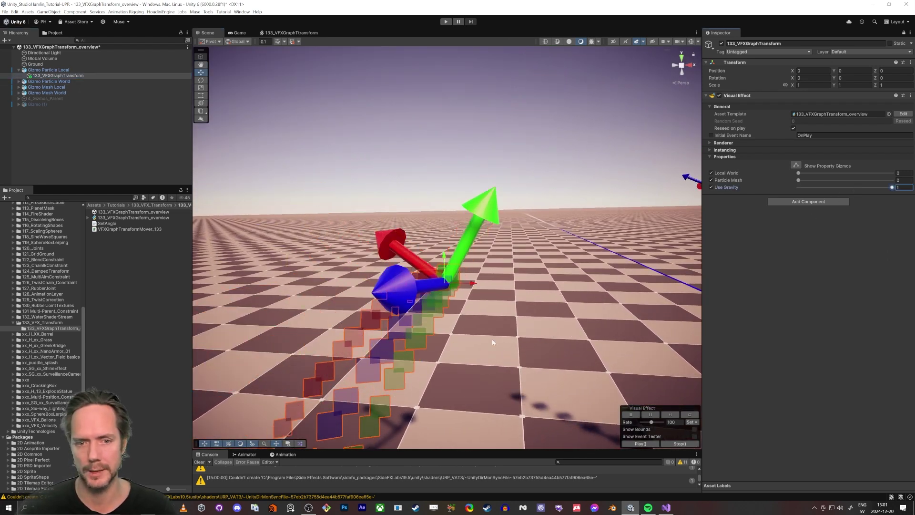
pyautogui.click(65, 164)
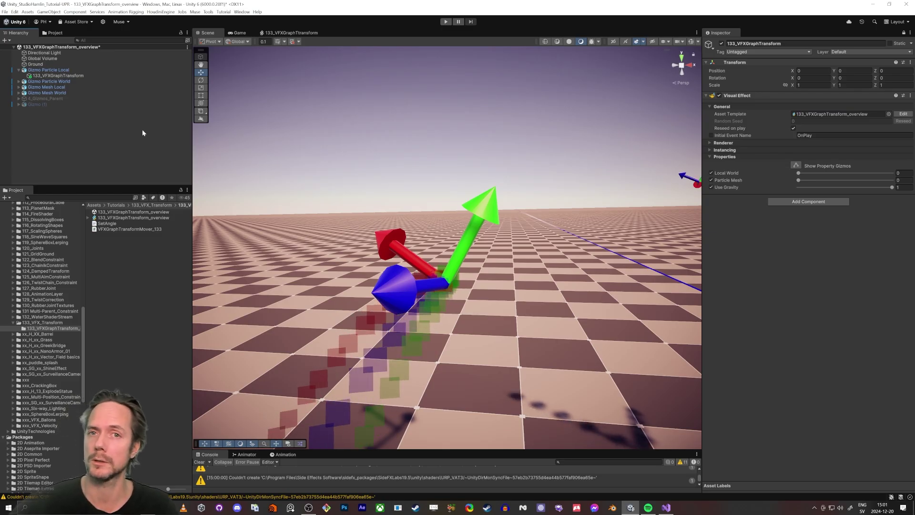
# Examine how gravity affects the particle and mesh trails of all four gizmos, comparing local and world space.
pyautogui.keyDown('alt'); pyautogui.moveTo(419, 248); pyautogui.dragTo(493, 96); pyautogui.keyUp('alt')
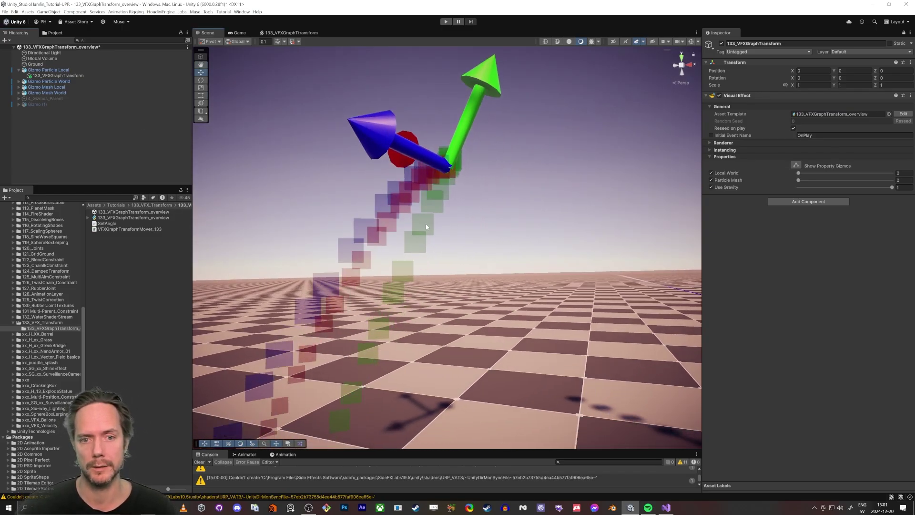
pyautogui.keyDown('alt'); pyautogui.moveTo(426, 227); pyautogui.dragTo(551, 239); pyautogui.keyUp('alt')
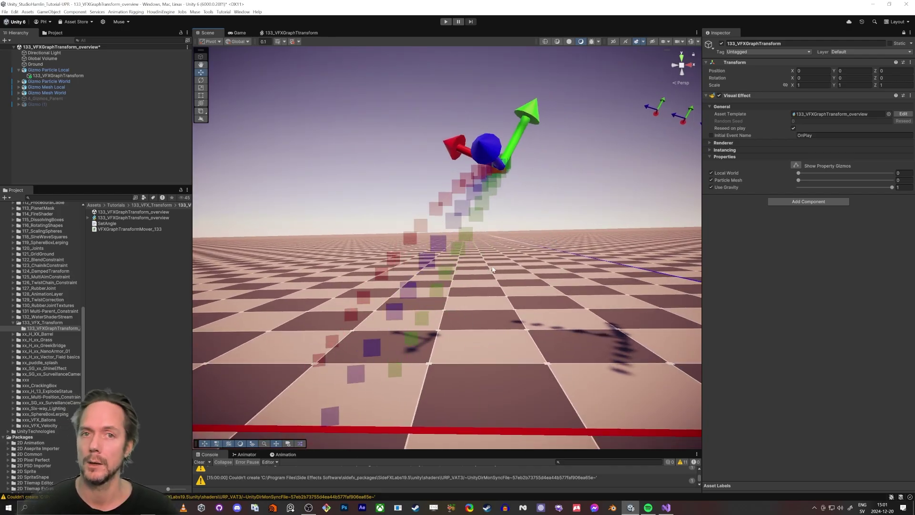
pyautogui.press('d')
pyautogui.moveTo(499, 286); pyautogui.dragTo(513, 286, button='right')
pyautogui.keyDown('alt'); pyautogui.moveTo(514, 286); pyautogui.dragTo(482, 296); pyautogui.keyUp('alt')
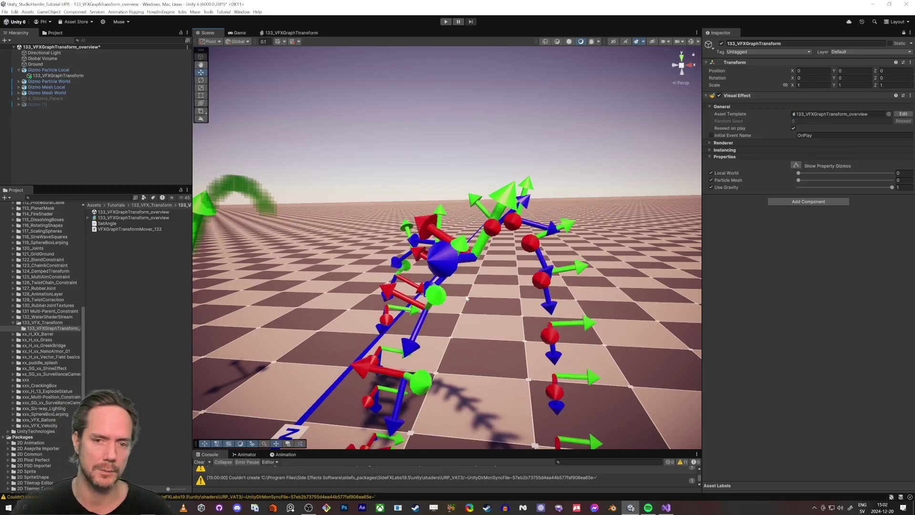
pyautogui.keyDown('alt'); pyautogui.moveTo(502, 322); pyautogui.dragTo(514, 319); pyautogui.keyUp('alt')
pyautogui.press('a')
pyautogui.moveTo(514, 319)
pyautogui.mouseDown(button='right')
pyautogui.moveTo(539, 319)
pyautogui.moveTo(514, 310)
pyautogui.mouseUp(button='right')
pyautogui.press('s')
pyautogui.press('a')
pyautogui.press('w')
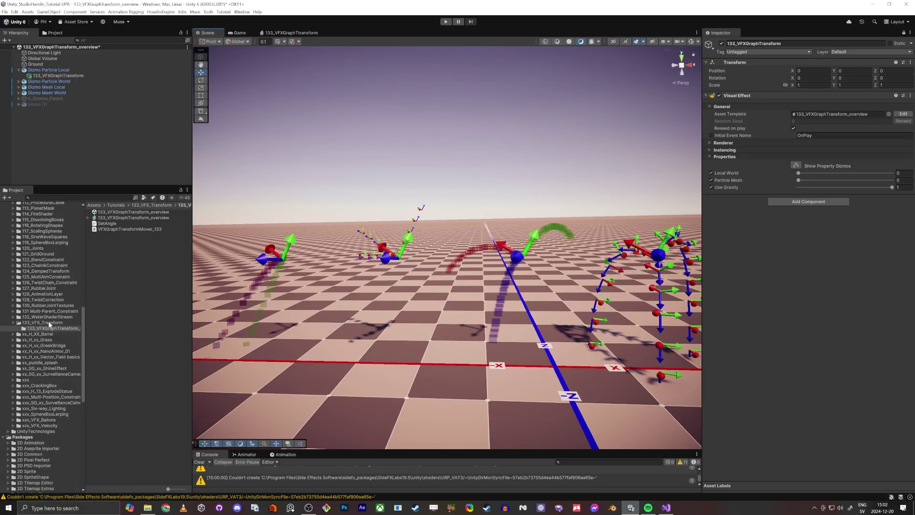
# Open the 133_VFXGraphTransform scene from the 133_VFX_Transform folder, saving the changes to the overview scene.
pyautogui.doubleClick(132, 219)
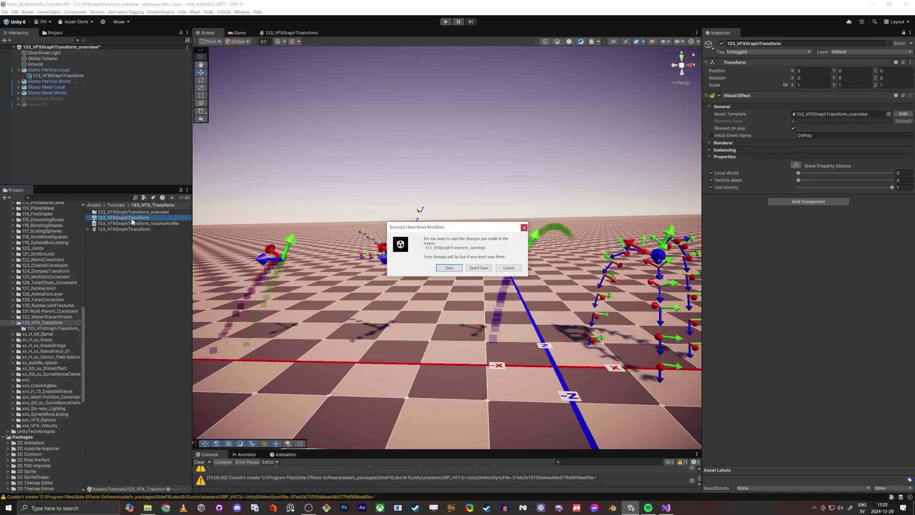
pyautogui.click(449, 267)
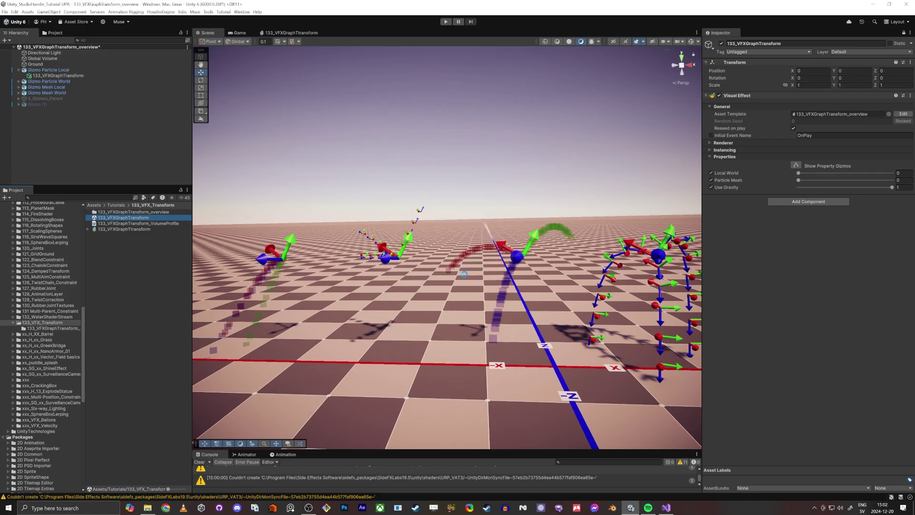
# Copy the name of the existing 133_VFXGraphTtransform visual effect asset and delete the asset.
pyautogui.click(118, 230)
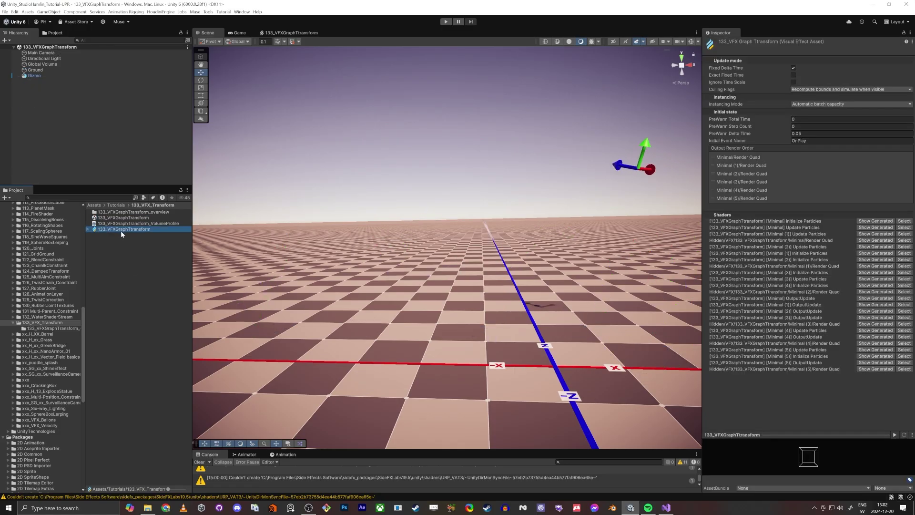
pyautogui.click(115, 230)
pyautogui.hotkey('ctrl', 'c')
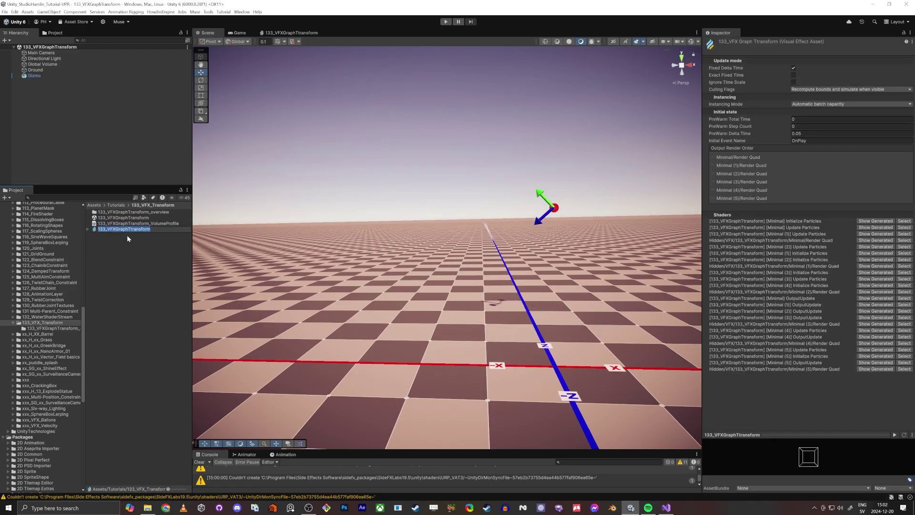
pyautogui.press('Delete')
pyautogui.press('Return')
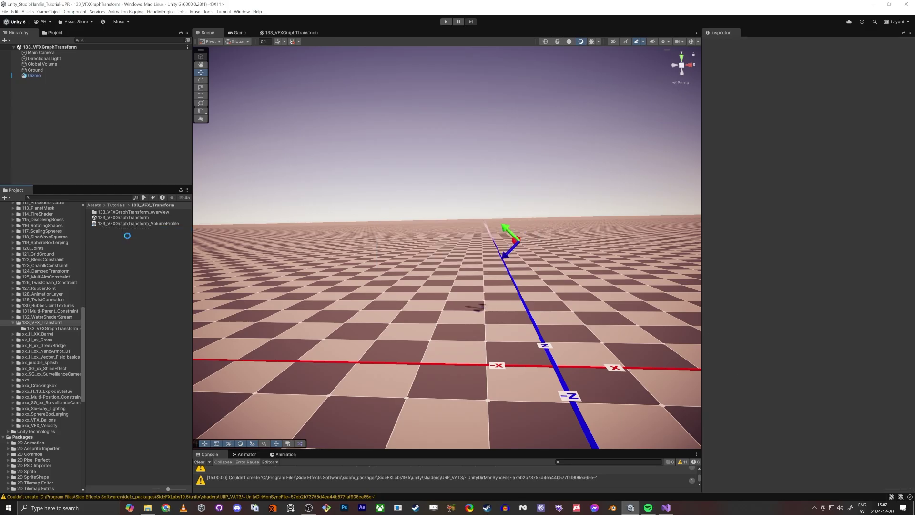
# Select the Gizmo object and view its VFX Graph Transform Mover_133 script settings and its motion in the scene.
pyautogui.moveTo(417, 284)
pyautogui.mouseDown(button='right')
pyautogui.moveTo(451, 288)
pyautogui.moveTo(434, 284)
pyautogui.mouseUp(button='right')
pyautogui.click(33, 75)
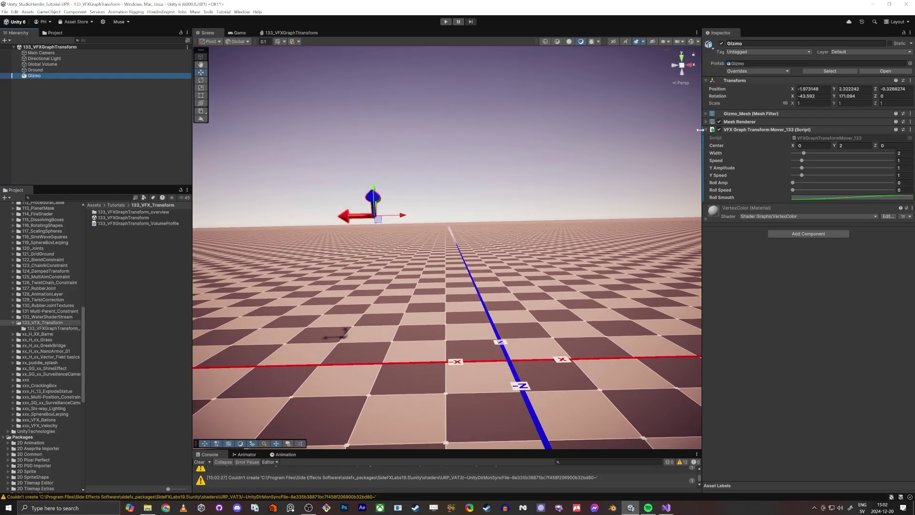
pyautogui.press('d')
pyautogui.moveTo(352, 197); pyautogui.dragTo(346, 190, button='right')
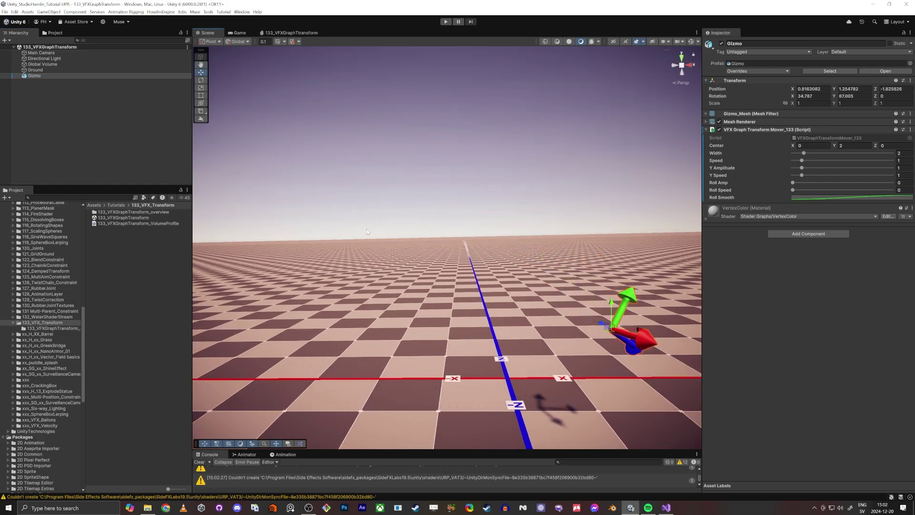
# Create a Visual Effect Graph from the Minimal System template in the 133_VFX_Transform folder, named 133_VFXGraphTtransform.
pyautogui.click(139, 281)
pyautogui.rightClick(138, 281)
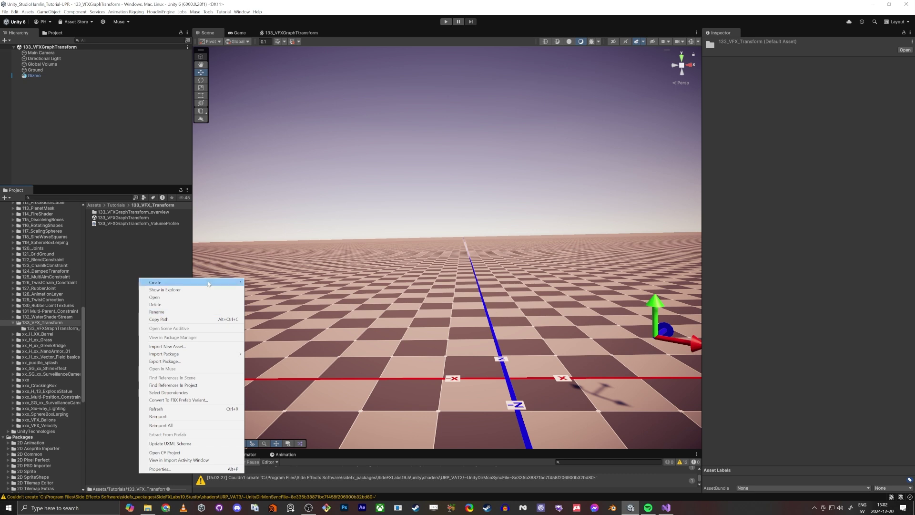
pyautogui.moveTo(214, 283)
pyautogui.moveTo(275, 433)
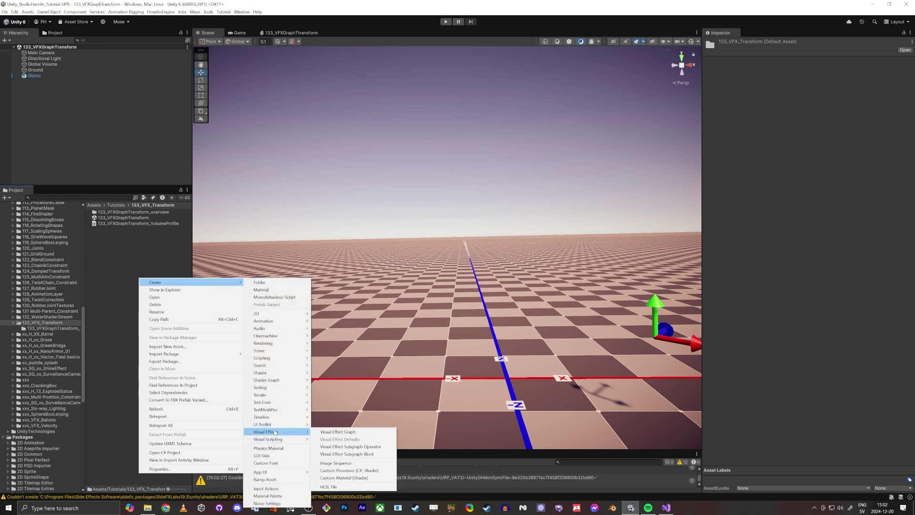
pyautogui.click(348, 433)
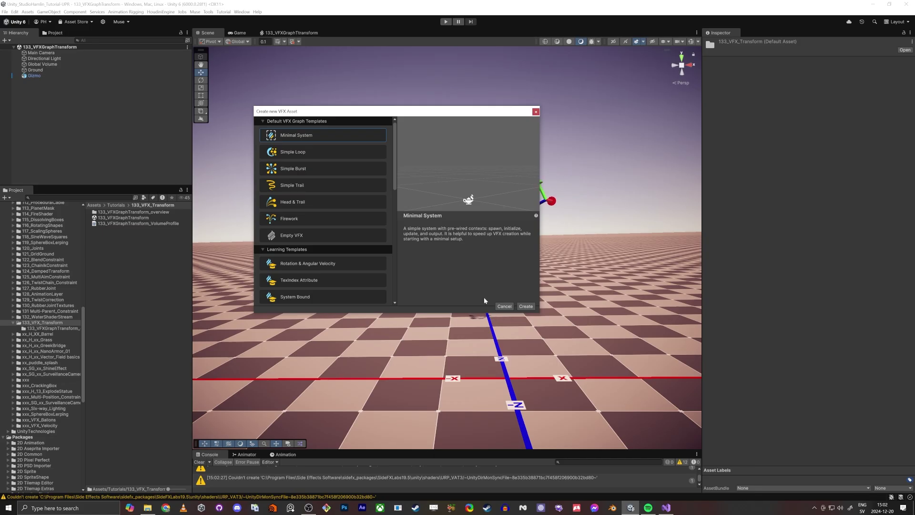
pyautogui.click(526, 306)
pyautogui.hotkey('ctrl', 'v')
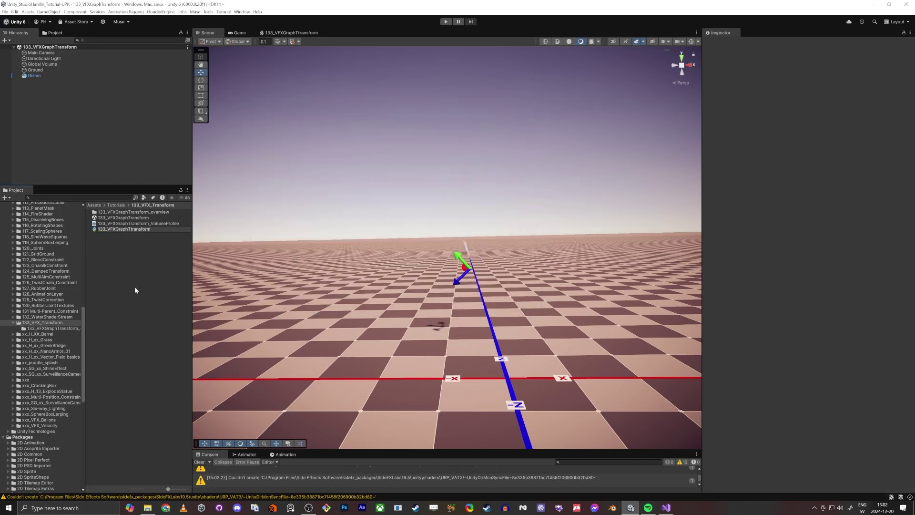
pyautogui.press('Return')
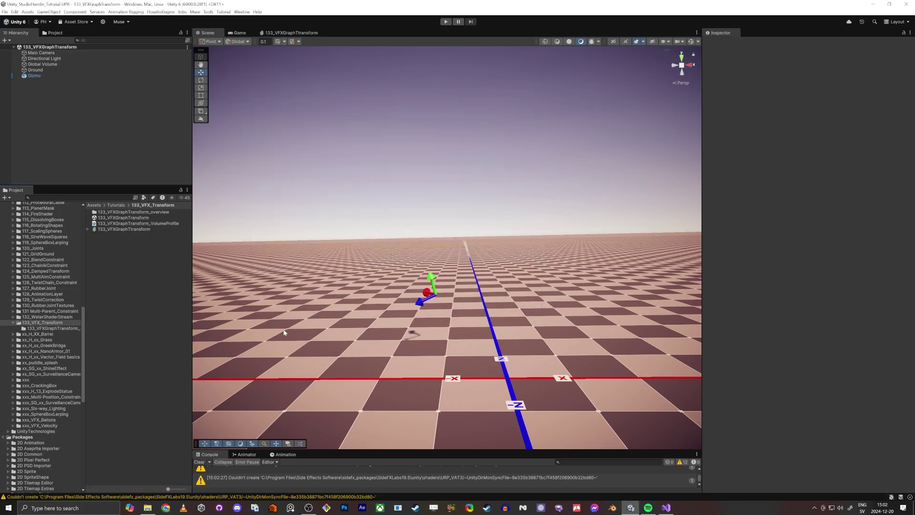
# Switch to Visual Studio and examine the ExecuteInEditMode attribute of the VFXGraphTransformMover_133 script, checking it against the moving gizmo in Unity.
pyautogui.moveTo(361, 338); pyautogui.dragTo(343, 343, button='right')
pyautogui.keyDown('alt'); pyautogui.moveTo(343, 343); pyautogui.dragTo(360, 330); pyautogui.keyUp('alt')
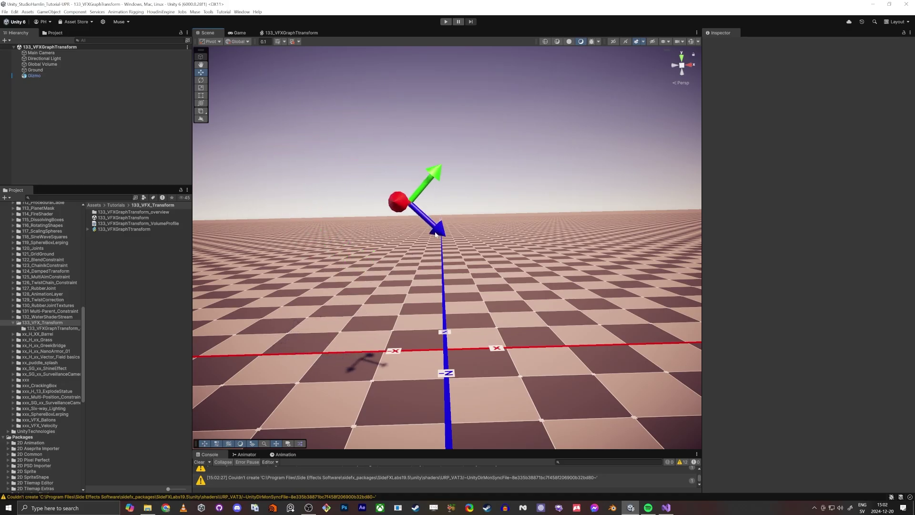
pyautogui.hotkey('alt', 'Tab')
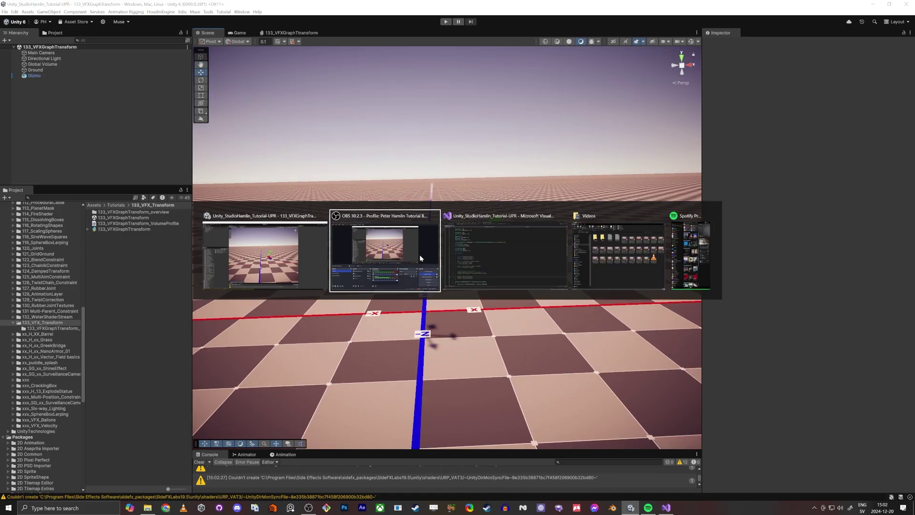
pyautogui.click(504, 259)
pyautogui.click(187, 162)
pyautogui.scroll(4, 187, 161)
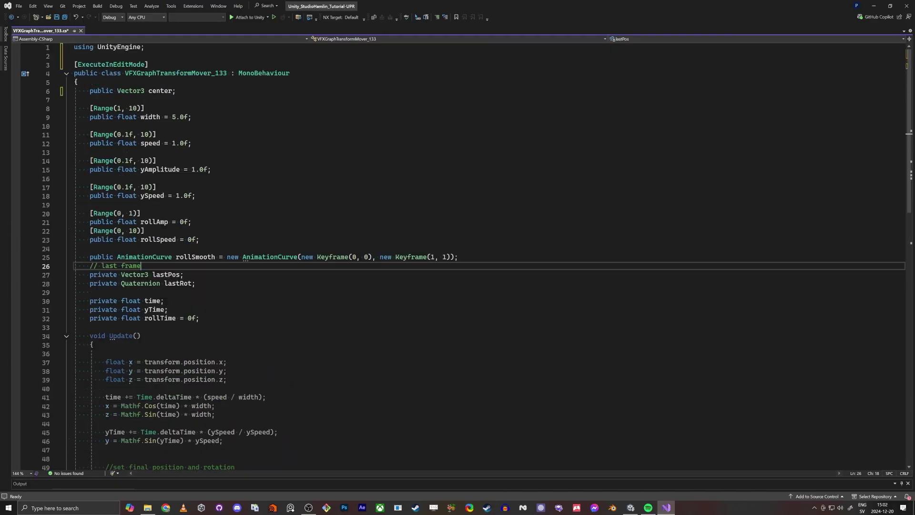
pyautogui.doubleClick(111, 65)
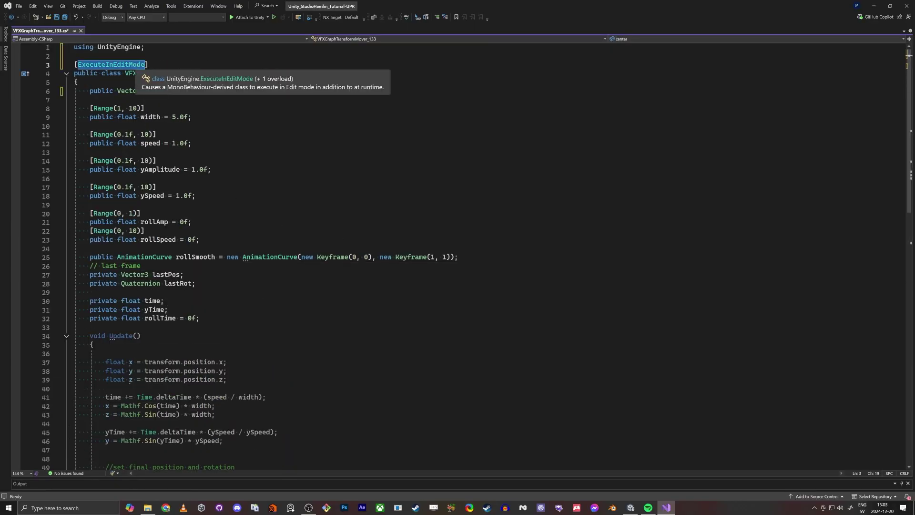
pyautogui.click(141, 56)
pyautogui.hotkey('alt', 'Tab')
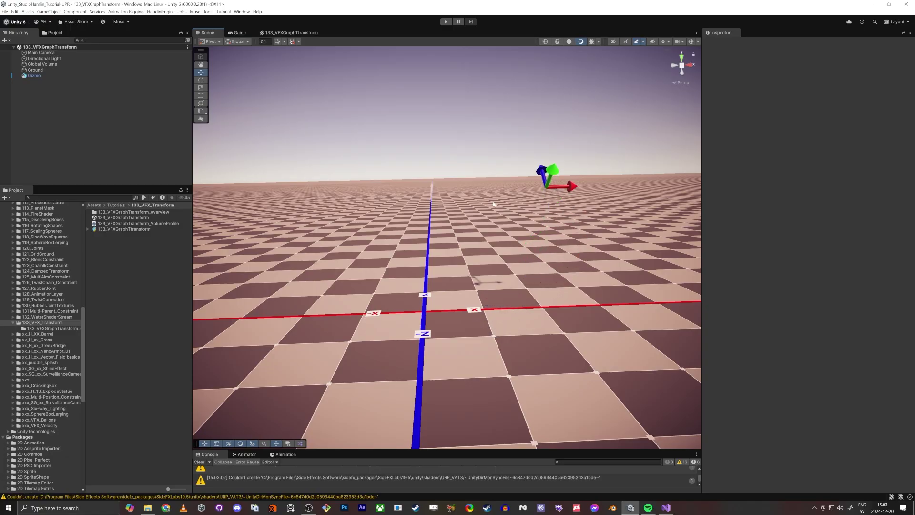
pyautogui.hotkey('alt', 'Tab')
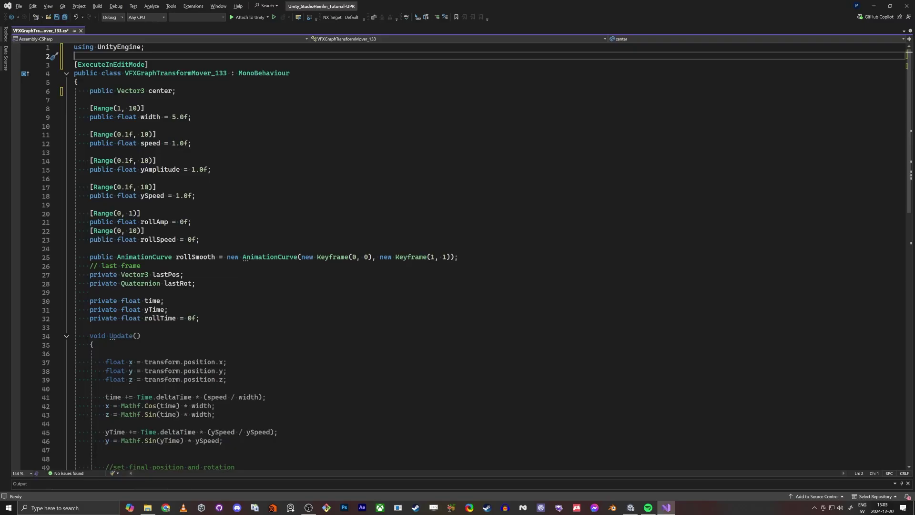
# Review the mover script's variable declarations and its Update and SetRotation methods.
pyautogui.moveTo(177, 91); pyautogui.dragTo(134, 318)
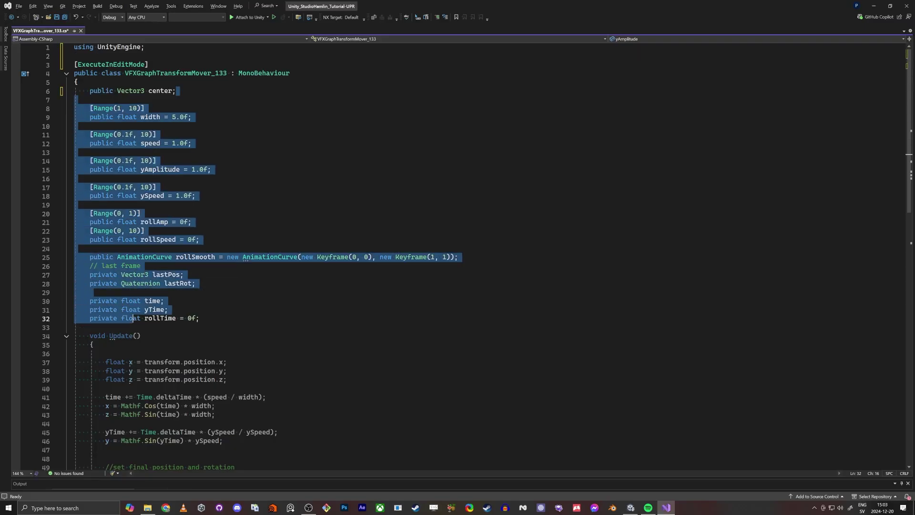
pyautogui.click(141, 335)
pyautogui.scroll(-7, 458, 257)
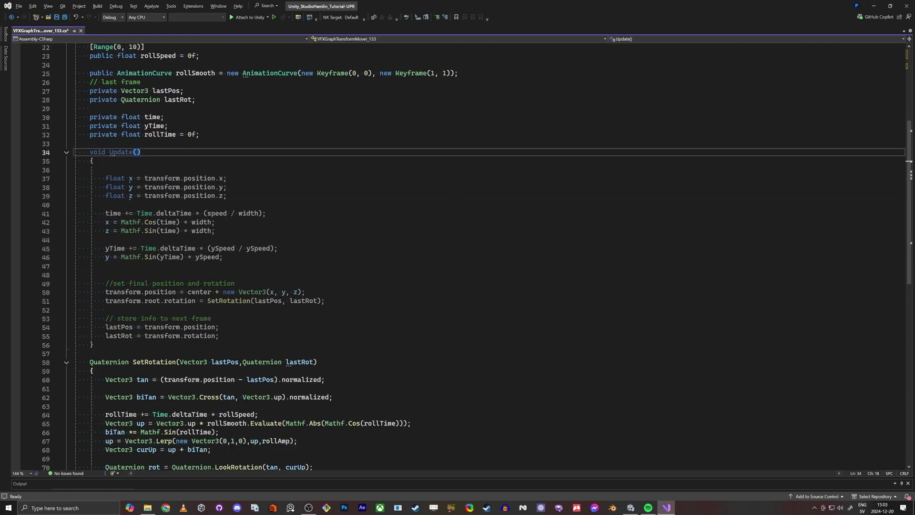
# Examine the Update body, the SetRotation function, and the lines that apply the rotation and store lastPos and lastRot.
pyautogui.moveTo(107, 170); pyautogui.dragTo(93, 345)
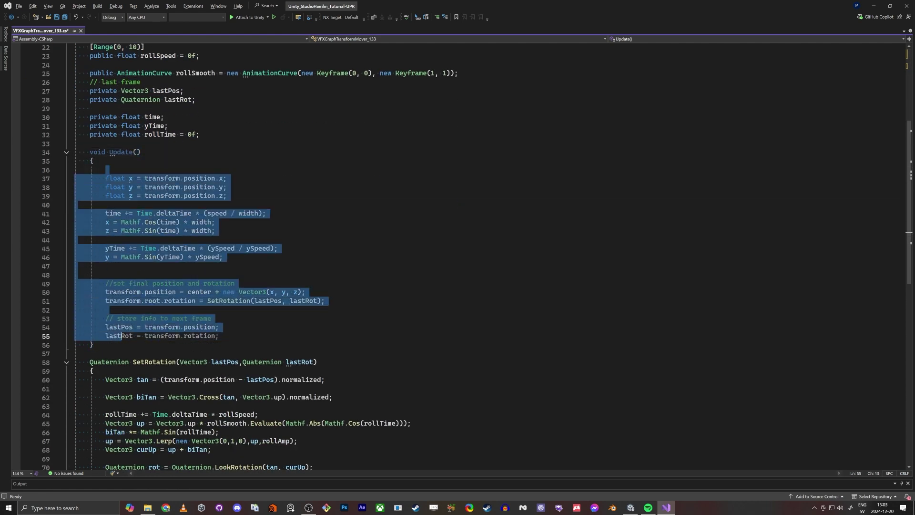
pyautogui.scroll(-4, 458, 258)
pyautogui.moveTo(79, 388); pyautogui.dragTo(79, 258)
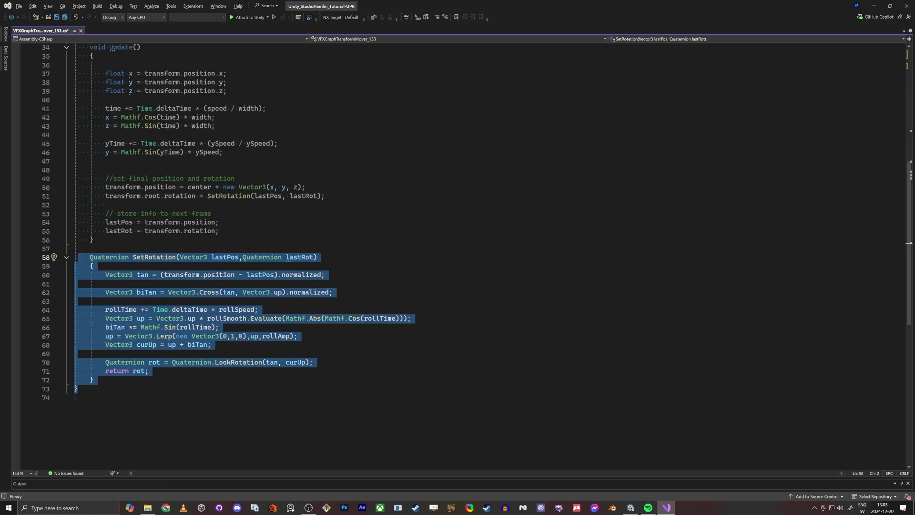
pyautogui.scroll(5, 458, 257)
pyautogui.scroll(-2, 458, 258)
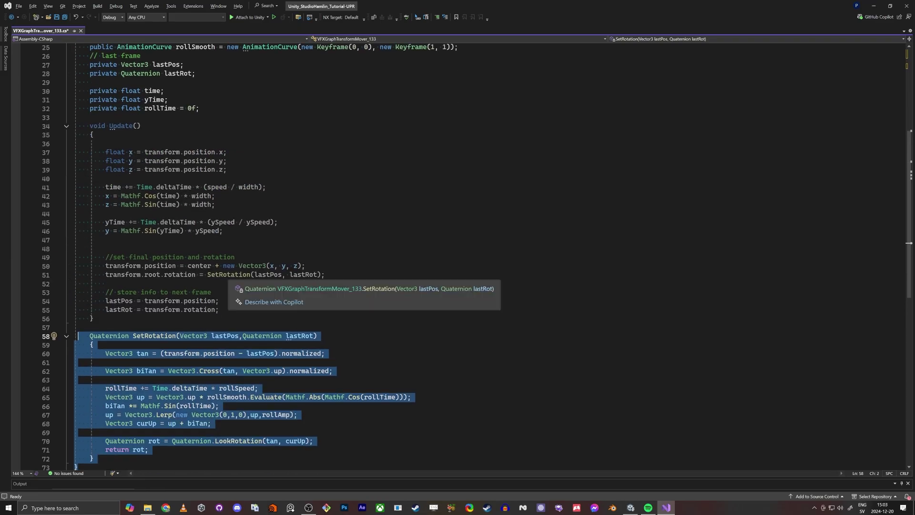
pyautogui.tripleClick(228, 275)
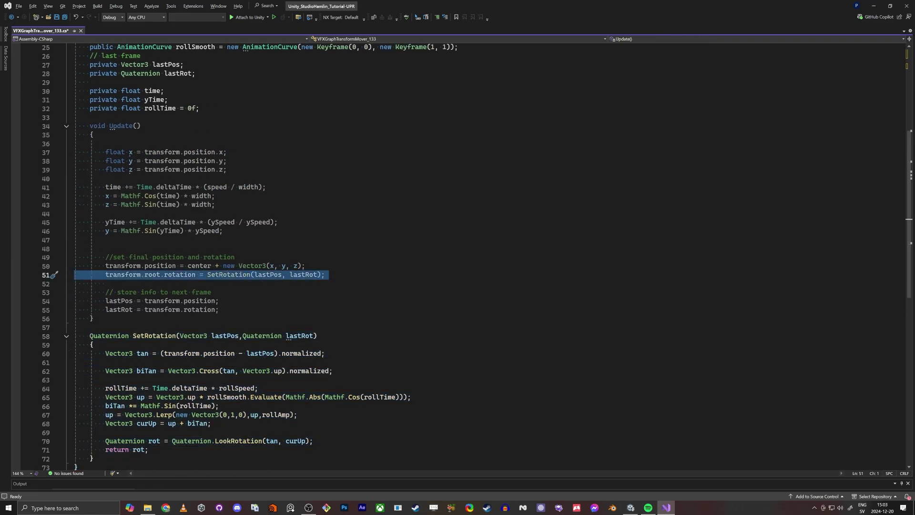
pyautogui.click(106, 249)
pyautogui.moveTo(220, 310); pyautogui.dragTo(75, 301)
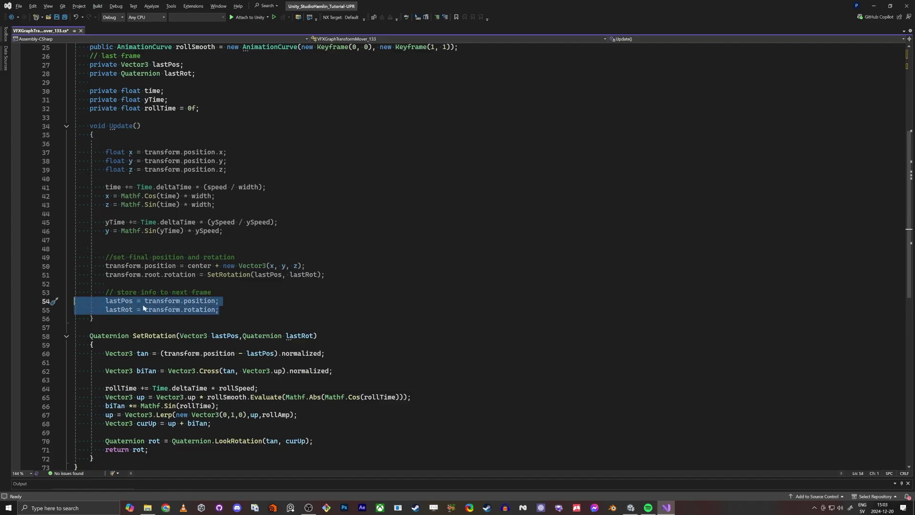
pyautogui.scroll(-1, 74, 300)
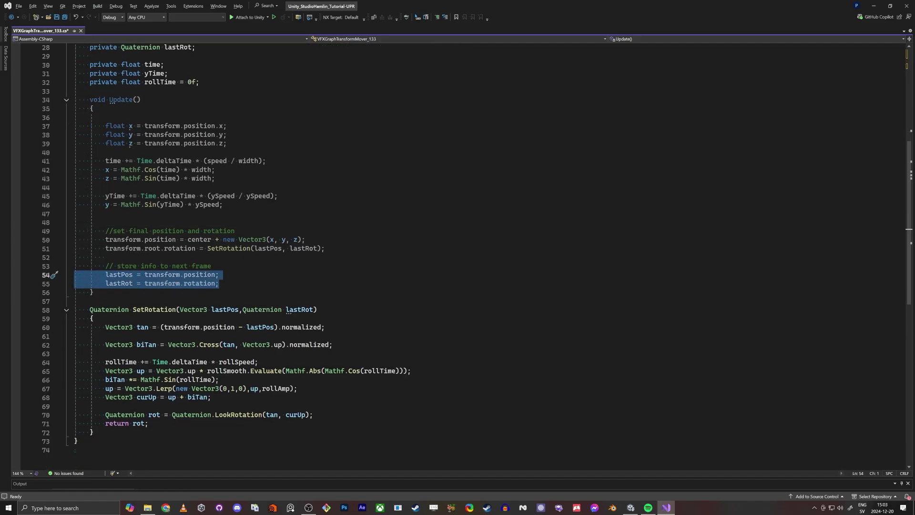
pyautogui.moveTo(77, 441); pyautogui.dragTo(74, 292)
pyautogui.click(145, 284)
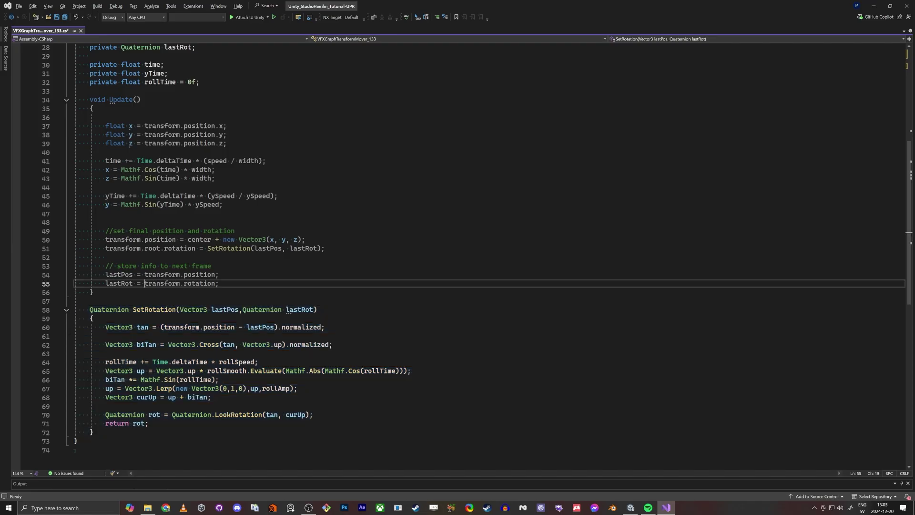
# Switch back to Unity and add the 133_VFXGraphTtransform effect to the scene as a child of Gizmo.
pyautogui.click(876, 7)
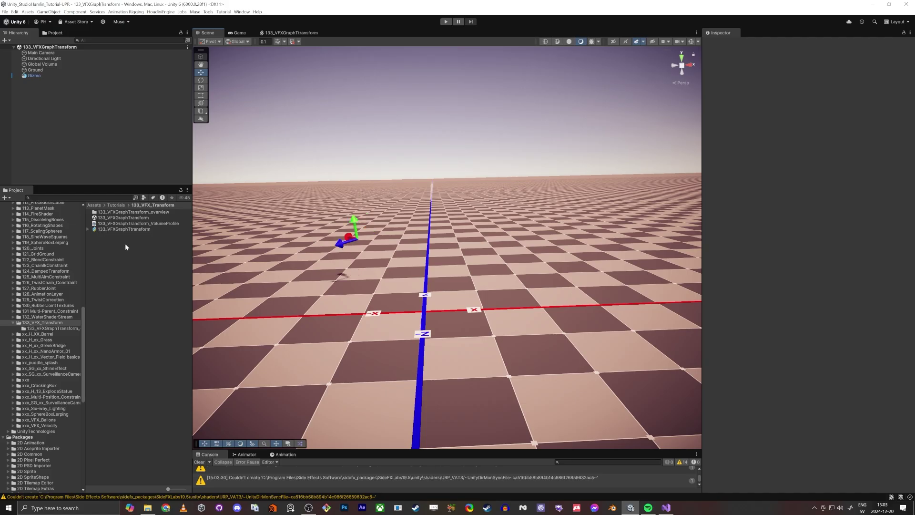
pyautogui.moveTo(416, 307); pyautogui.dragTo(397, 298, button='right')
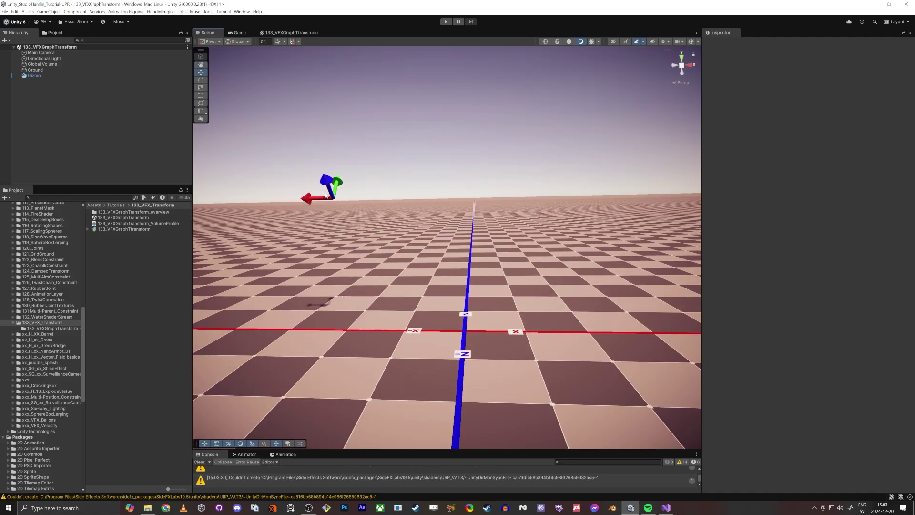
pyautogui.moveTo(325, 191); pyautogui.dragTo(328, 188, button='right')
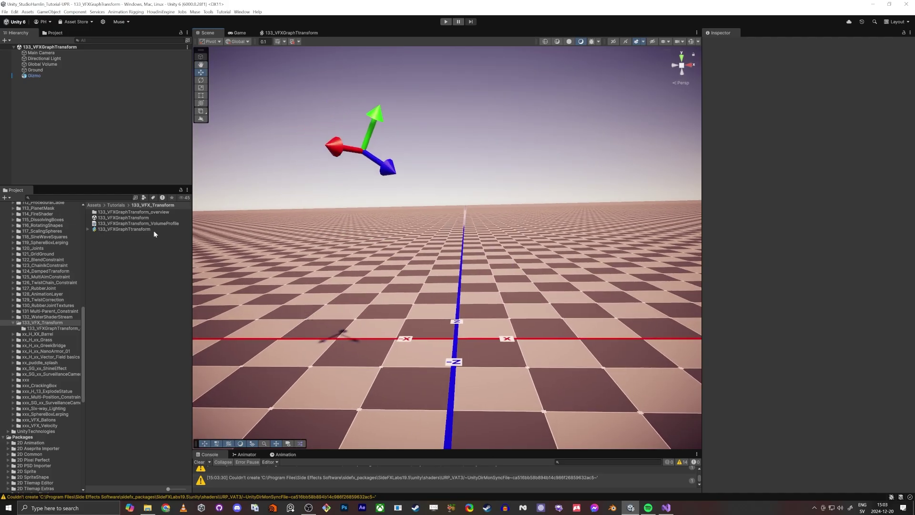
pyautogui.click(119, 230)
pyautogui.moveTo(119, 230); pyautogui.dragTo(34, 76)
pyautogui.moveTo(592, 244); pyautogui.dragTo(600, 241, button='right')
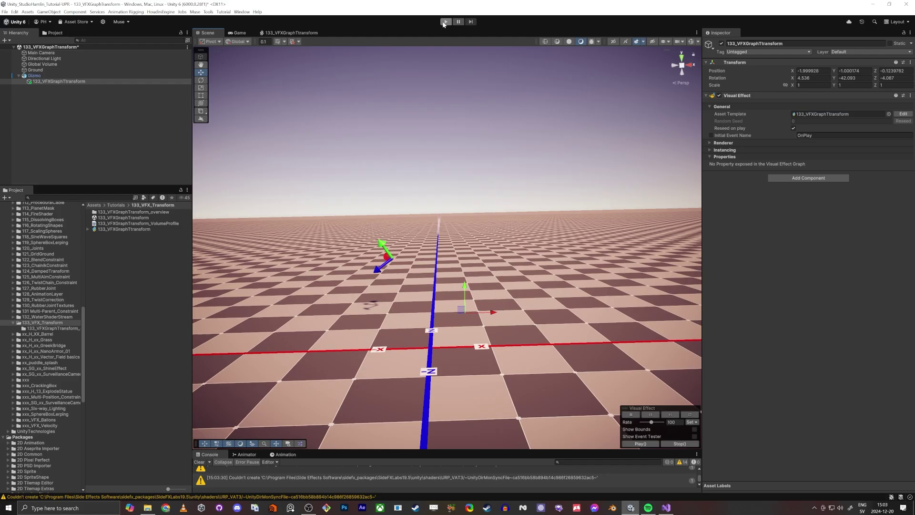
# Set the child effect object's position and rotation to 0 on all three axes.
pyautogui.click(814, 71)
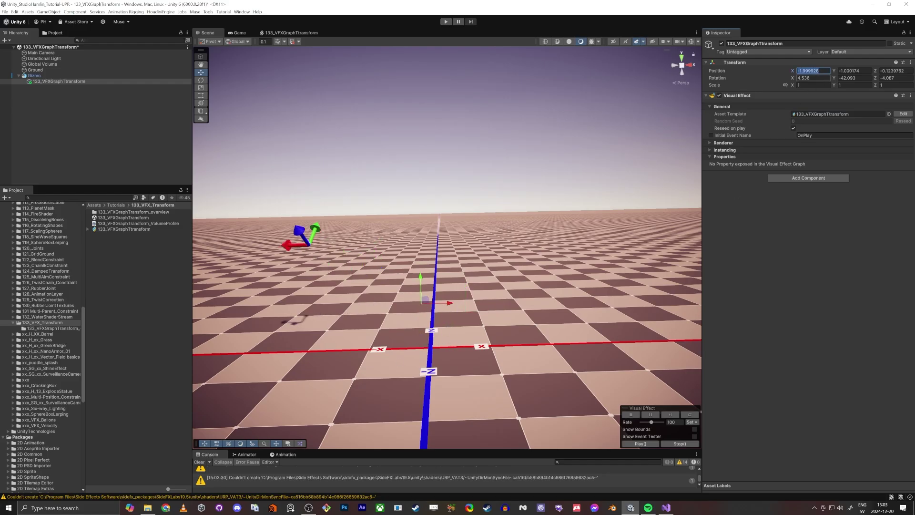
pyautogui.write('0')
pyautogui.press('Tab')
pyautogui.write('0')
pyautogui.press('Tab')
pyautogui.write('0')
pyautogui.press('Tab')
pyautogui.write('0')
pyautogui.press('Tab')
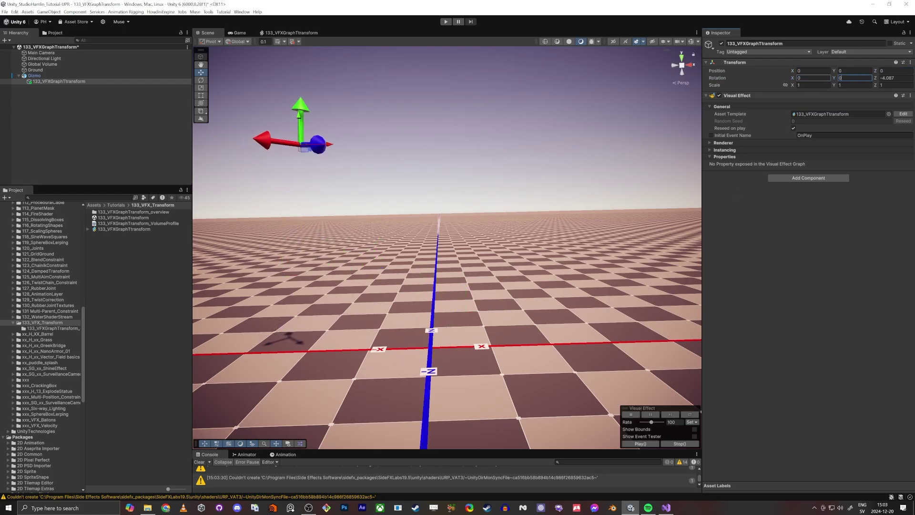
pyautogui.write('0')
pyautogui.press('Tab')
pyautogui.write('0')
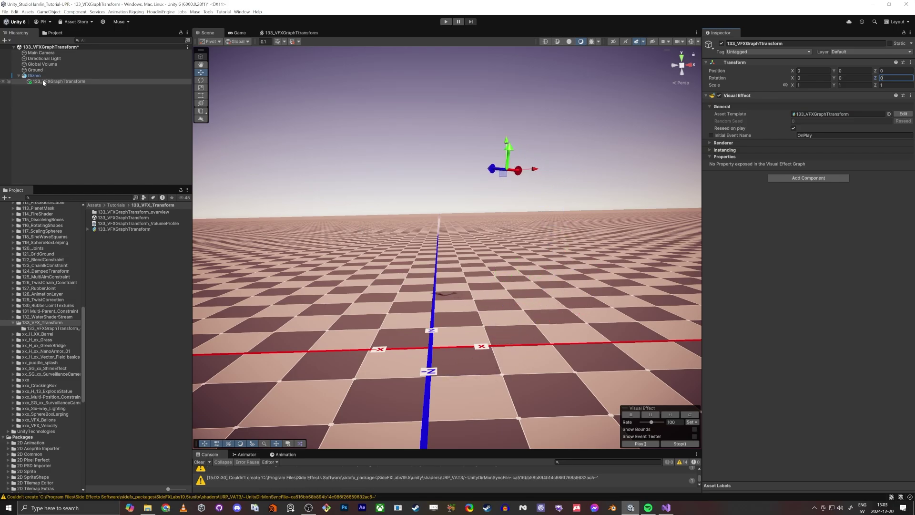
pyautogui.click(71, 82)
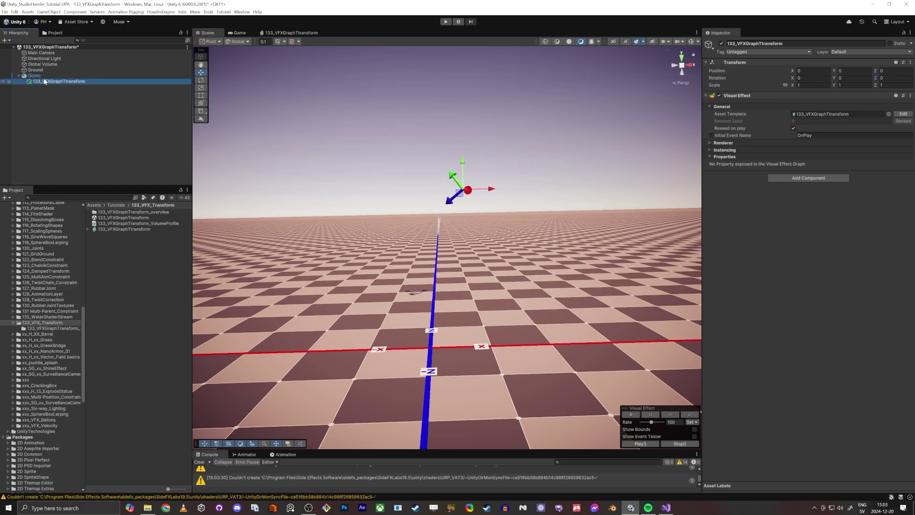
# Open the 133_VFXGraphTtransform graph and dock an enlarged Scene view beneath the Inspector so both are visible together.
pyautogui.doubleClick(130, 229)
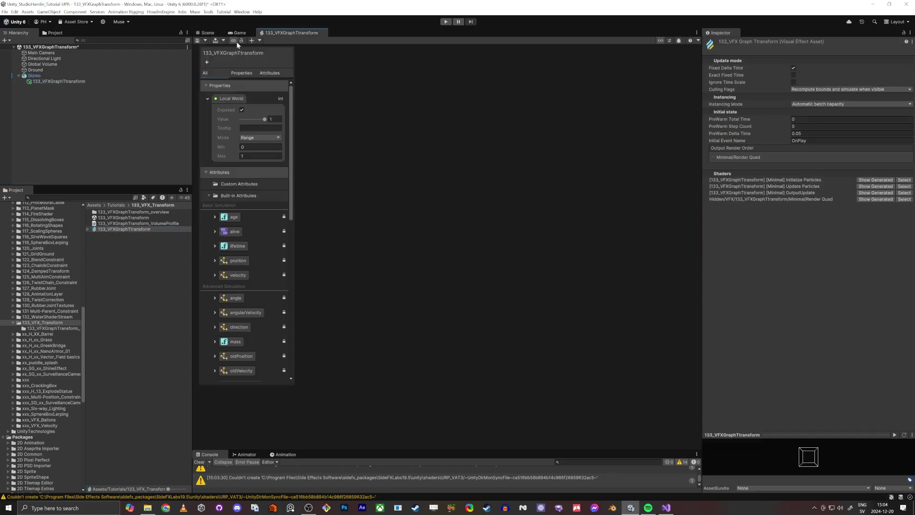
pyautogui.moveTo(208, 33); pyautogui.dragTo(741, 356)
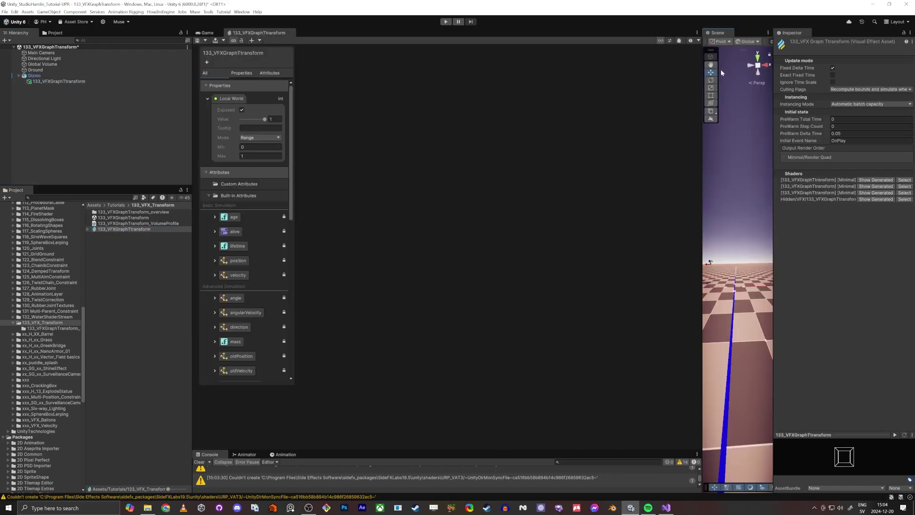
pyautogui.moveTo(716, 34); pyautogui.dragTo(844, 420)
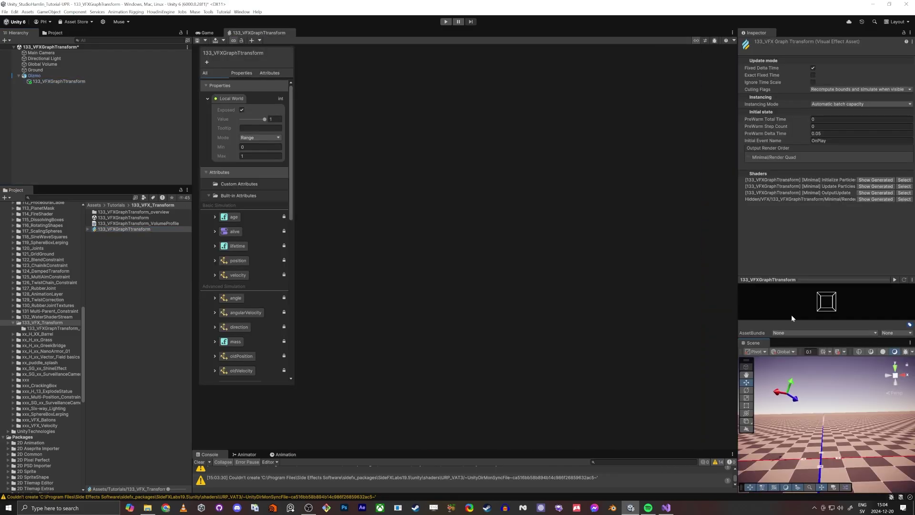
pyautogui.moveTo(801, 339); pyautogui.dragTo(801, 198)
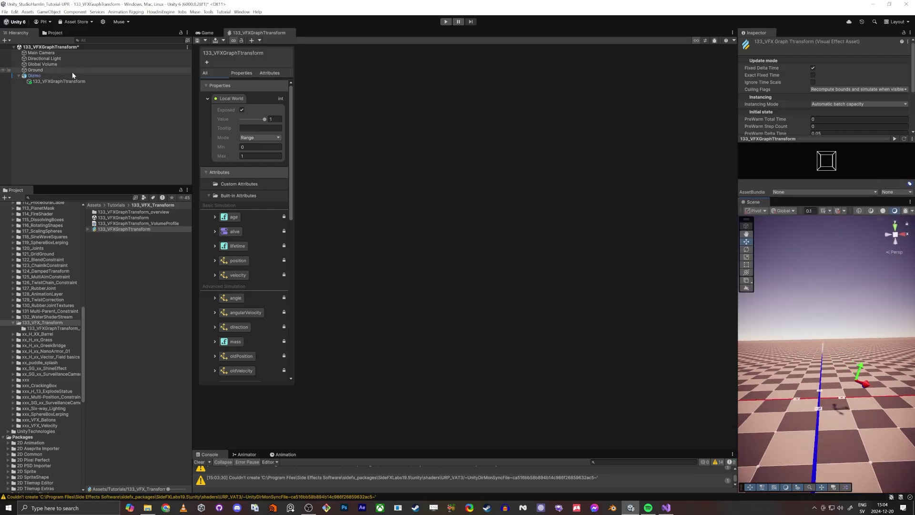
# Disable the VFX Graph Transform Mover_133 script on Gizmo and frame the stopped gizmo up close.
pyautogui.click(52, 74)
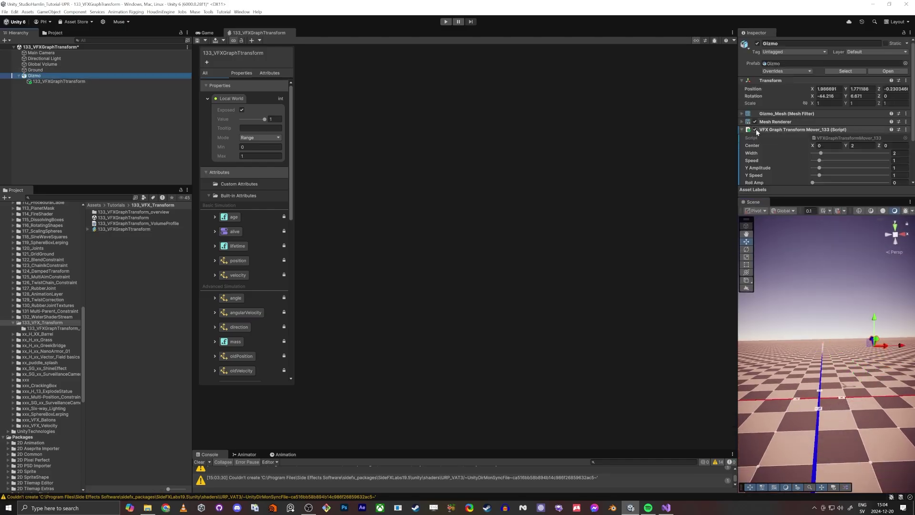
pyautogui.moveTo(875, 312); pyautogui.dragTo(825, 405, button='right')
pyautogui.press('w')
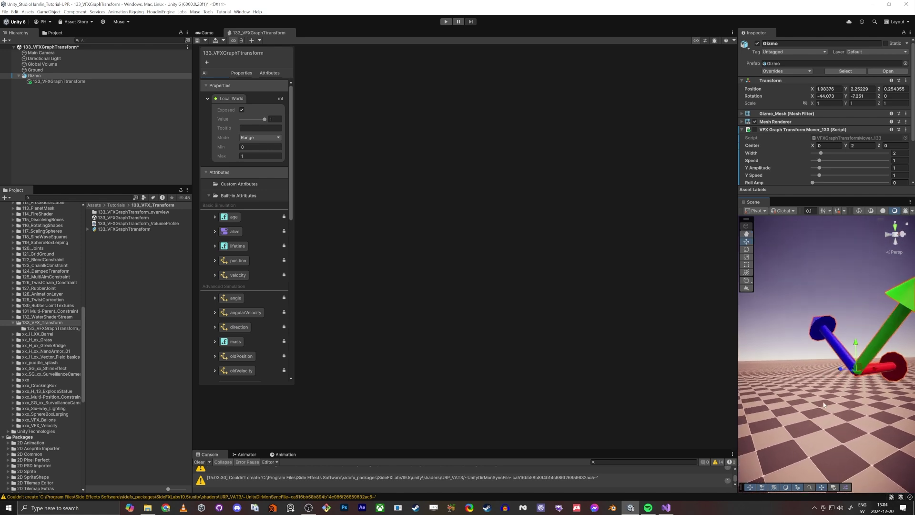
pyautogui.moveTo(827, 341); pyautogui.dragTo(782, 336, button='middle')
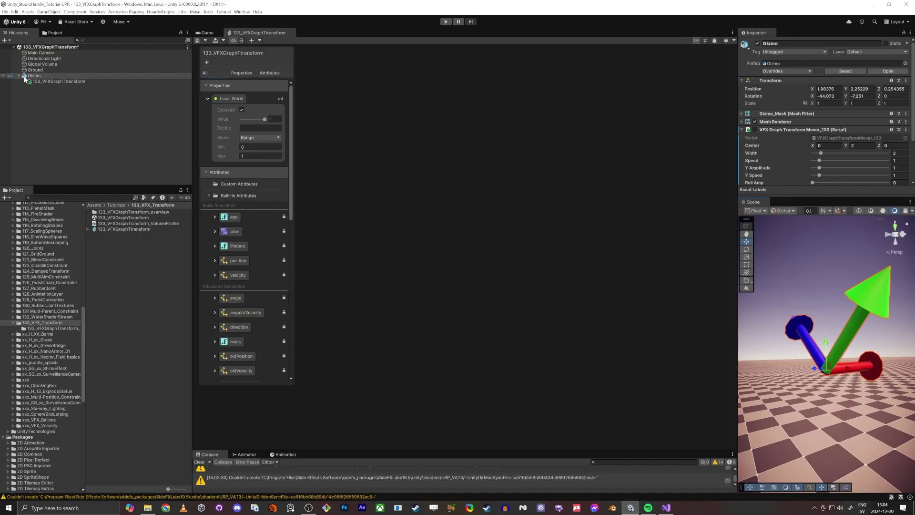
# Switch the effect object's handles to Local orientation, and try a move along its local Y axis before undoing it.
pyautogui.click(39, 82)
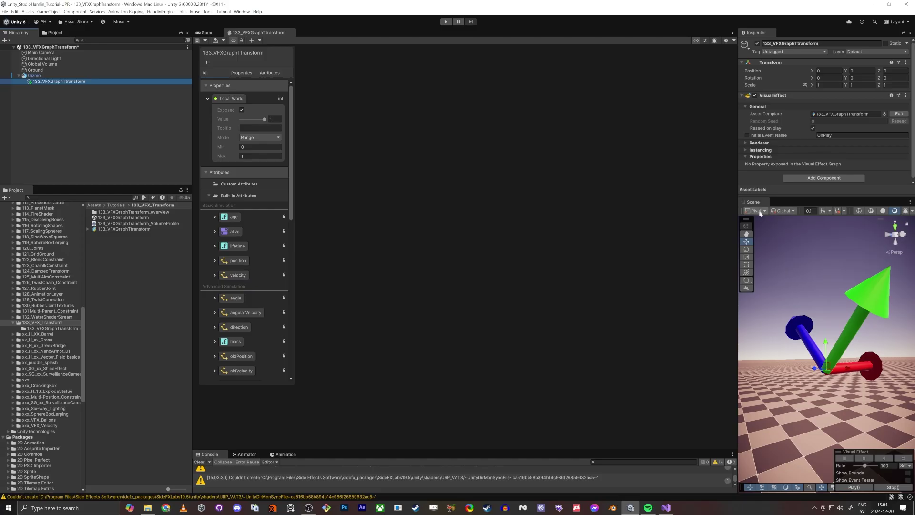
pyautogui.click(783, 211)
pyautogui.click(787, 228)
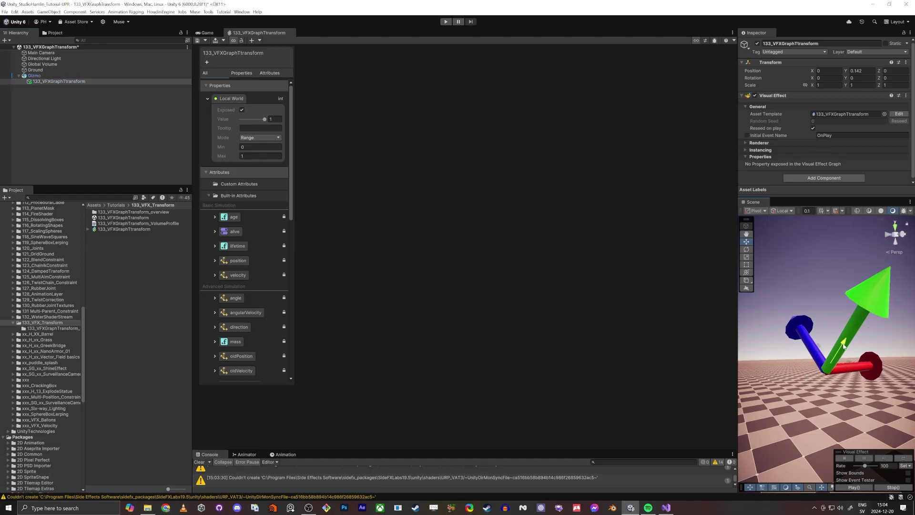
pyautogui.moveTo(862, 300); pyautogui.dragTo(831, 362)
pyautogui.hotkey('ctrl', 'z')
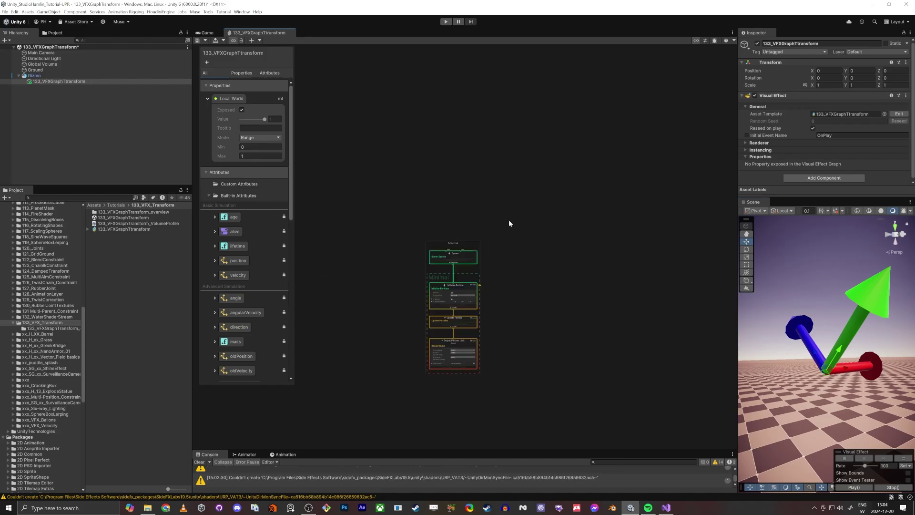
# Add a Constant Spawn Rate block to the Spawn context with a rate of 24.
pyautogui.scroll(7, 585, 246)
pyautogui.moveTo(534, 289); pyautogui.dragTo(616, 255, button='middle')
pyautogui.scroll(-2, 633, 227)
pyautogui.click(511, 140)
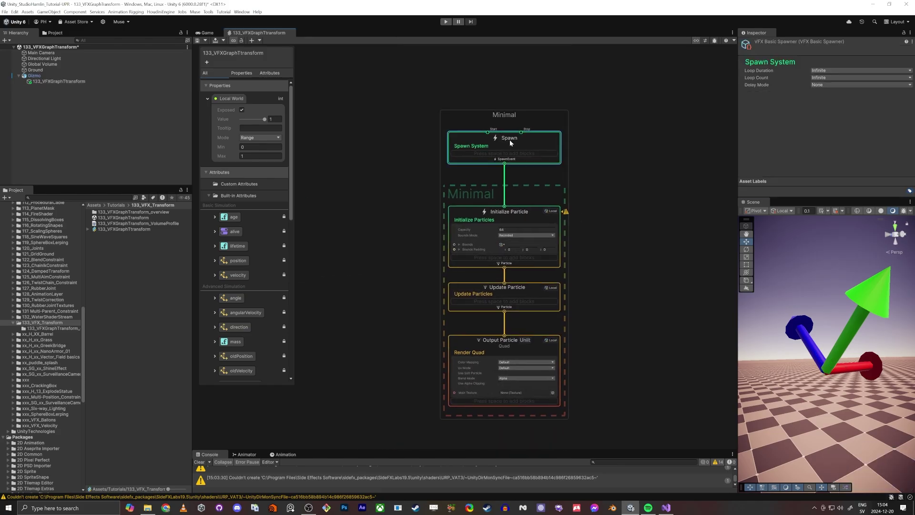
pyautogui.press('space')
pyautogui.write('const')
pyautogui.press('Return')
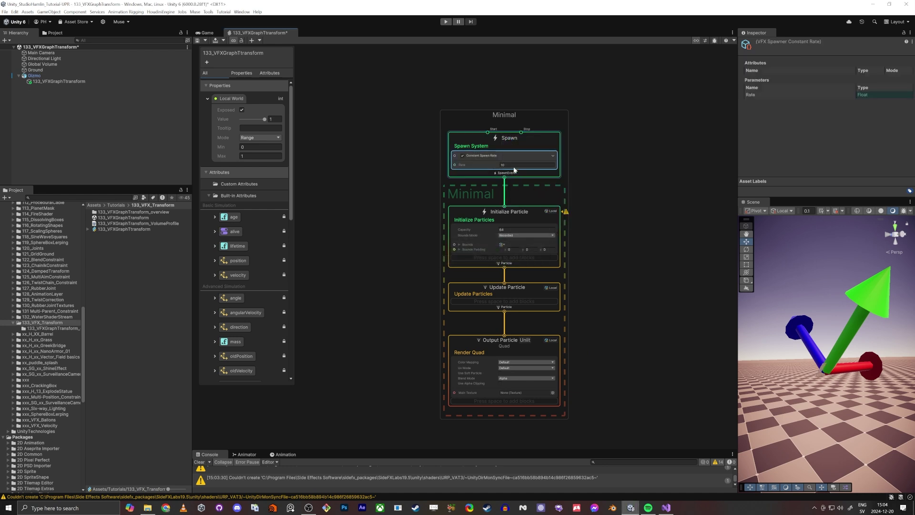
pyautogui.write('24')
# Set the Initialize Particle capacity to 5000 and view the particles at the gizmo's origin in the scene.
pyautogui.scroll(5, 518, 171)
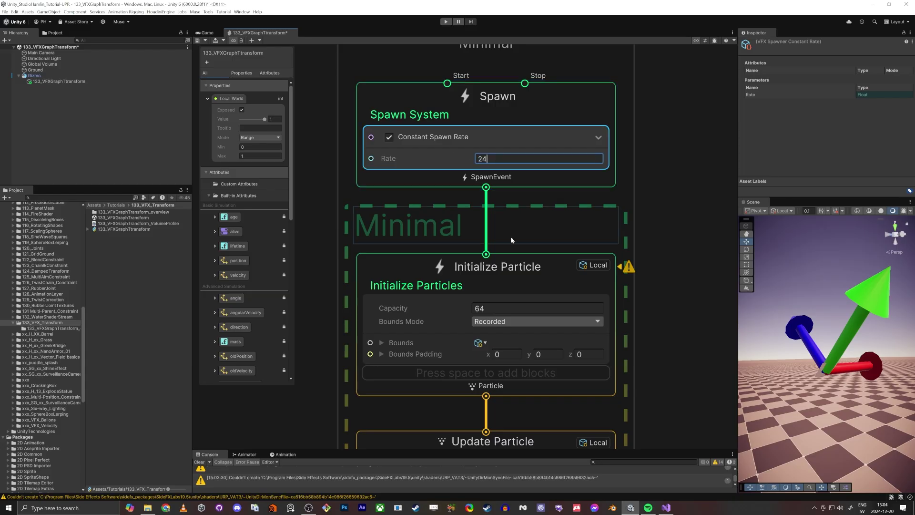
pyautogui.click(499, 299)
pyautogui.click(499, 308)
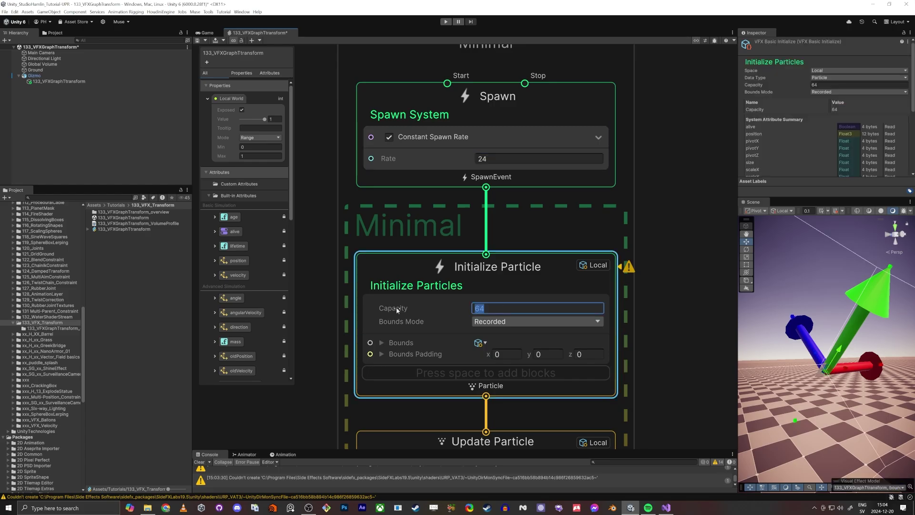
pyautogui.write('5000')
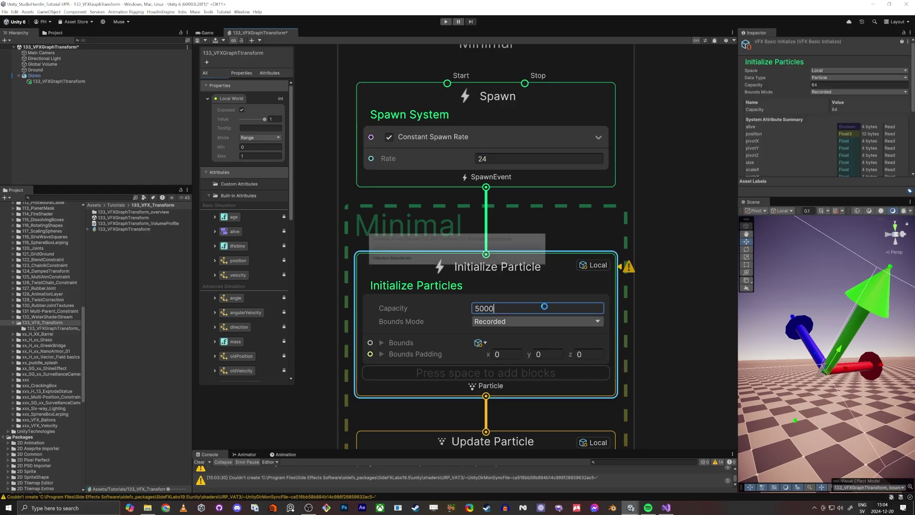
pyautogui.press('Tab')
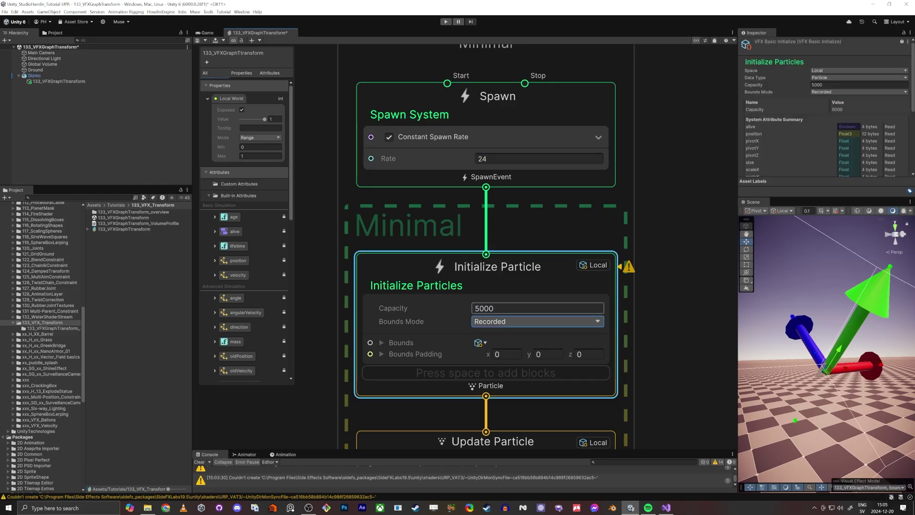
pyautogui.scroll(-4, 487, 307)
pyautogui.moveTo(801, 369); pyautogui.dragTo(823, 352, button='right')
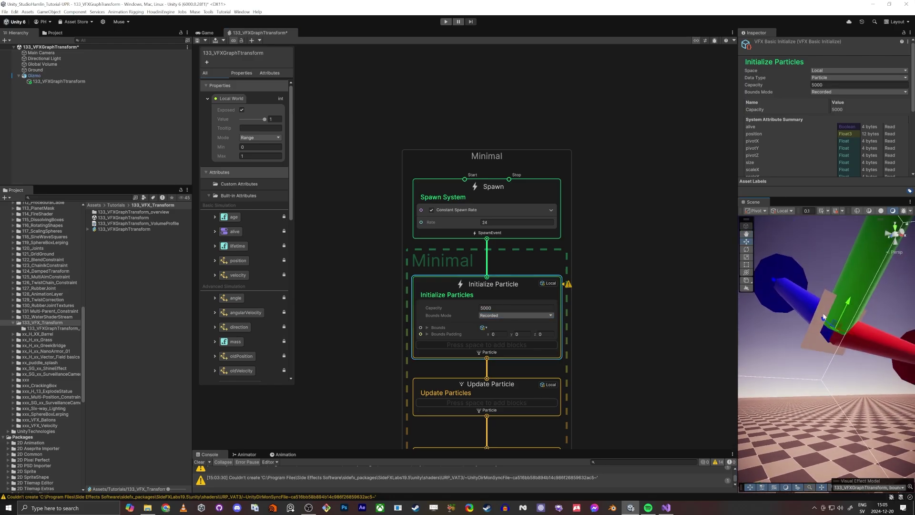
pyautogui.moveTo(824, 317)
pyautogui.mouseDown(button='right')
pyautogui.moveTo(831, 345)
pyautogui.moveTo(822, 319)
pyautogui.mouseUp(button='right')
# Add a Set Lifetime block to the Initialize Particle context.
pyautogui.moveTo(367, 332); pyautogui.dragTo(388, 233, button='middle')
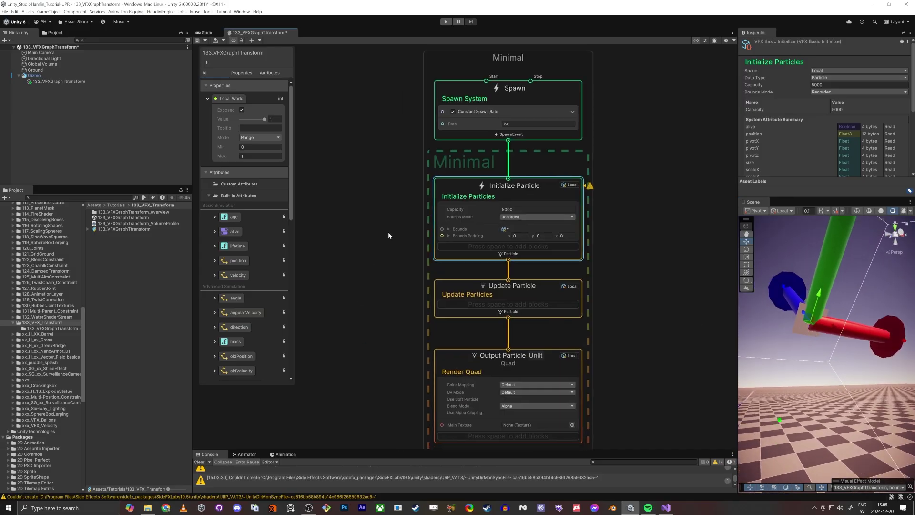
pyautogui.scroll(3, 452, 199)
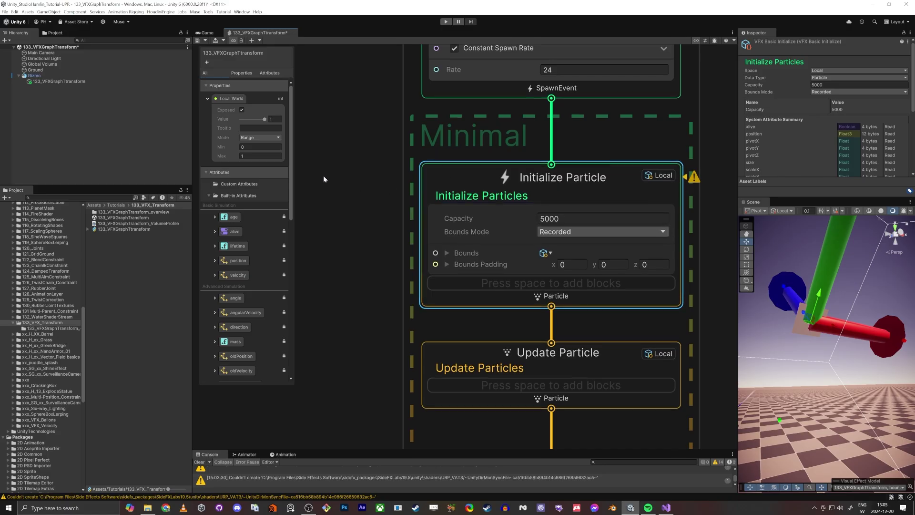
pyautogui.press('space')
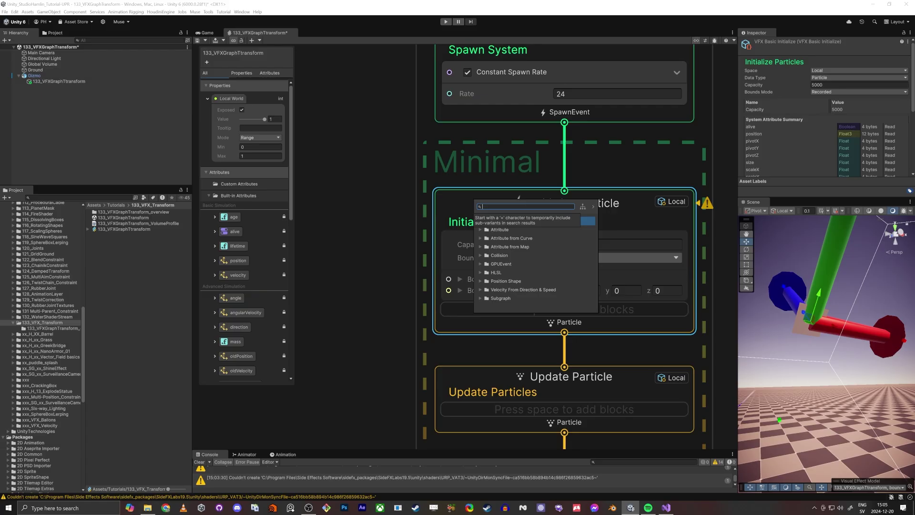
pyautogui.write('life')
pyautogui.press('Return')
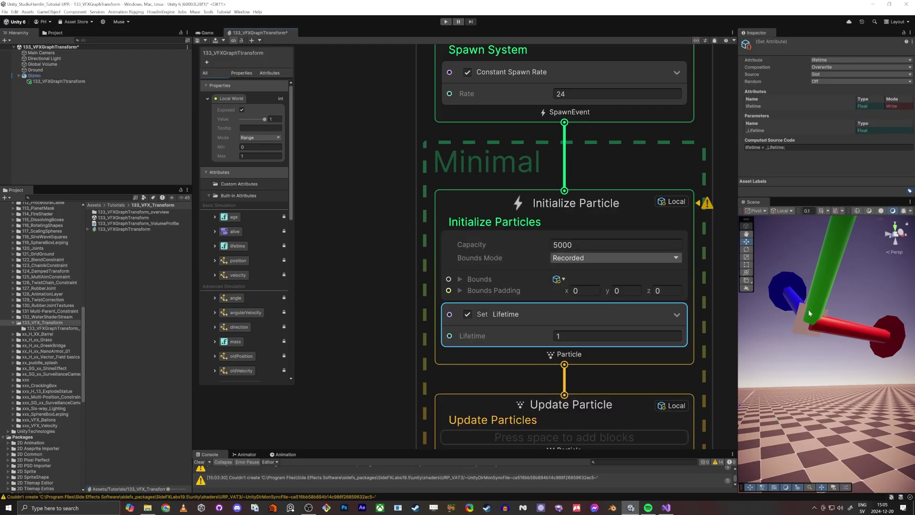
# Add a Set Velocity block to the Initialize Particle context with a Z velocity of 1.
pyautogui.moveTo(812, 322); pyautogui.dragTo(855, 341, button='right')
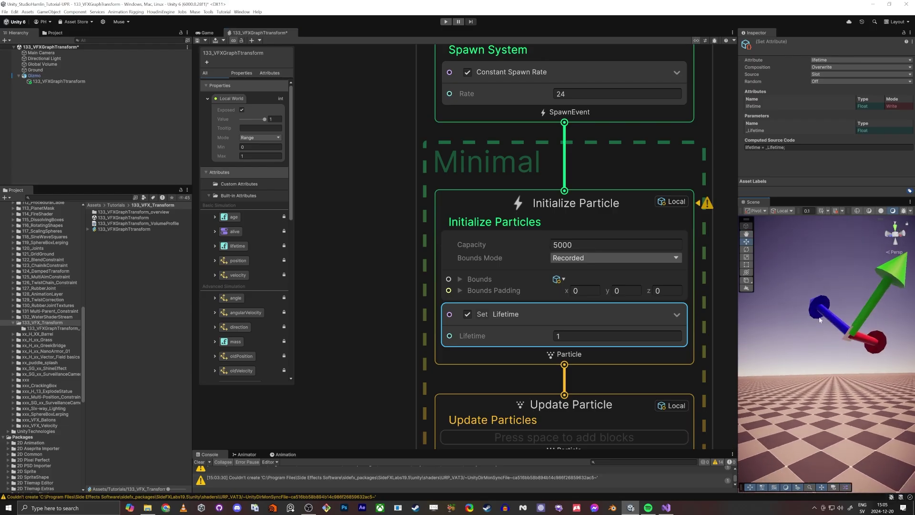
pyautogui.click(446, 197)
pyautogui.press('space')
pyautogui.write('velo')
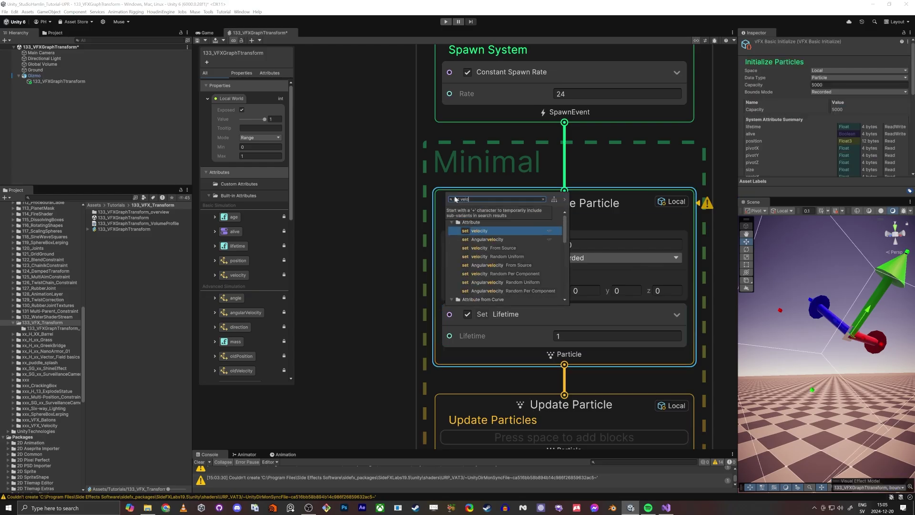
pyautogui.press('Return')
pyautogui.moveTo(390, 342); pyautogui.dragTo(382, 246, button='middle')
pyautogui.click(661, 289)
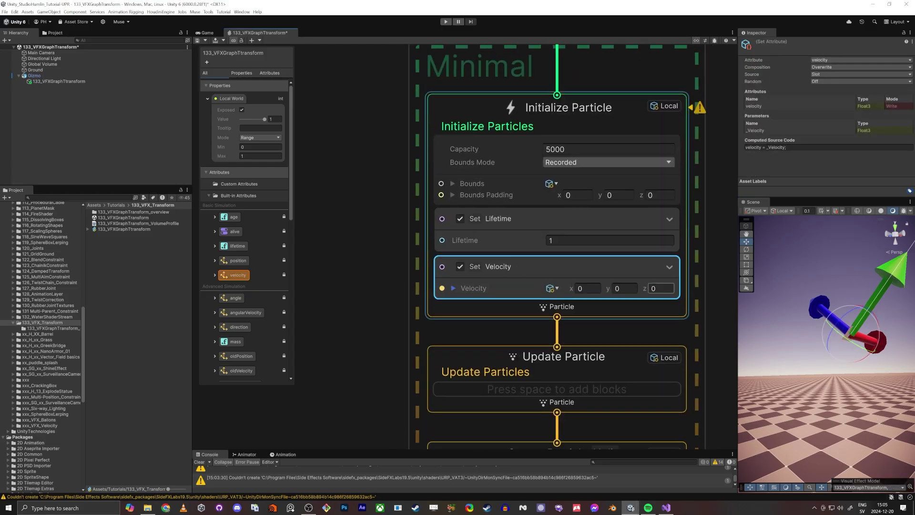
pyautogui.write('1')
pyautogui.press('Return')
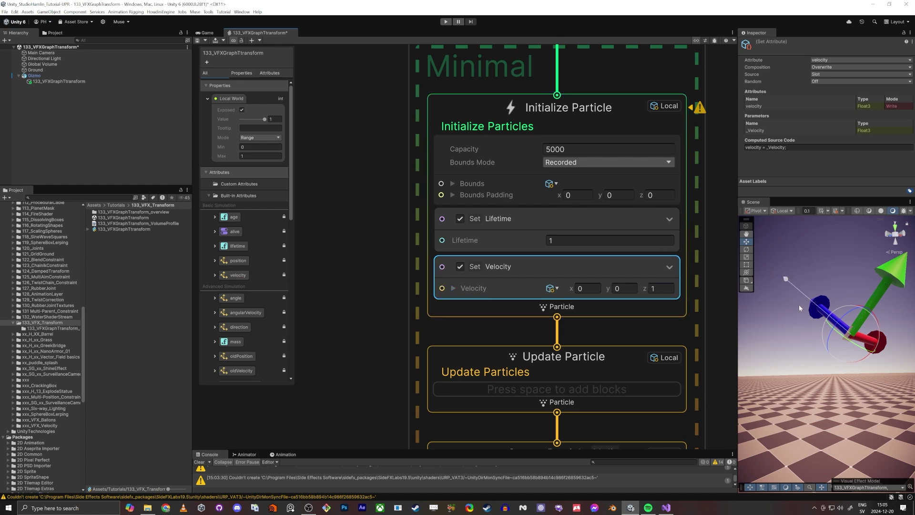
# Save the VFX graph and view the particles moving along the gizmo's blue axis.
pyautogui.moveTo(814, 323); pyautogui.dragTo(813, 316, button='right')
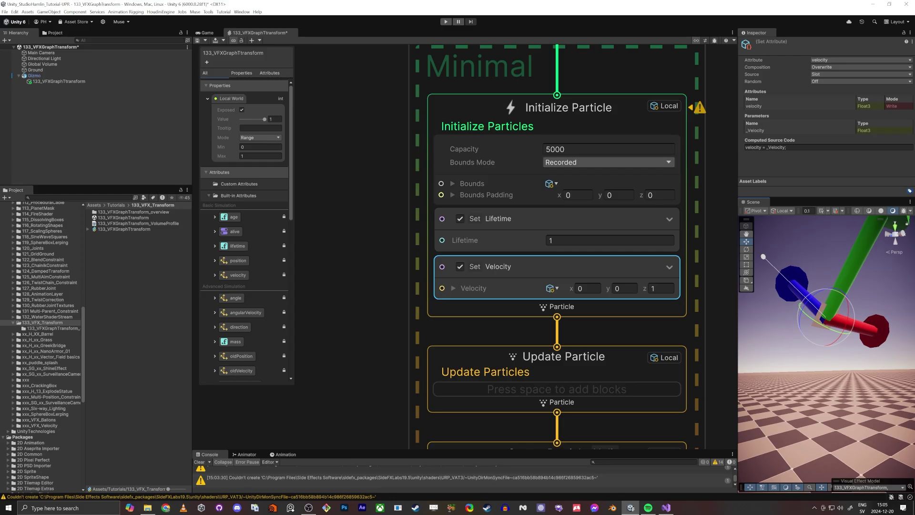
pyautogui.click(309, 121)
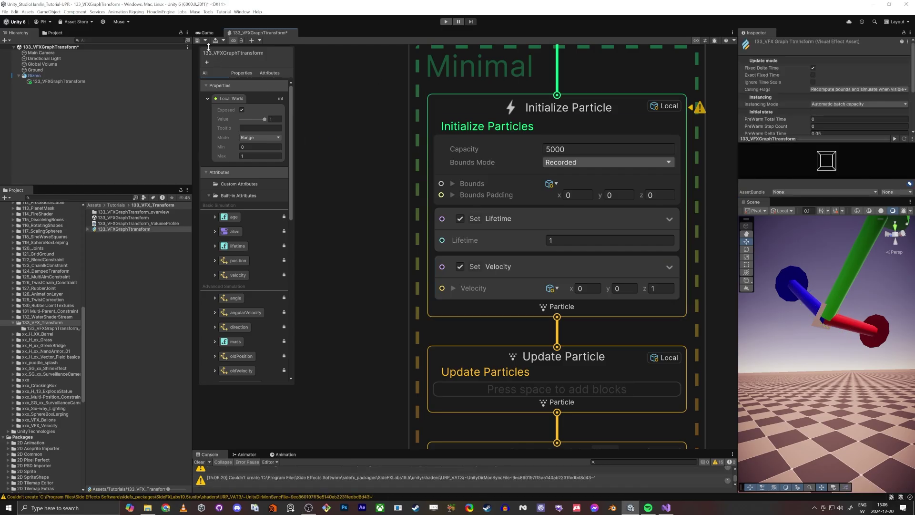
pyautogui.hotkey('ctrl', 's')
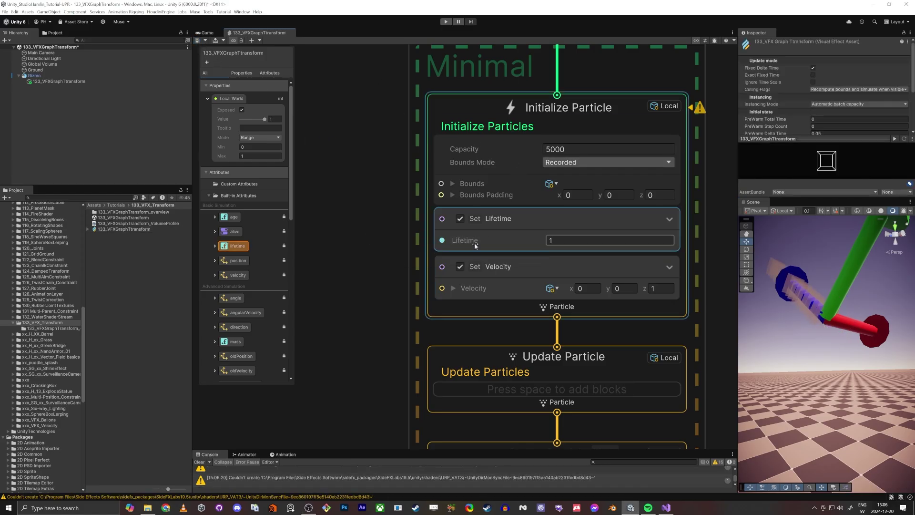
pyautogui.click(534, 293)
pyautogui.click(372, 95)
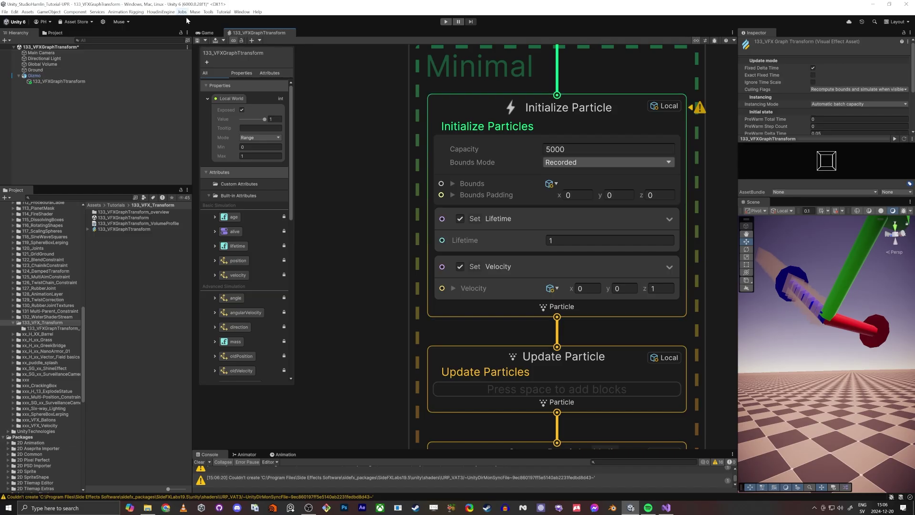
# Try a Z velocity of 2.96 in the Set Velocity block and return it to 1.
pyautogui.click(625, 288)
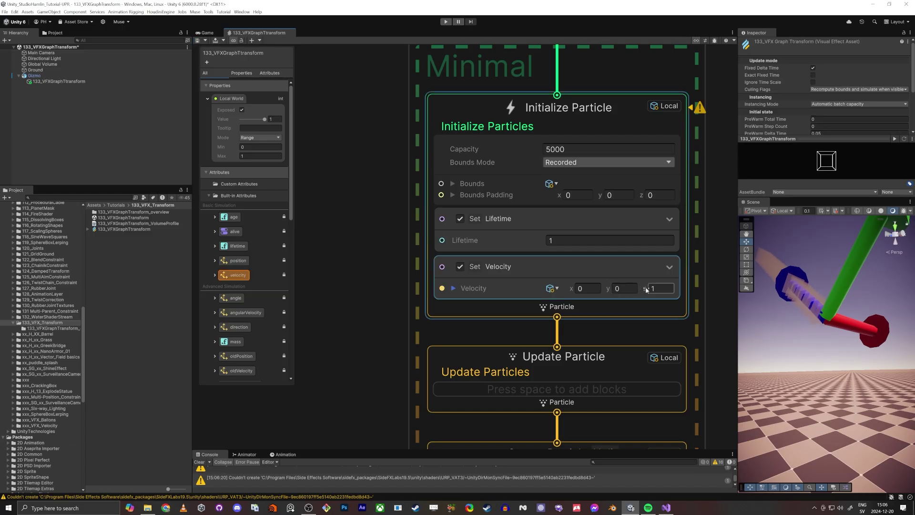
pyautogui.click(719, 313)
pyautogui.keyDown('alt'); pyautogui.moveTo(821, 336); pyautogui.dragTo(818, 400); pyautogui.keyUp('alt')
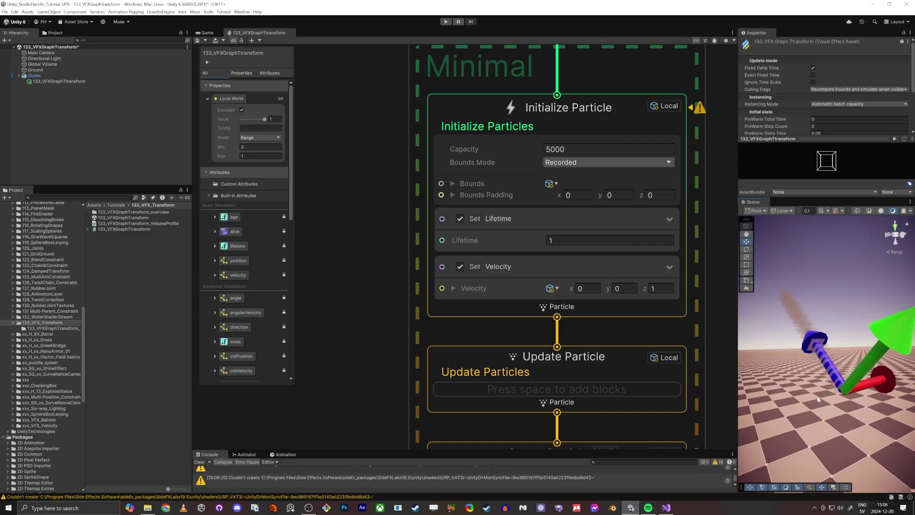
pyautogui.moveTo(645, 288); pyautogui.dragTo(668, 287)
pyautogui.keyDown('alt'); pyautogui.moveTo(782, 315); pyautogui.dragTo(788, 339); pyautogui.keyUp('alt')
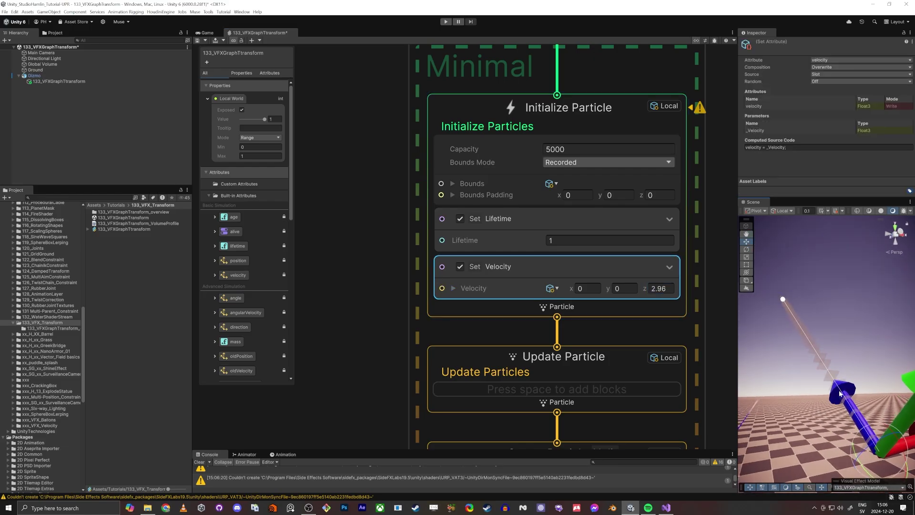
pyautogui.click(660, 290)
pyautogui.write('1')
pyautogui.press('Return')
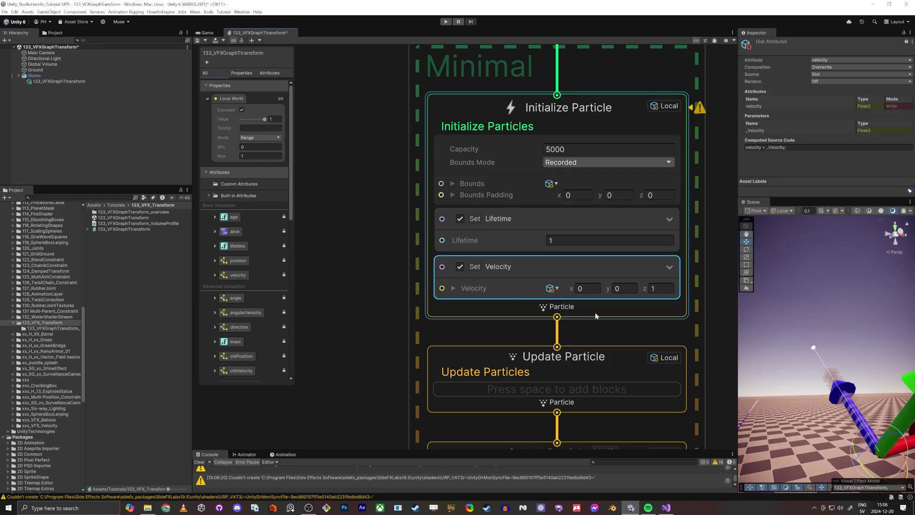
pyautogui.click(645, 266)
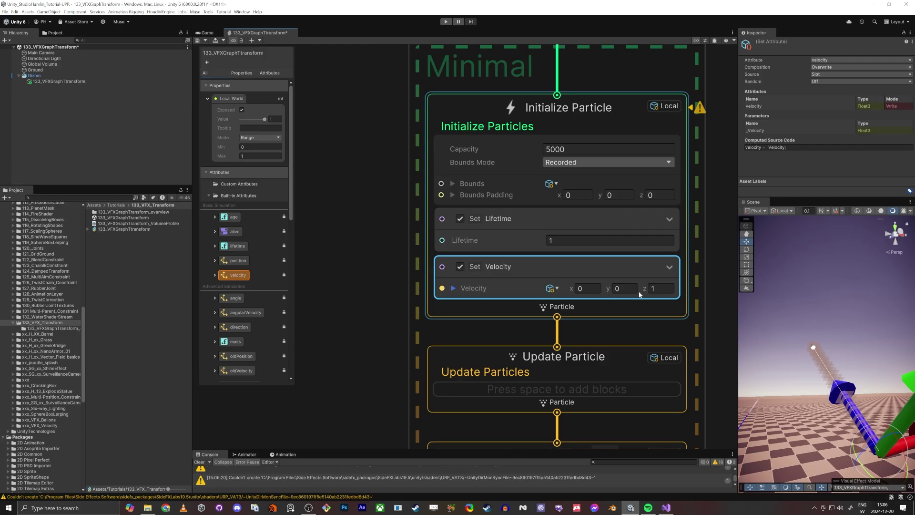
pyautogui.click(660, 289)
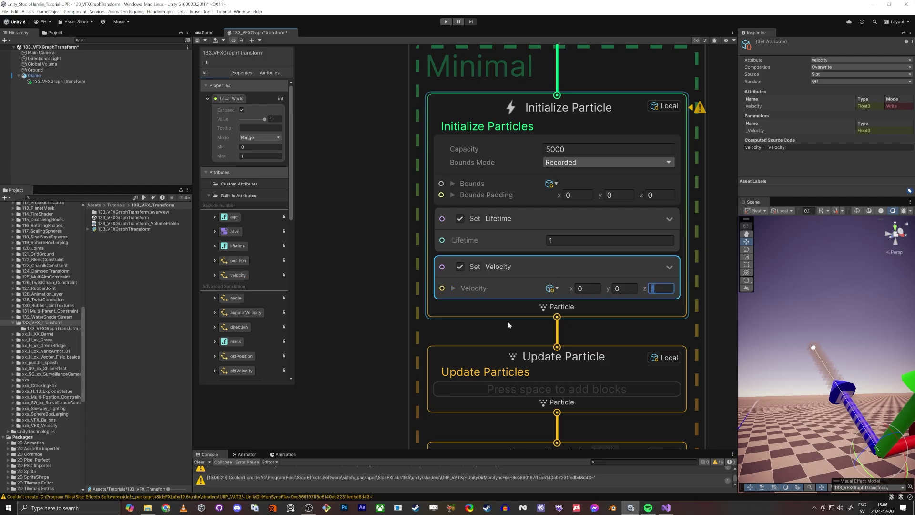
pyautogui.click(385, 321)
# Add a Set Color block to the Output Particle context with the color set to blue (0, 0, 1).
pyautogui.moveTo(363, 326); pyautogui.dragTo(370, 115, button='middle')
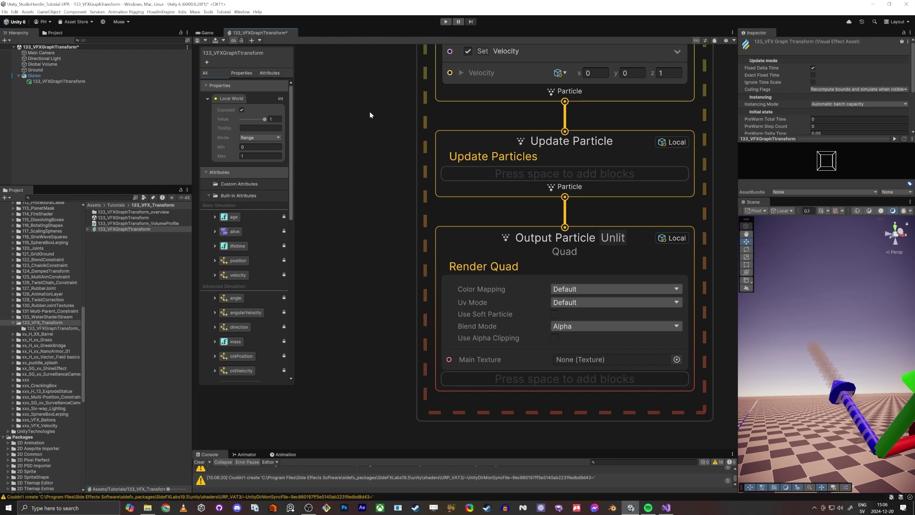
pyautogui.scroll(-2, 383, 295)
pyautogui.click(446, 249)
pyautogui.press('space')
pyautogui.write('set c')
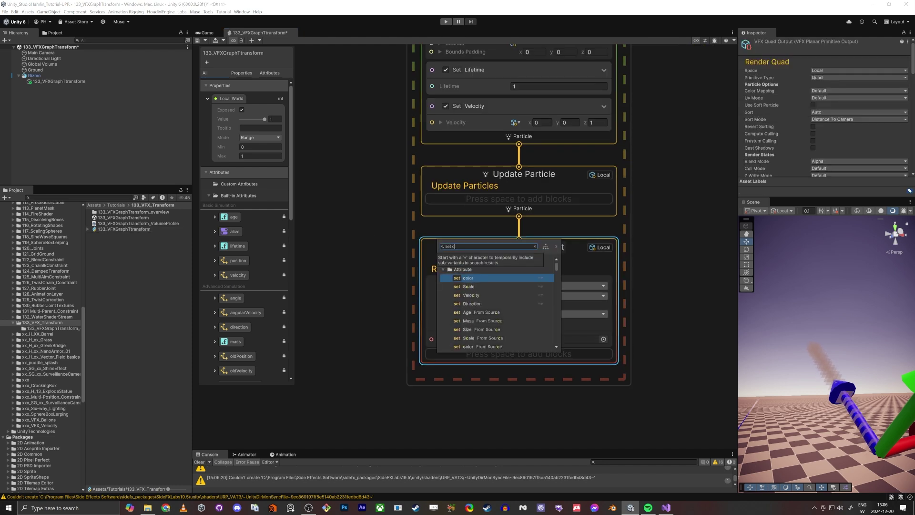
pyautogui.press('Return')
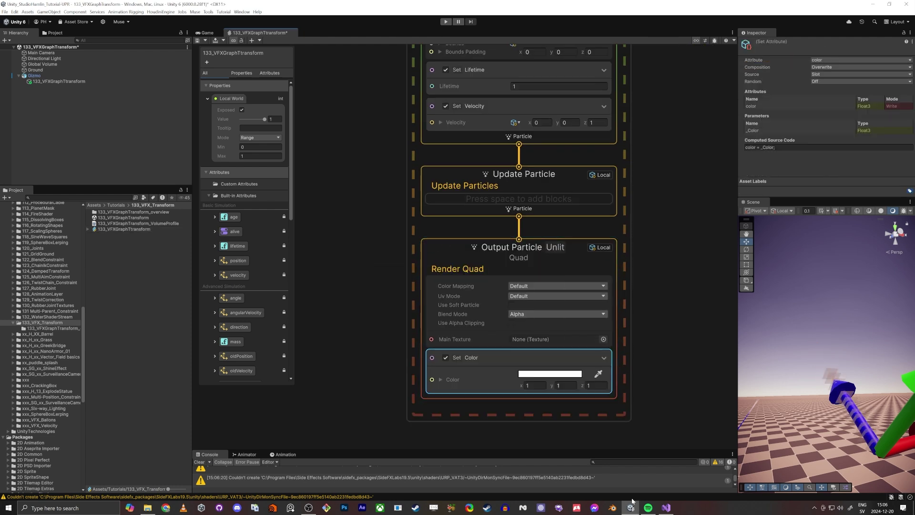
pyautogui.write('0')
pyautogui.press('Tab')
pyautogui.write('0')
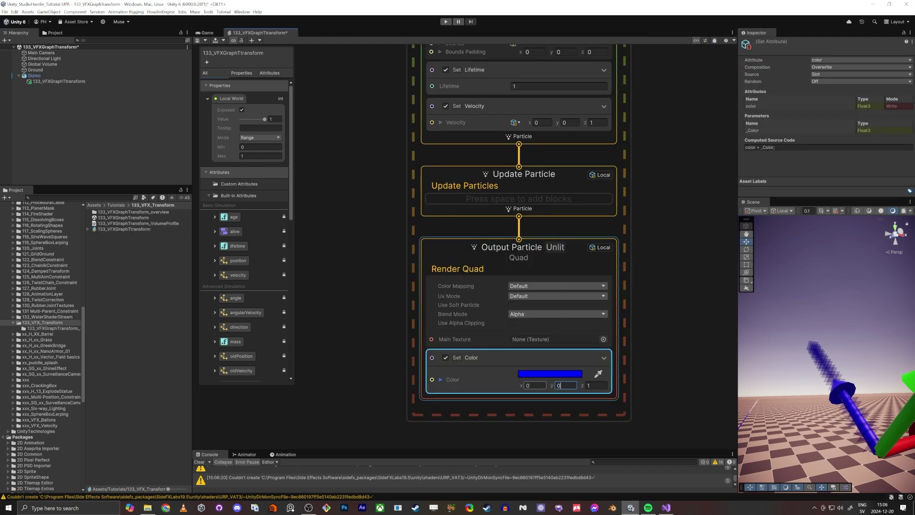
pyautogui.press('Tab')
pyautogui.moveTo(759, 382); pyautogui.dragTo(771, 368, button='right')
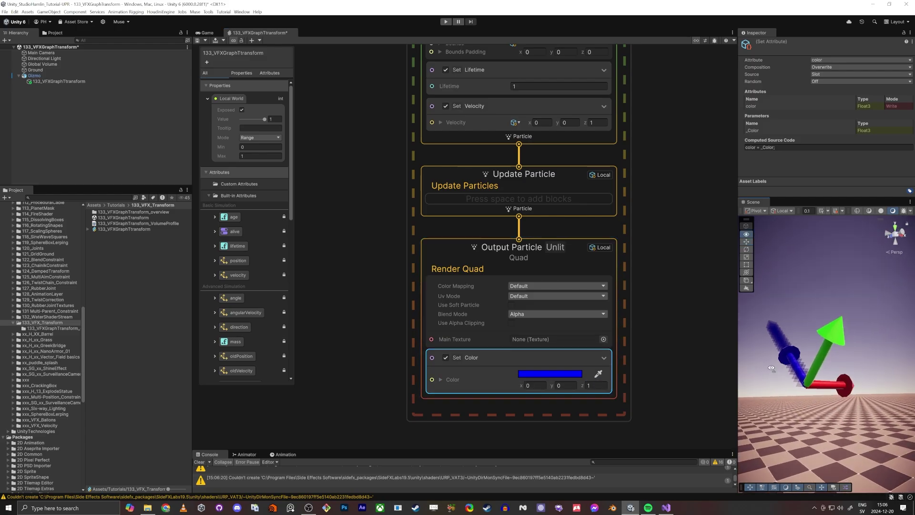
# Move the Initialize, Update and Output contexts together away from the Spawn context and remove the outer Minimal group frame.
pyautogui.scroll(-1, 317, 169)
pyautogui.moveTo(334, 174); pyautogui.dragTo(385, 236, button='middle')
pyautogui.scroll(-6, 385, 236)
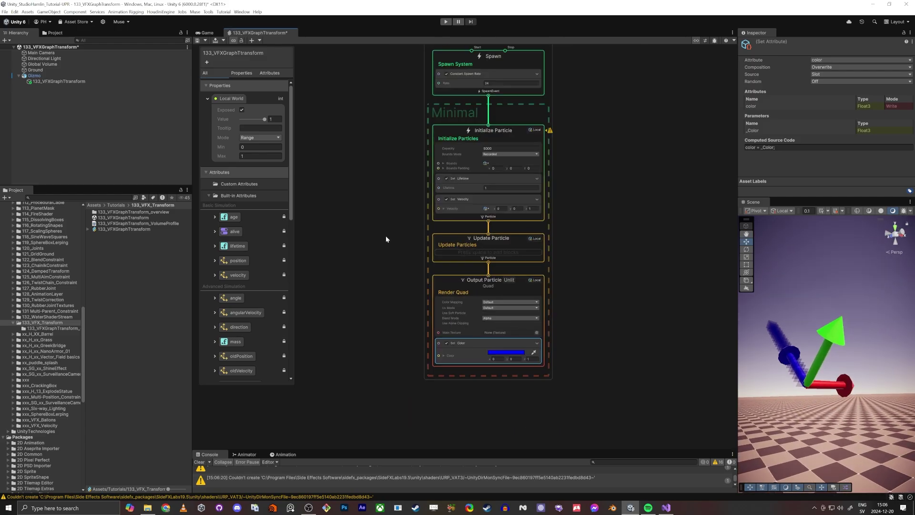
pyautogui.moveTo(348, 367); pyautogui.dragTo(416, 303)
pyautogui.moveTo(466, 167); pyautogui.dragTo(648, 233)
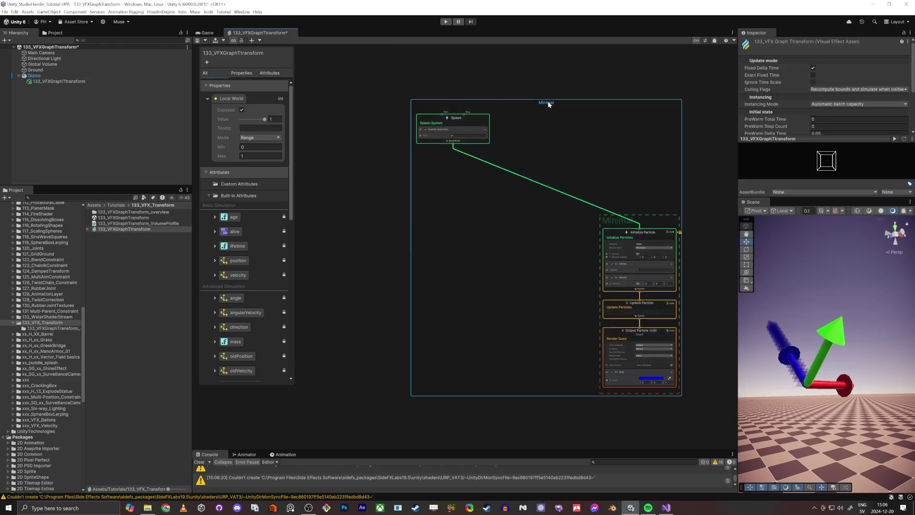
# Duplicate the Initialize, Update and Output contexts and place the copy beneath the Spawn context, level with the original system.
pyautogui.moveTo(704, 411); pyautogui.dragTo(681, 383)
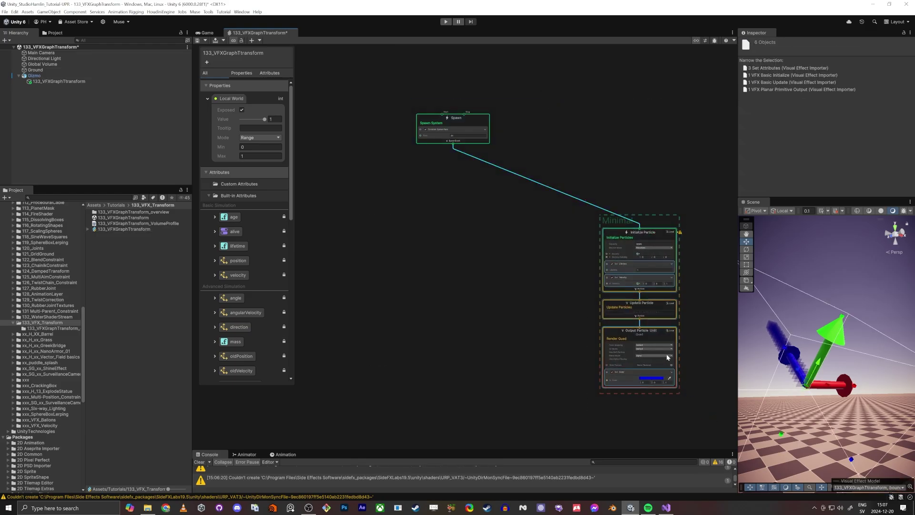
pyautogui.hotkey('ctrl', 'd')
pyautogui.moveTo(520, 330); pyautogui.dragTo(434, 225)
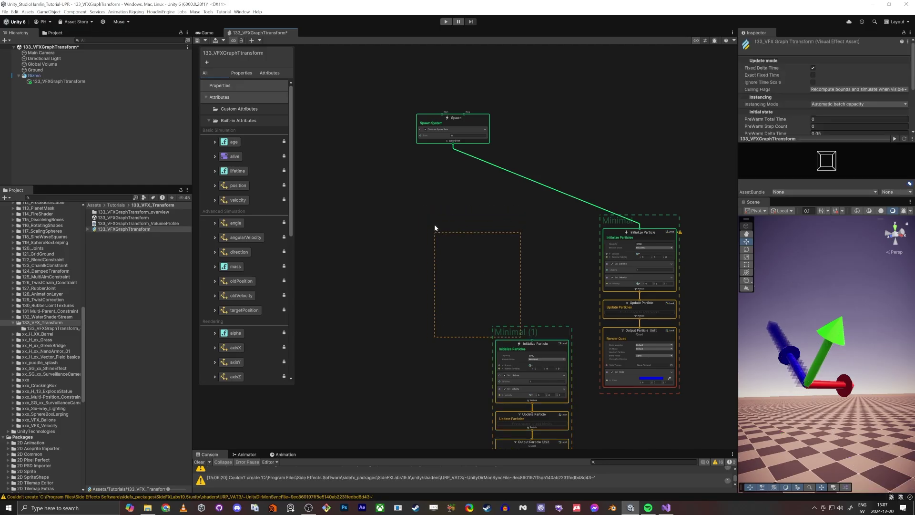
pyautogui.moveTo(439, 318); pyautogui.dragTo(442, 245, button='middle')
pyautogui.moveTo(528, 377); pyautogui.dragTo(567, 437)
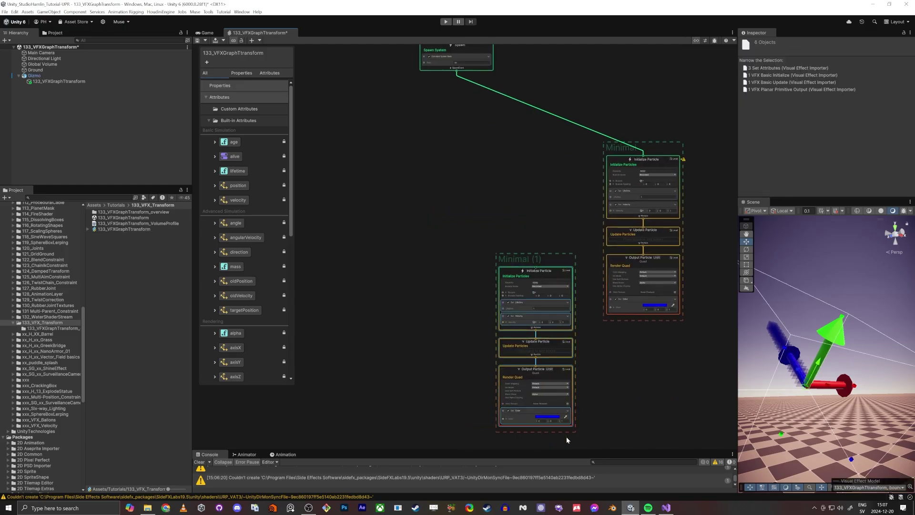
pyautogui.moveTo(537, 271); pyautogui.dragTo(460, 160)
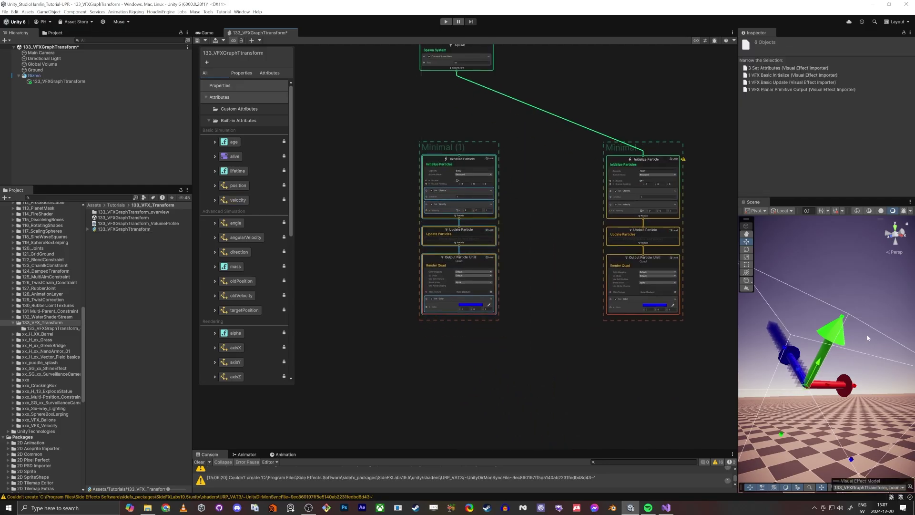
# Try World space for the velocity in the duplicated system's Set Velocity block and return it to Local.
pyautogui.scroll(10, 460, 221)
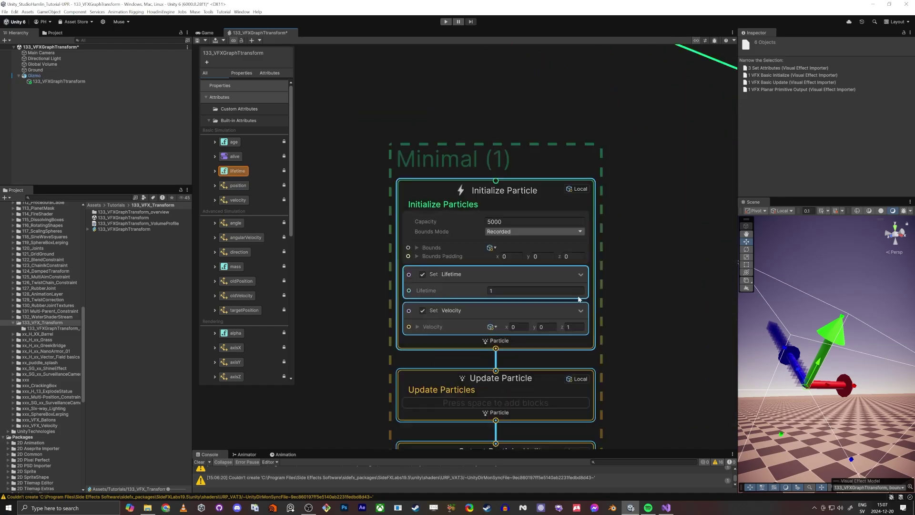
pyautogui.scroll(5, 509, 346)
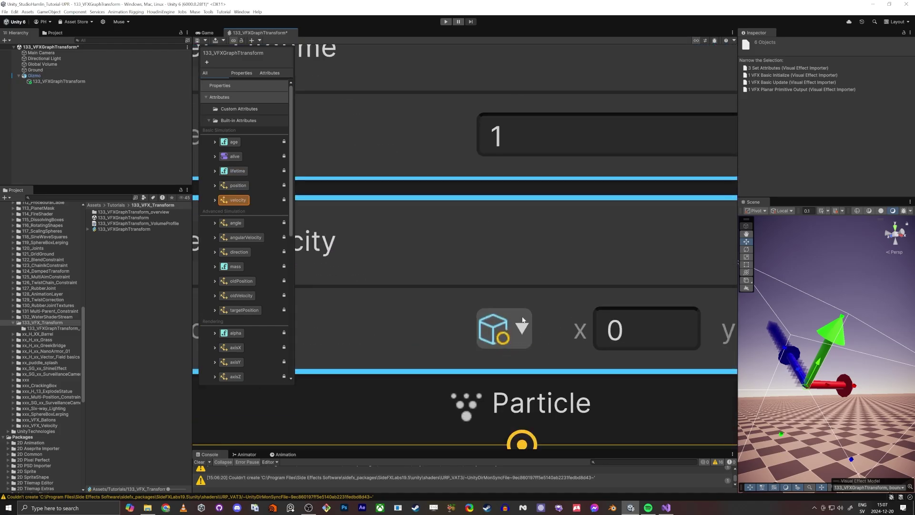
pyautogui.click(523, 329)
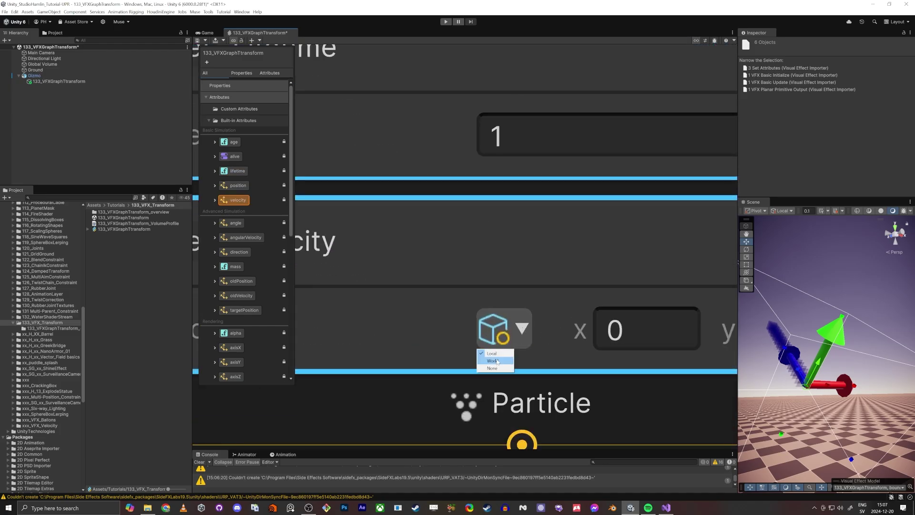
pyautogui.click(496, 364)
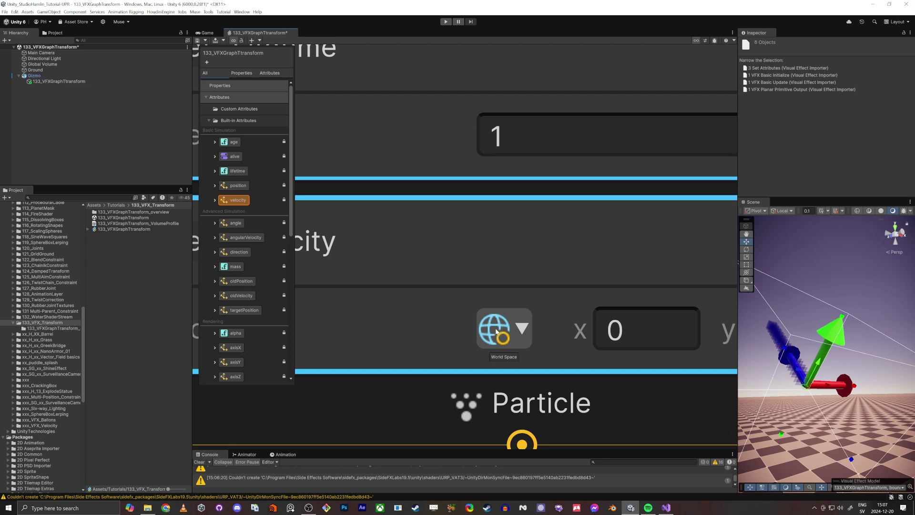
pyautogui.click(524, 335)
pyautogui.click(490, 354)
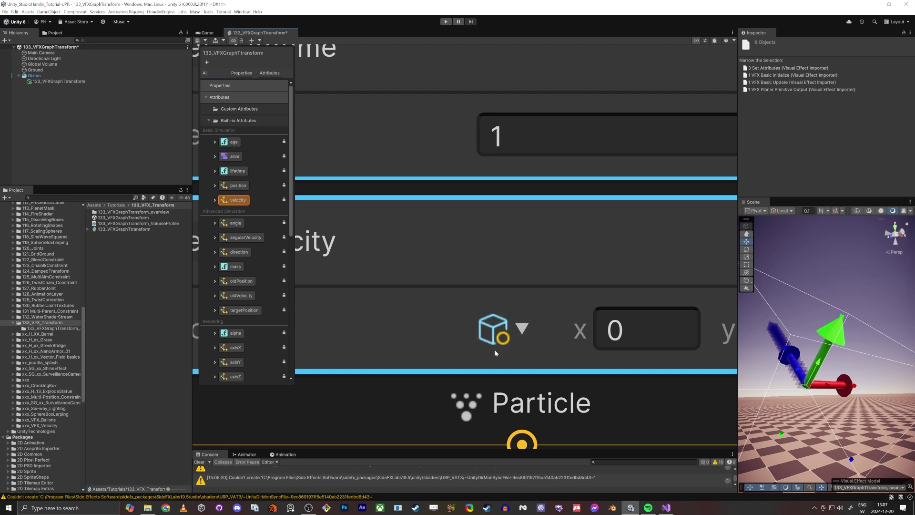
pyautogui.scroll(-4, 510, 326)
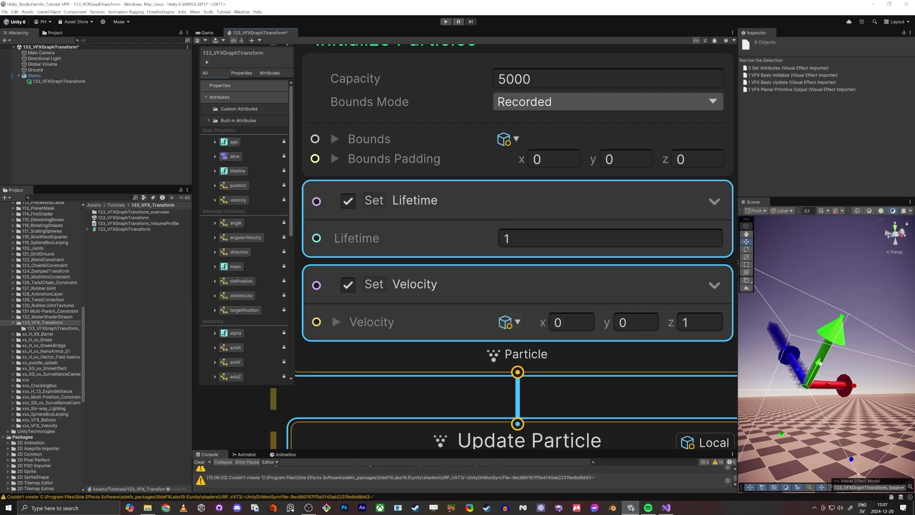
# Set the velocity of the duplicated system's Set Velocity block to (0, 1, 0).
pyautogui.write('1')
pyautogui.press('Tab')
pyautogui.write('0')
pyautogui.press('Return')
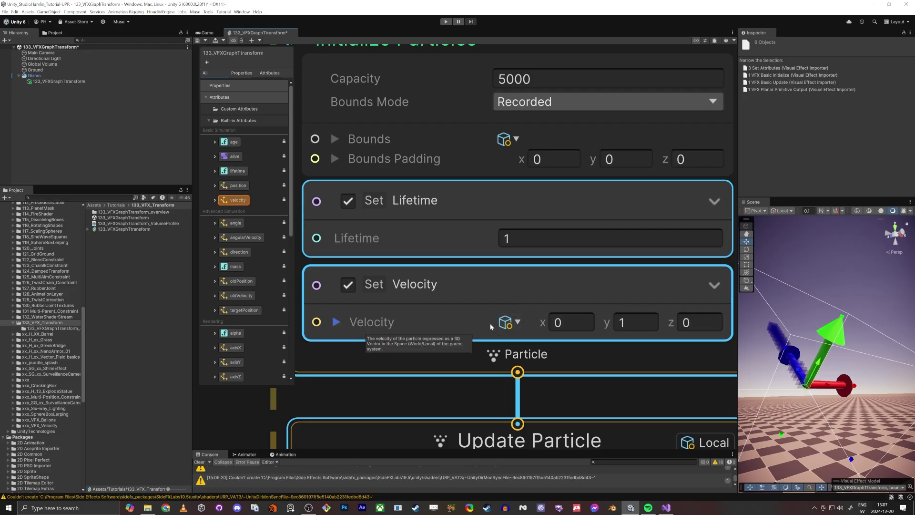
# Connect the Spawn context's SpawnEvent output to the duplicated Initialize Particle context and check the emission in the scene.
pyautogui.scroll(-4, 539, 350)
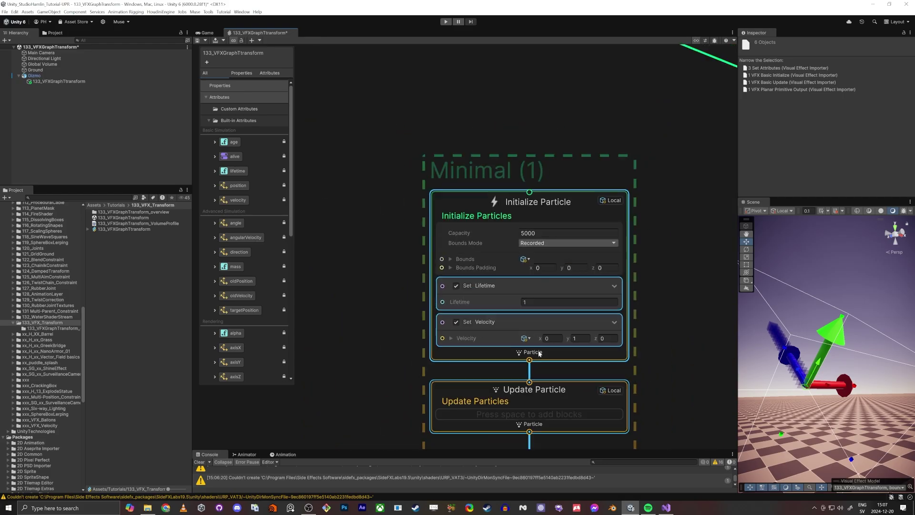
pyautogui.moveTo(509, 106); pyautogui.dragTo(513, 245, button='middle')
pyautogui.scroll(-3, 517, 233)
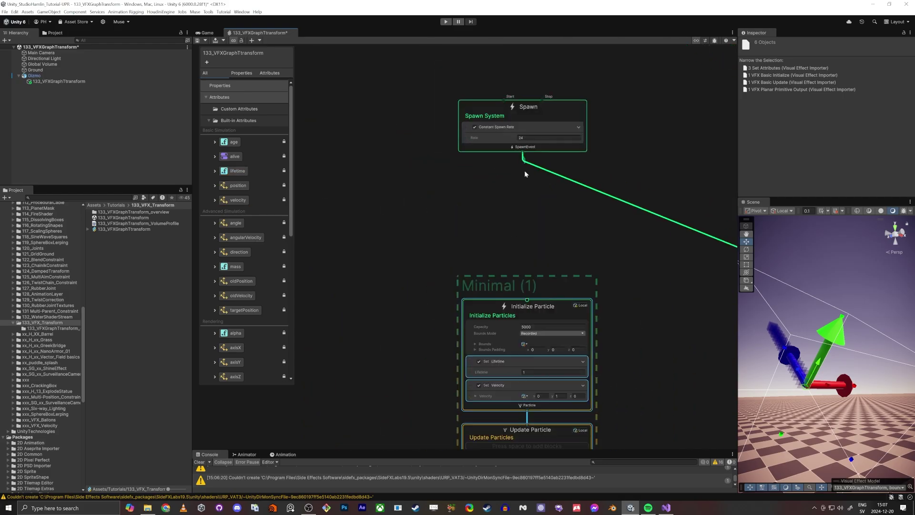
pyautogui.moveTo(530, 303); pyautogui.dragTo(527, 300)
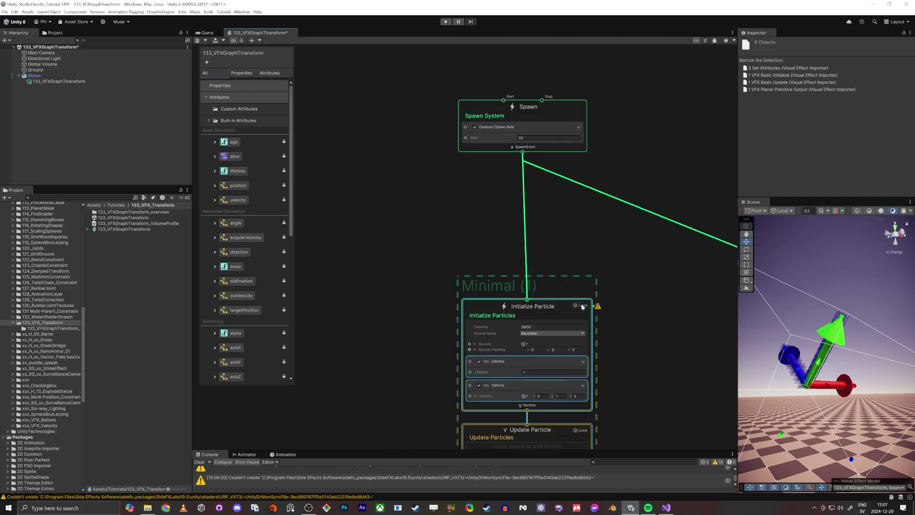
pyautogui.keyDown('alt'); pyautogui.moveTo(842, 380); pyautogui.dragTo(862, 368); pyautogui.keyUp('alt')
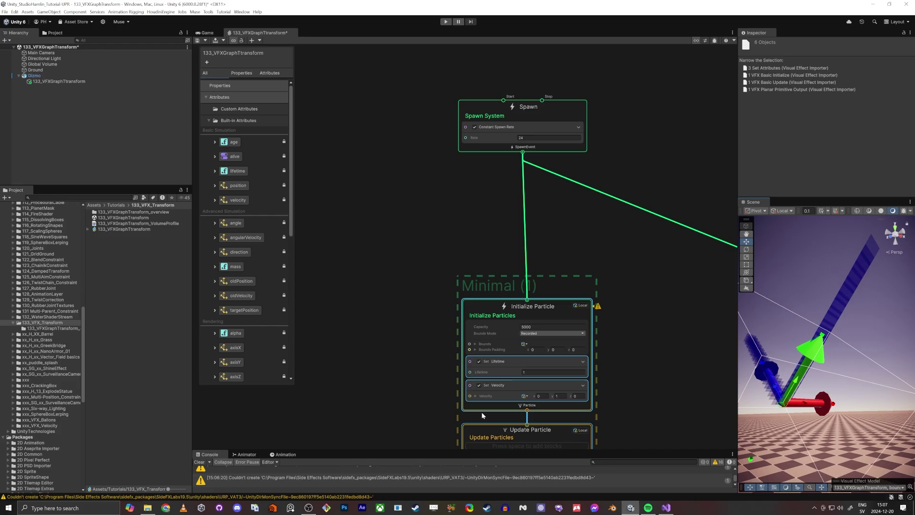
# Set the Set Color block in the duplicated system's Output Particle context to green (0, 1, 0).
pyautogui.moveTo(640, 431); pyautogui.dragTo(628, 223, button='middle')
pyautogui.click(544, 360)
pyautogui.write('1')
pyautogui.press('Tab')
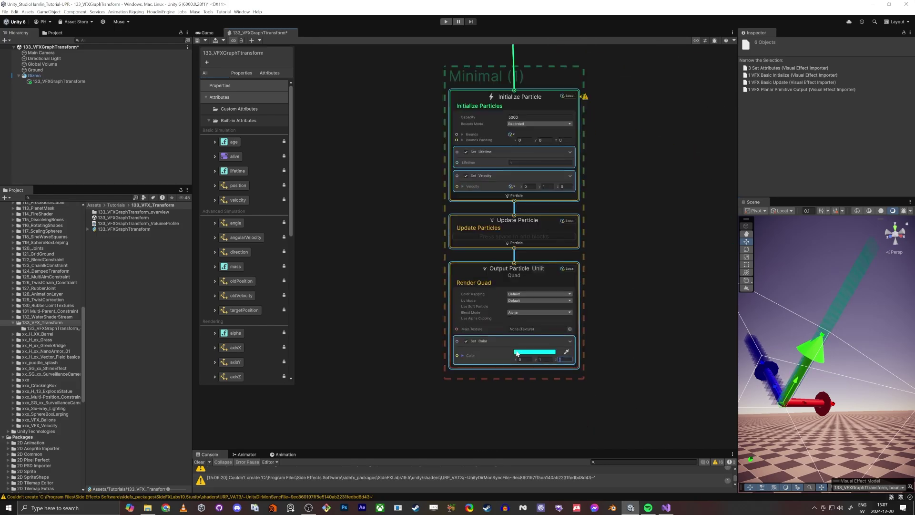
pyautogui.keyDown('alt'); pyautogui.moveTo(830, 401); pyautogui.dragTo(844, 420); pyautogui.keyUp('alt')
# Duplicate the green system's Initialize, Update and Output contexts and place the copy beside it at the same height.
pyautogui.scroll(-4, 667, 380)
pyautogui.moveTo(467, 393); pyautogui.dragTo(631, 196)
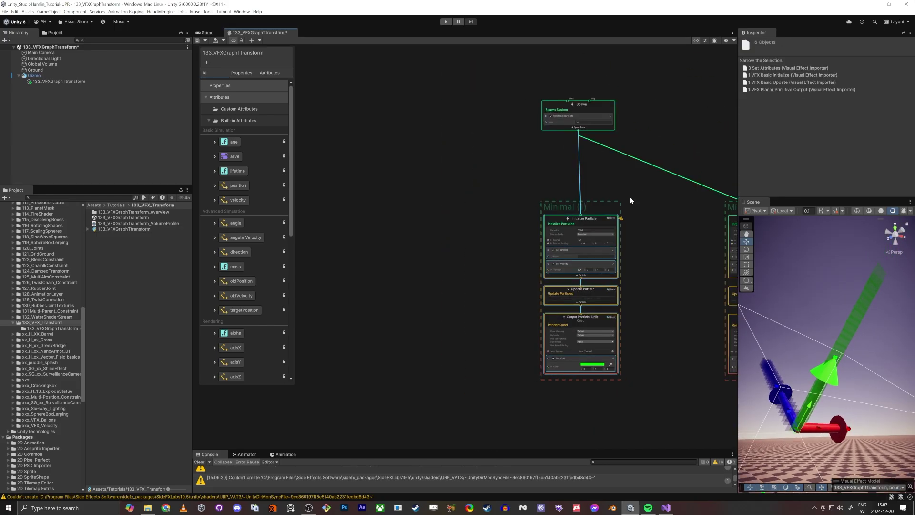
pyautogui.hotkey('ctrl', 'd')
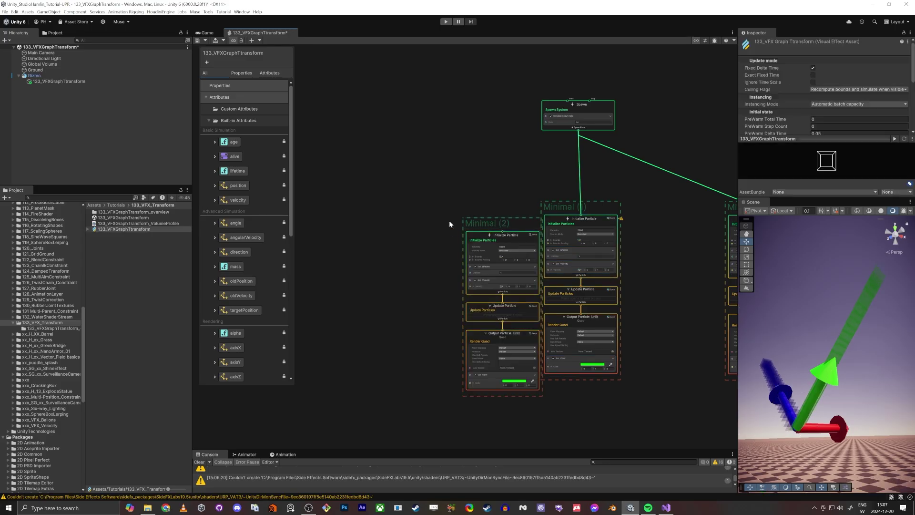
pyautogui.moveTo(514, 399); pyautogui.dragTo(514, 397)
pyautogui.moveTo(479, 233); pyautogui.dragTo(445, 218)
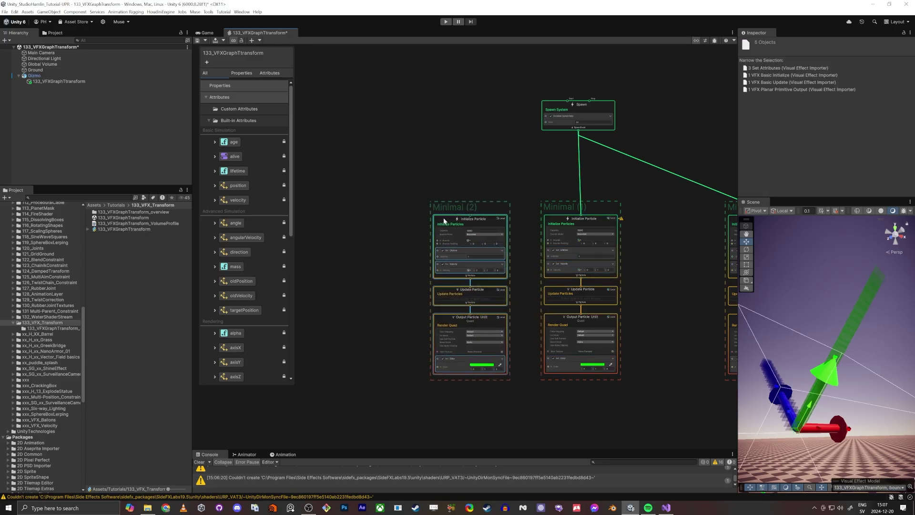
# Set the velocity in the Minimal (2) system's Set Velocity block to (1, 0, 0).
pyautogui.scroll(10, 501, 227)
pyautogui.click(519, 256)
pyautogui.scroll(-5, 555, 229)
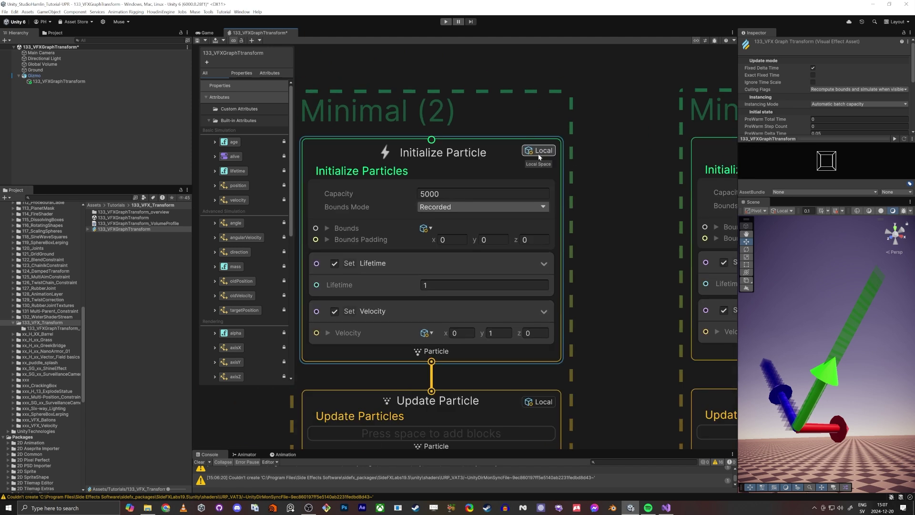
pyautogui.click(447, 308)
pyautogui.moveTo(601, 368); pyautogui.dragTo(631, 276, button='middle')
pyautogui.click(493, 241)
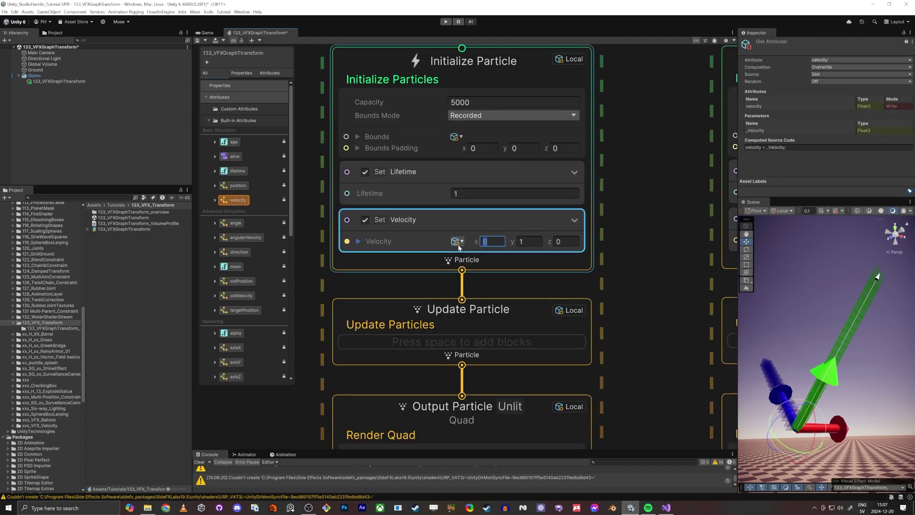
pyautogui.press('Tab')
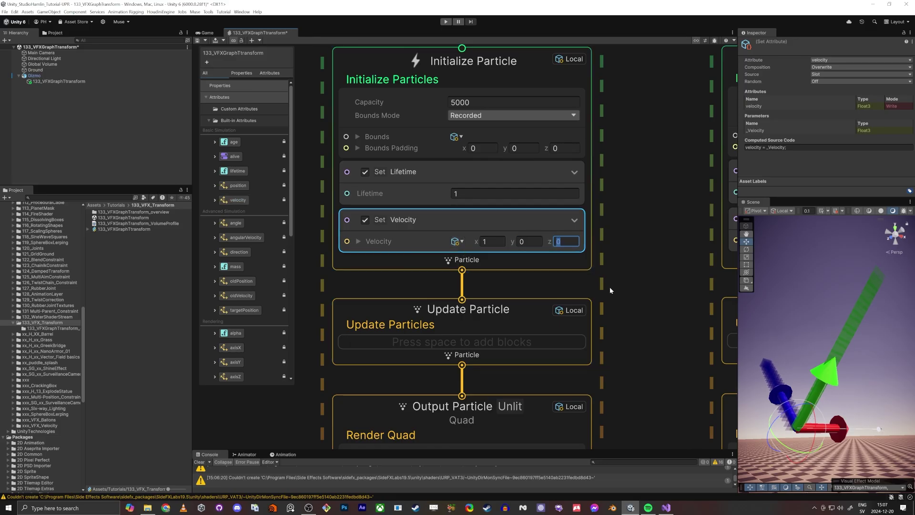
# Set the Set Color block in the Minimal (2) system's Output Particle context to red (1, 0, 0).
pyautogui.moveTo(628, 364); pyautogui.dragTo(626, 190, button='middle')
pyautogui.scroll(-3, 545, 309)
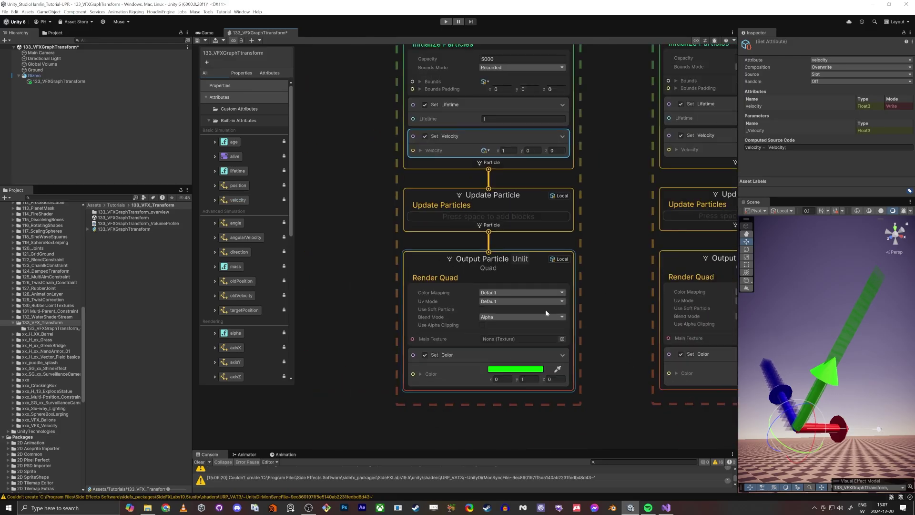
pyautogui.click(501, 380)
pyautogui.write('1')
pyautogui.press('Tab')
pyautogui.write('0')
pyautogui.press('Tab')
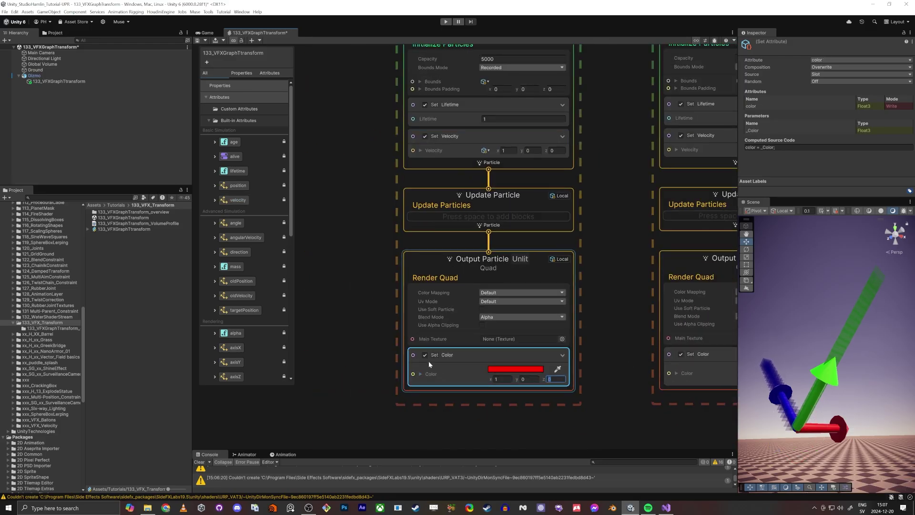
# Connect the Spawn context's SpawnEvent output to the red system's Initialize Particle context and check the particles in the scene.
pyautogui.moveTo(649, 142); pyautogui.dragTo(647, 288, button='middle')
pyautogui.scroll(-1, 592, 97)
pyautogui.moveTo(593, 97); pyautogui.dragTo(495, 242, button='middle')
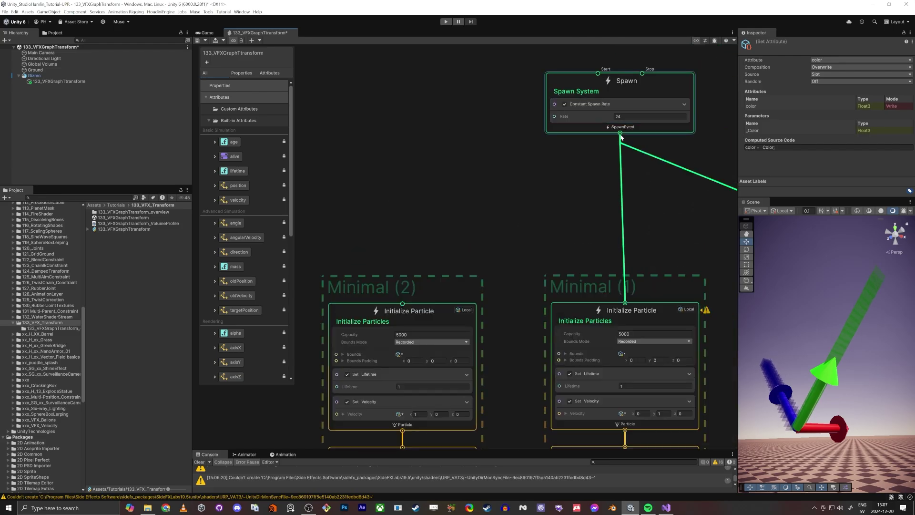
pyautogui.moveTo(621, 134); pyautogui.dragTo(403, 304)
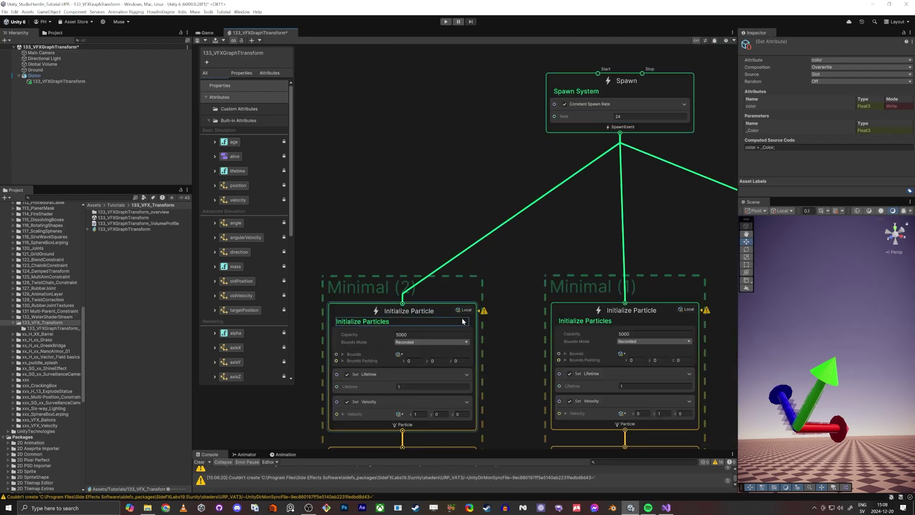
pyautogui.moveTo(829, 416)
pyautogui.mouseDown(button='right')
pyautogui.moveTo(829, 405)
pyautogui.moveTo(825, 431)
pyautogui.mouseUp(button='right')
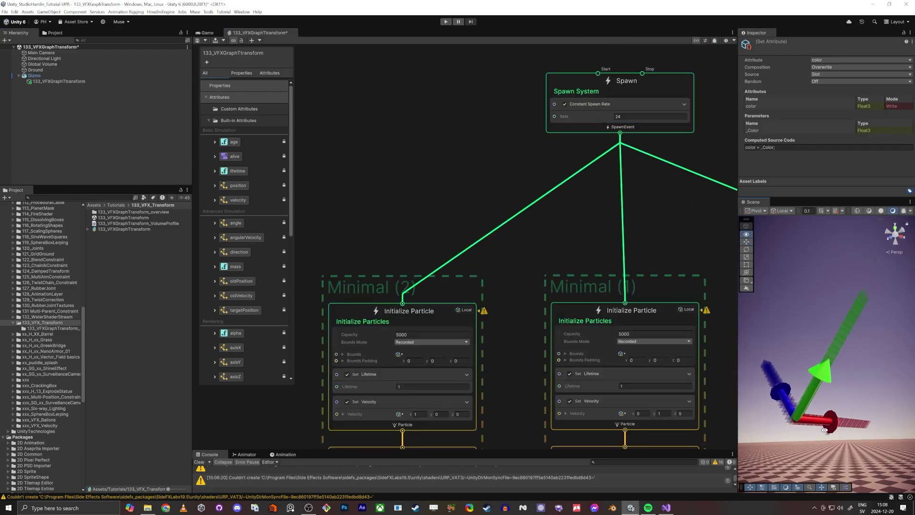
pyautogui.moveTo(824, 430)
pyautogui.keyDown('alt'); pyautogui.mouseDown()
pyautogui.moveTo(837, 484)
pyautogui.moveTo(832, 448)
pyautogui.moveTo(793, 427)
pyautogui.mouseUp(); pyautogui.keyUp('alt')
# Add an Orient: Face Camera Position block to the red system's Output Particle context and check the quads in the scene.
pyautogui.moveTo(496, 268); pyautogui.dragTo(460, 125, button='middle')
pyautogui.scroll(-4, 460, 133)
pyautogui.scroll(5, 454, 356)
pyautogui.click(362, 362)
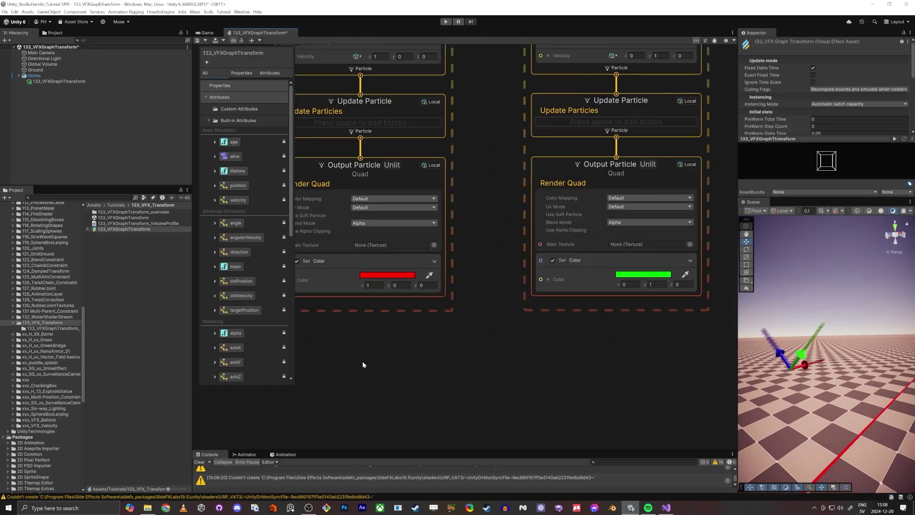
pyautogui.moveTo(362, 362); pyautogui.dragTo(482, 430, button='middle')
pyautogui.click(417, 230)
pyautogui.press('space')
pyautogui.write('o')
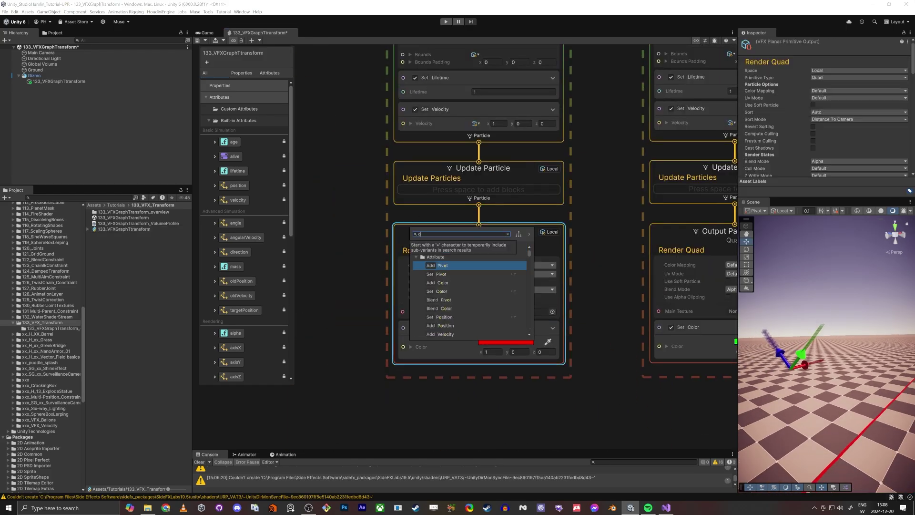
pyautogui.write('rien')
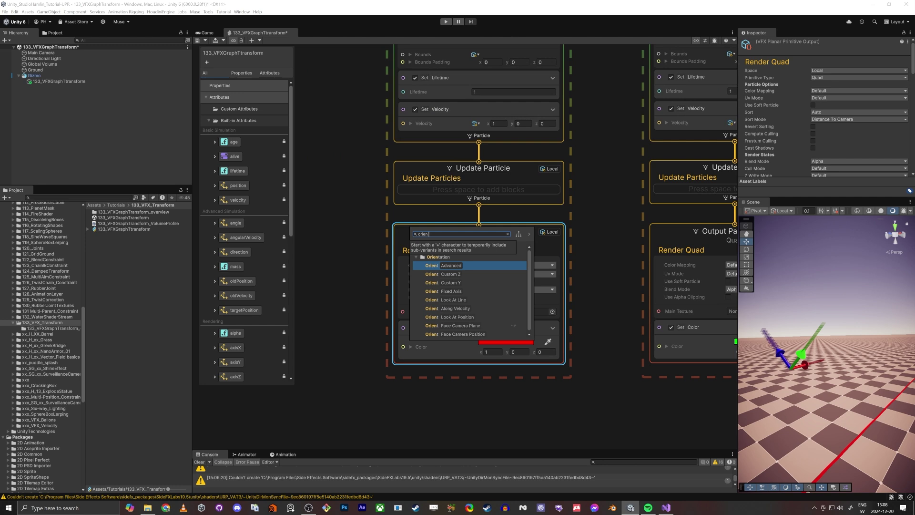
pyautogui.write(' f')
pyautogui.press('Down')
pyautogui.press('Down')
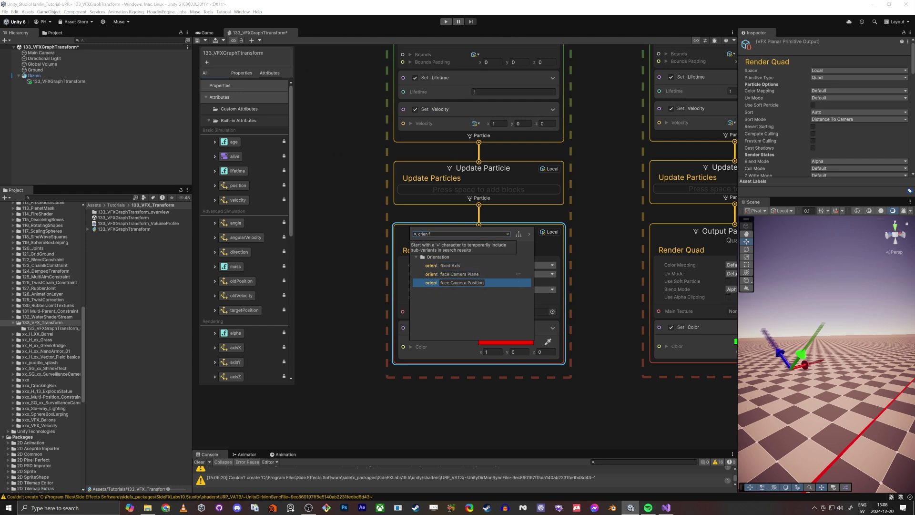
pyautogui.press('Return')
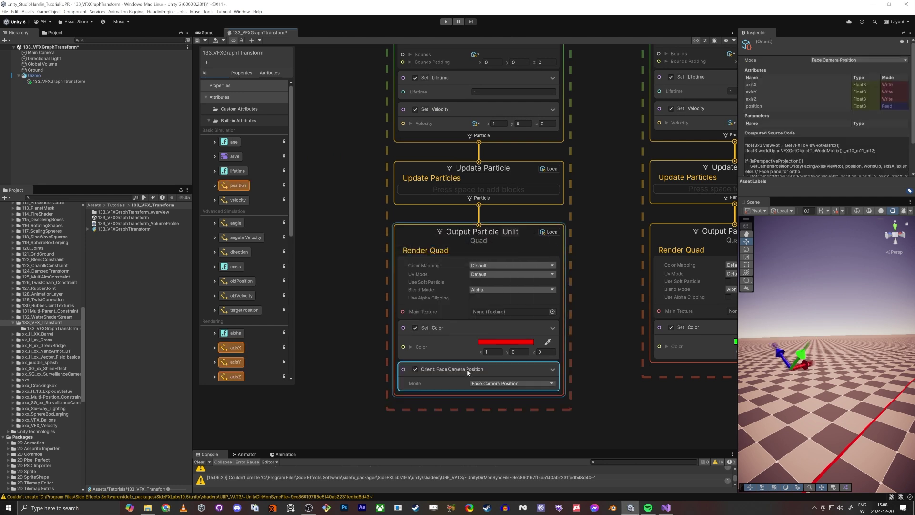
pyautogui.moveTo(822, 387); pyautogui.dragTo(832, 325, button='right')
pyautogui.press('w')
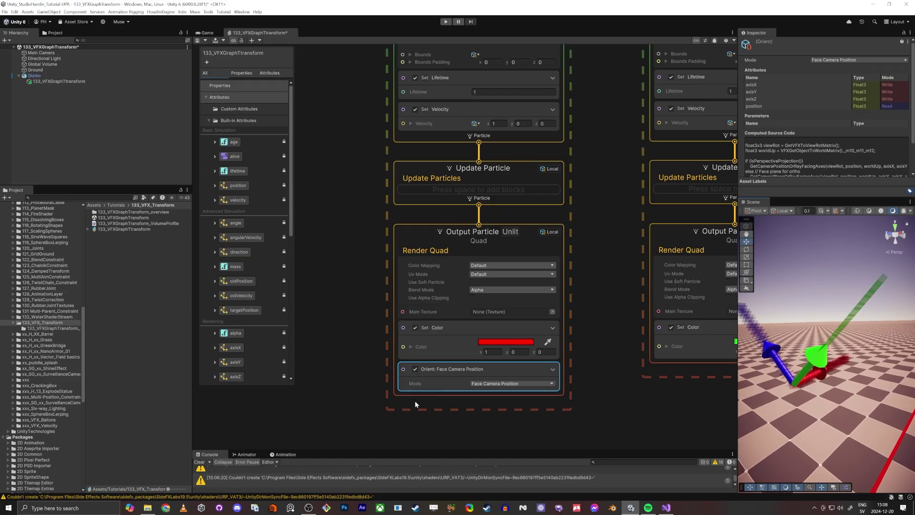
# Paste the Orient: Face Camera Position block into the Output Particle contexts of the green and blue systems.
pyautogui.click(582, 216)
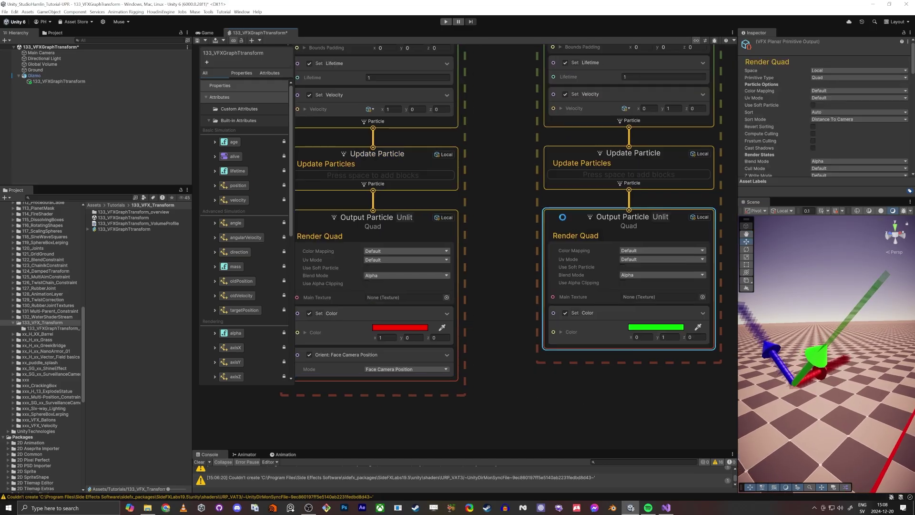
pyautogui.hotkey('ctrl', 'v')
pyautogui.moveTo(689, 445); pyautogui.dragTo(398, 429, button='middle')
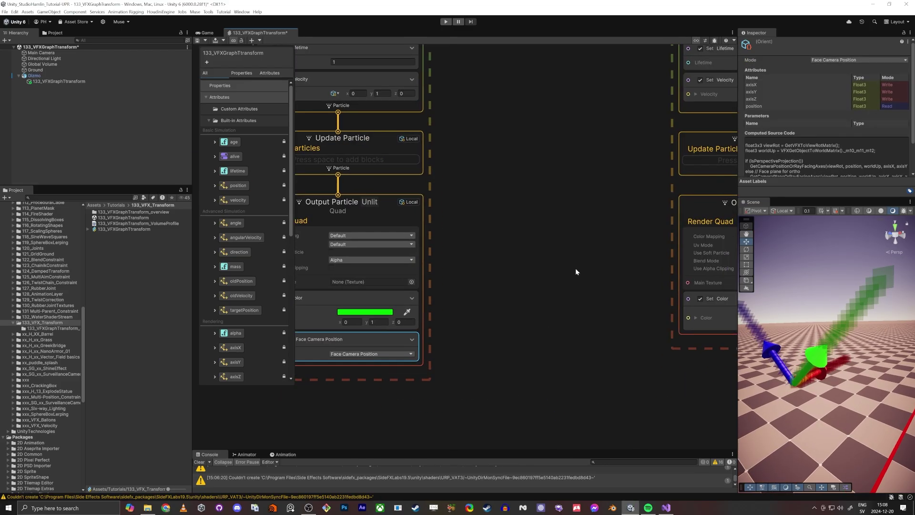
pyautogui.click(691, 202)
pyautogui.moveTo(534, 258); pyautogui.dragTo(366, 272, button='middle')
pyautogui.scroll(-2, 365, 273)
pyautogui.hotkey('ctrl', 'v')
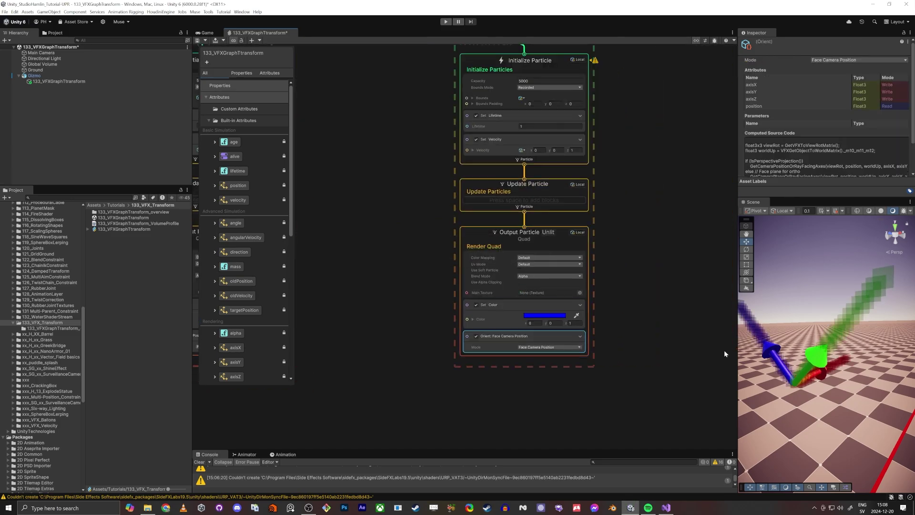
pyautogui.keyDown('alt'); pyautogui.moveTo(847, 360); pyautogui.dragTo(840, 384); pyautogui.keyUp('alt')
# Add a Gravity block to the red system's Update Particle context.
pyautogui.click(496, 414)
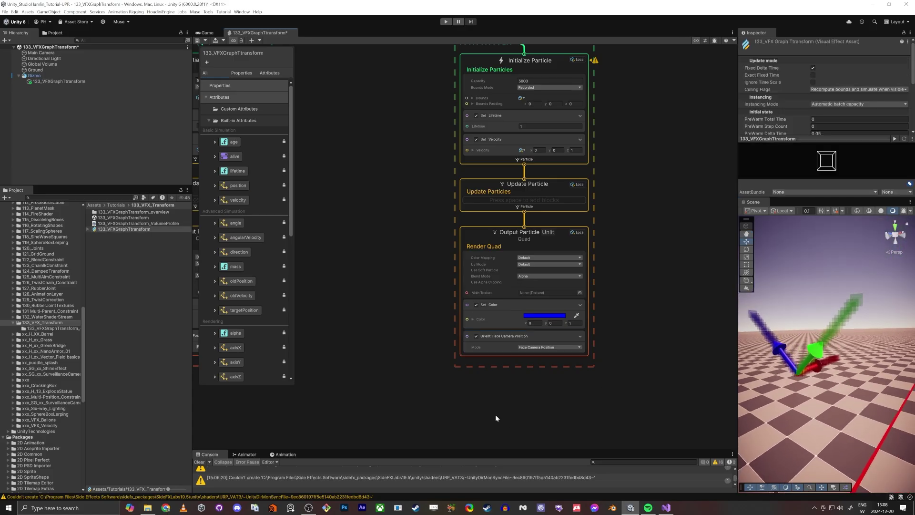
pyautogui.click(470, 232)
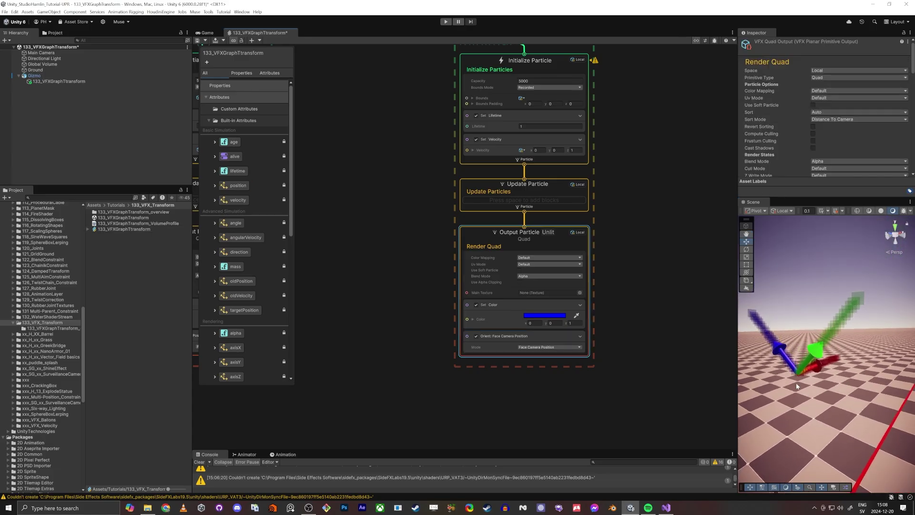
pyautogui.keyDown('alt'); pyautogui.moveTo(810, 371); pyautogui.dragTo(794, 346); pyautogui.keyUp('alt')
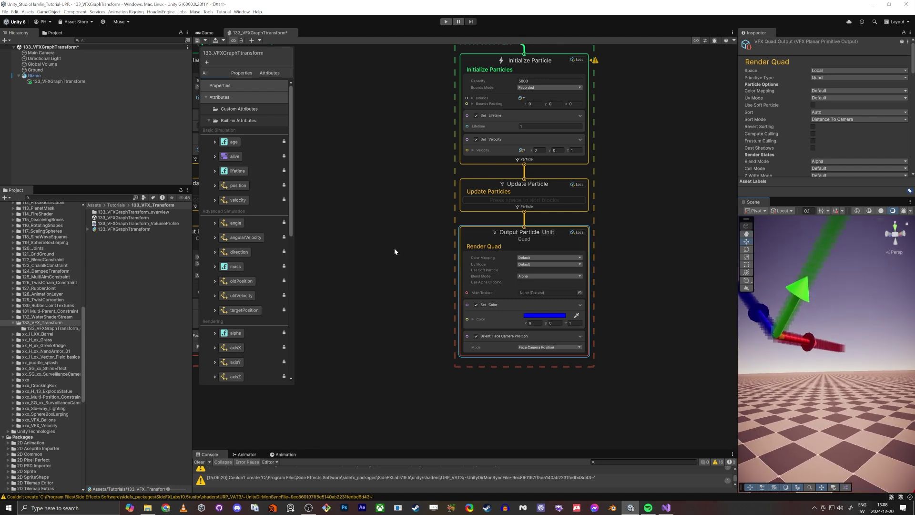
pyautogui.scroll(-3, 358, 272)
pyautogui.moveTo(355, 273); pyautogui.dragTo(609, 262, button='middle')
pyautogui.scroll(3, 372, 243)
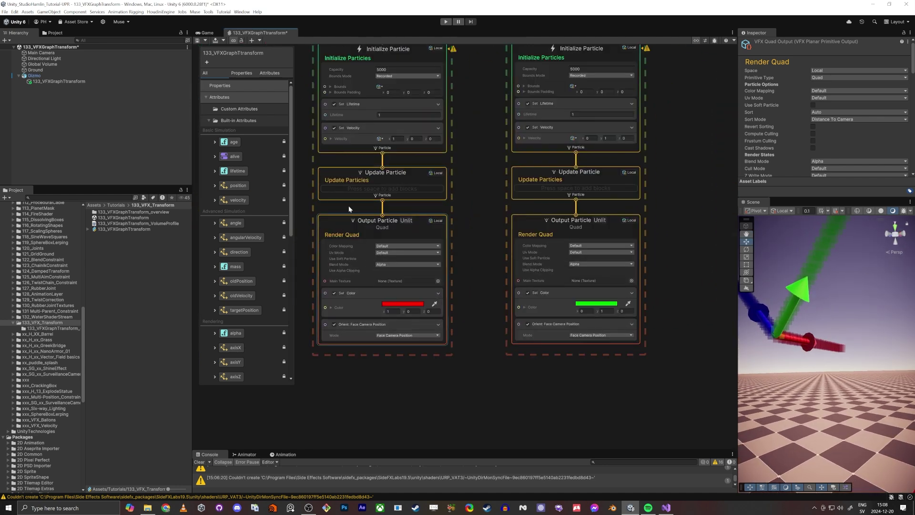
pyautogui.click(346, 183)
pyautogui.press('space')
pyautogui.write('grav')
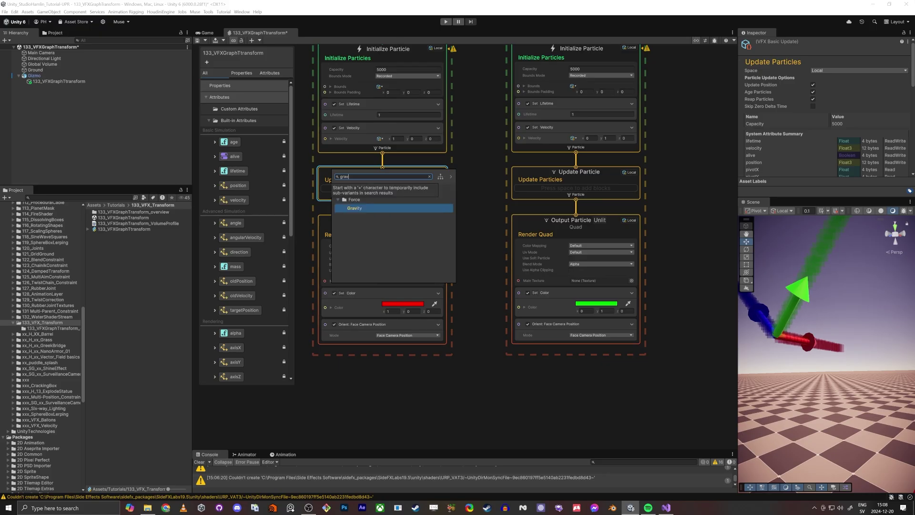
pyautogui.press('Return')
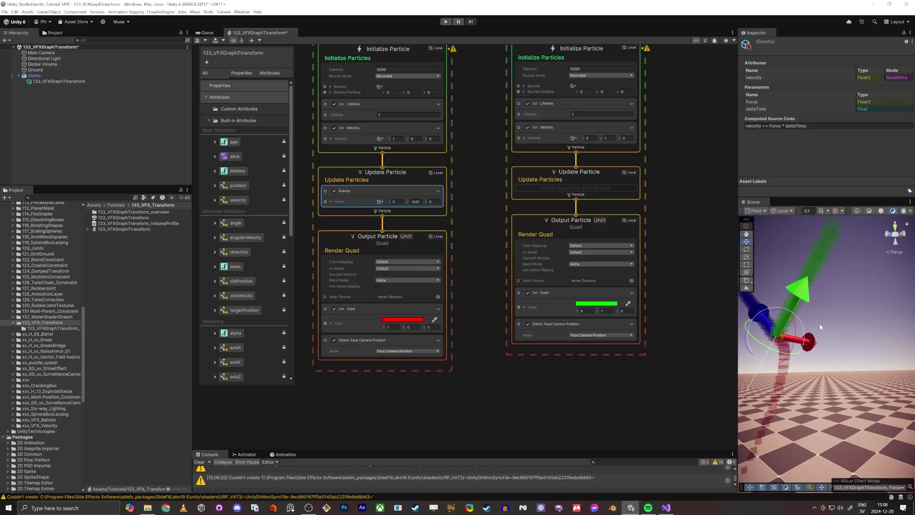
# Set the Force of the red system's Gravity block to World space and check the particles' fall in the scene.
pyautogui.keyDown('alt'); pyautogui.moveTo(834, 410); pyautogui.dragTo(854, 283); pyautogui.keyUp('alt')
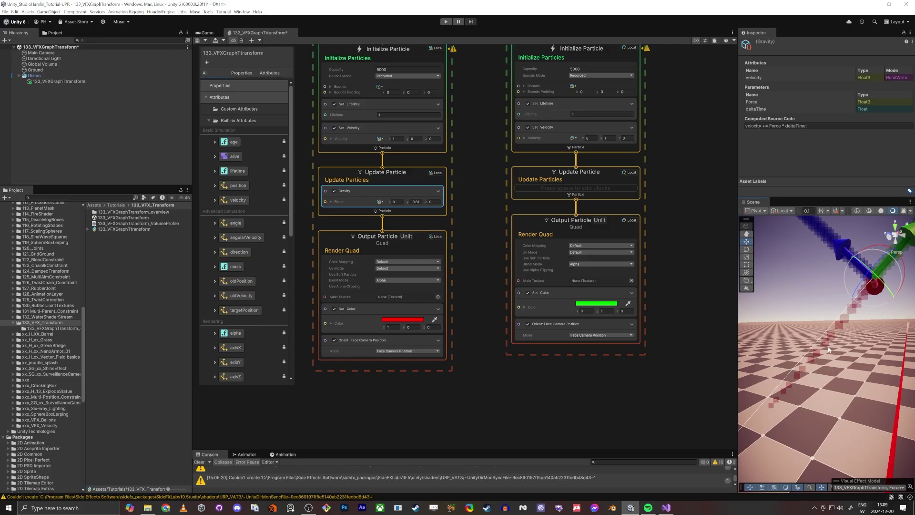
pyautogui.moveTo(812, 370); pyautogui.dragTo(815, 325, button='right')
pyautogui.scroll(7, 393, 207)
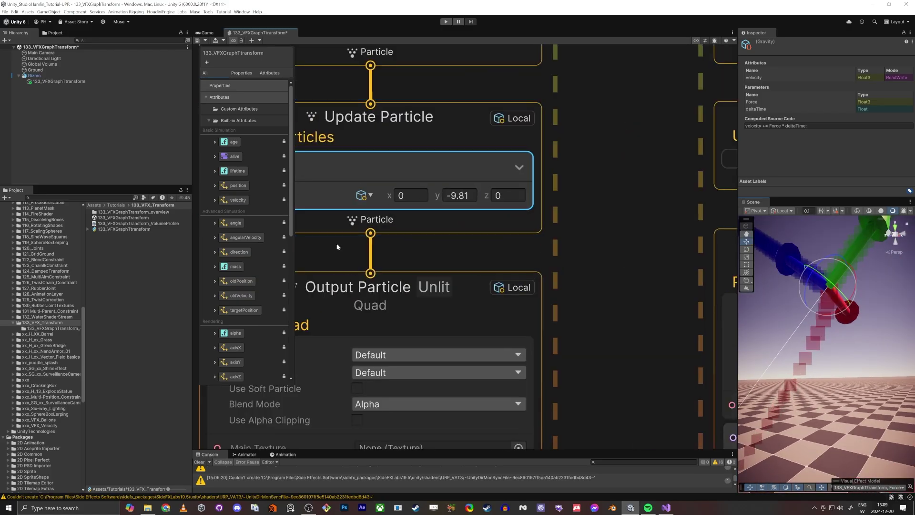
pyautogui.scroll(-3, 578, 269)
pyautogui.moveTo(334, 246); pyautogui.dragTo(440, 266, button='middle')
pyautogui.scroll(2, 505, 243)
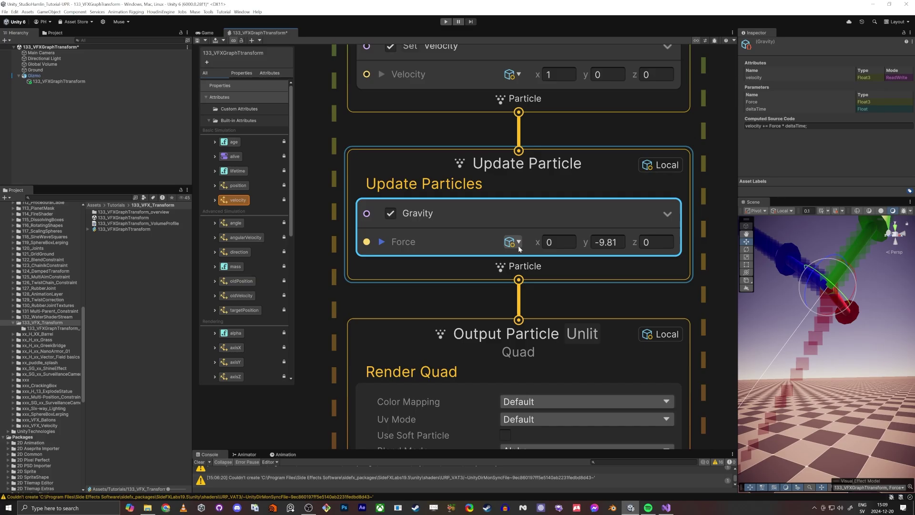
pyautogui.click(513, 243)
pyautogui.click(519, 261)
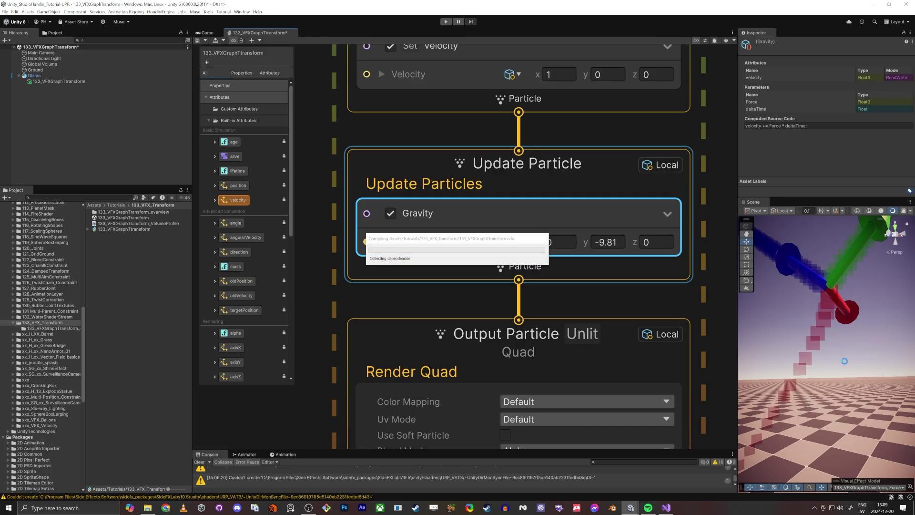
pyautogui.keyDown('alt'); pyautogui.moveTo(840, 361); pyautogui.dragTo(807, 319); pyautogui.keyUp('alt')
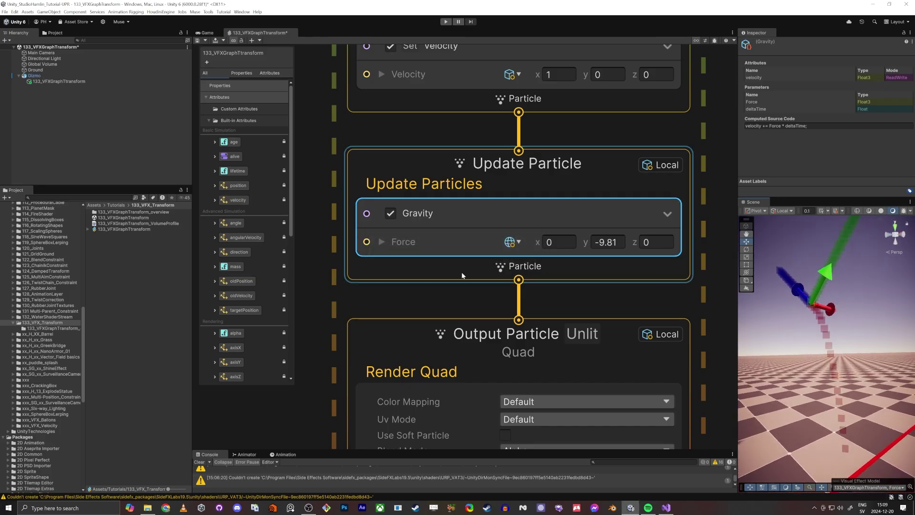
# Return the Gravity block's Force to Local space and examine the simulation space of the red system's Initialize Particle context.
pyautogui.click(511, 242)
pyautogui.click(517, 253)
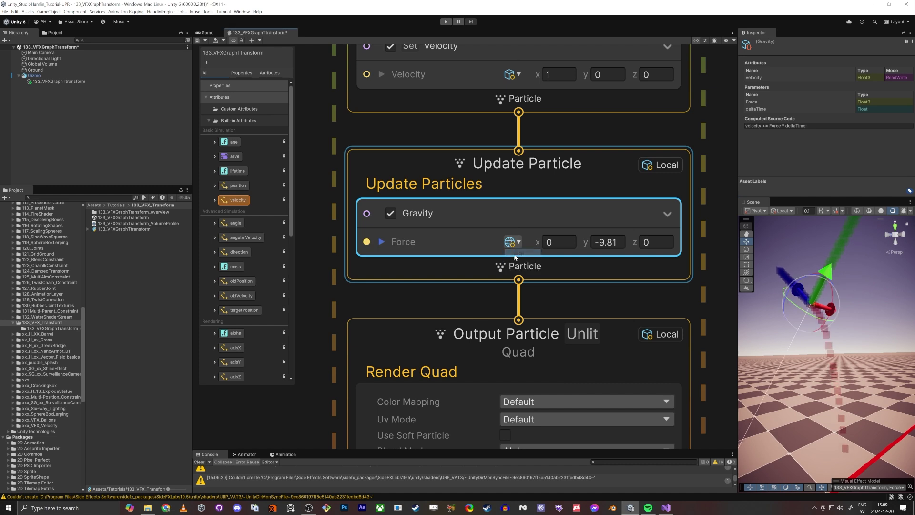
pyautogui.scroll(-5, 461, 298)
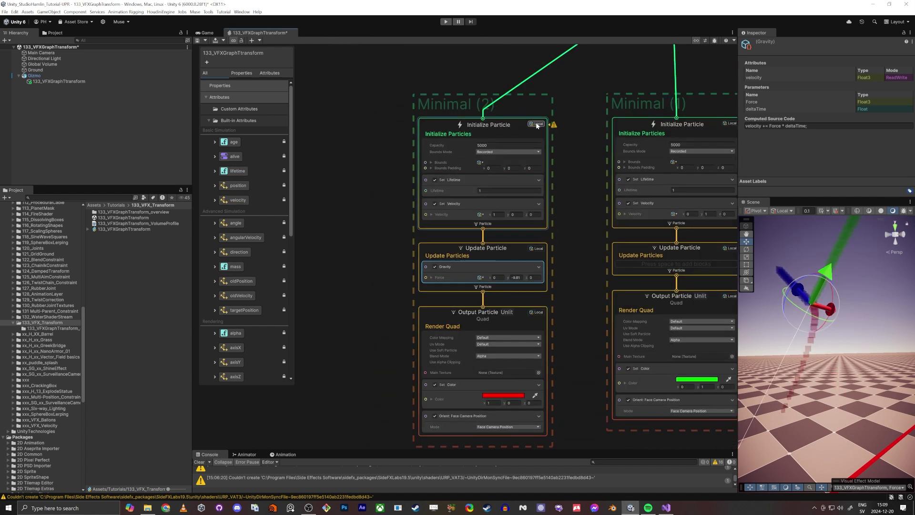
pyautogui.scroll(5, 533, 123)
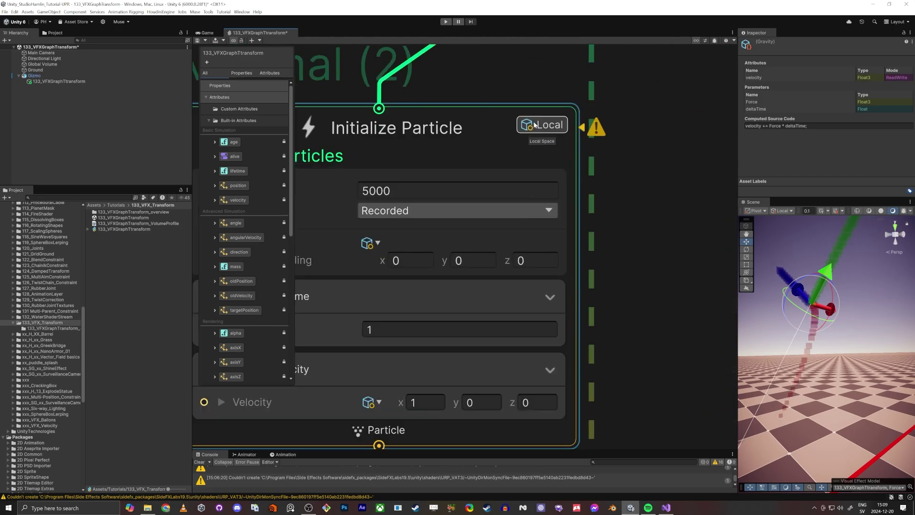
pyautogui.scroll(-10, 535, 125)
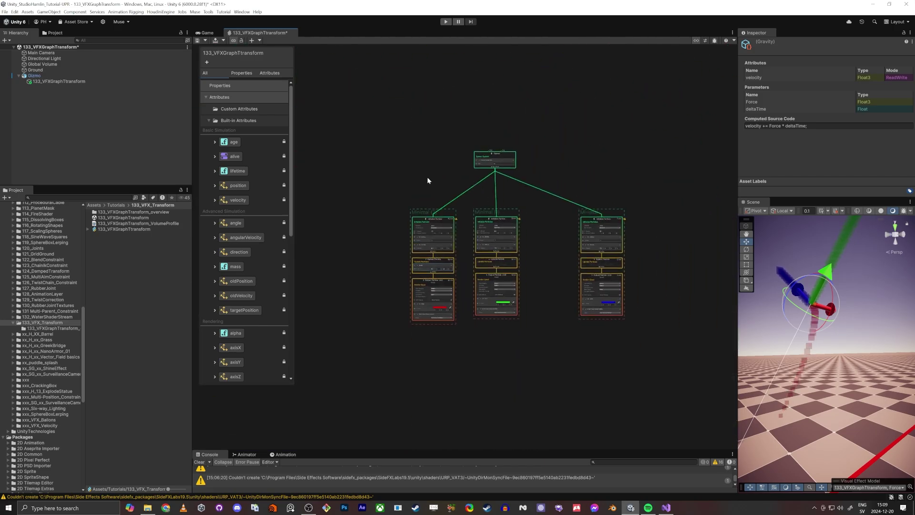
# Duplicate the Spawn context together with the red, green and blue systems, placing the copy beside the originals.
pyautogui.click(474, 162)
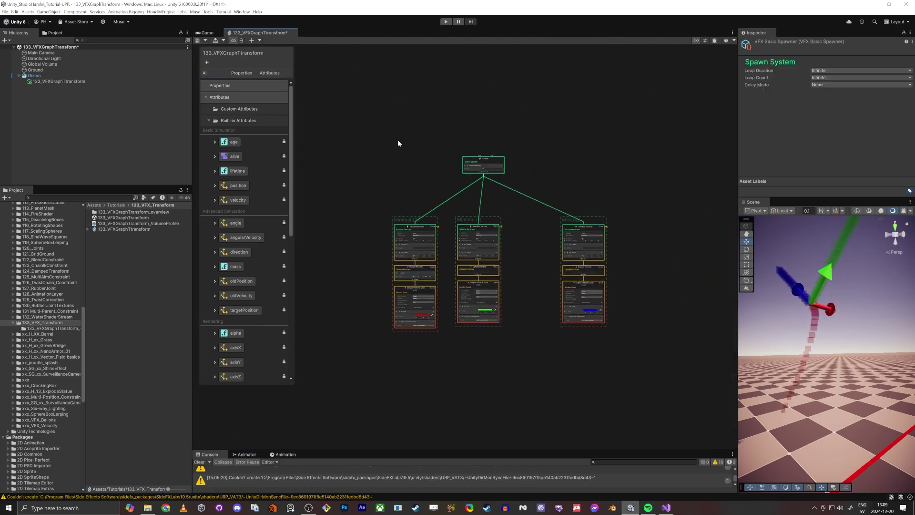
pyautogui.moveTo(398, 139); pyautogui.dragTo(633, 369)
pyautogui.click(506, 219)
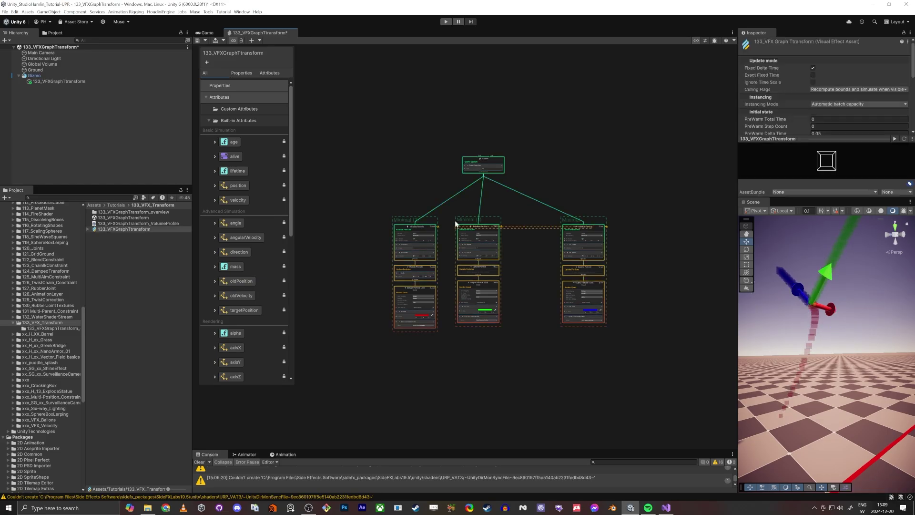
pyautogui.moveTo(672, 413); pyautogui.dragTo(672, 414)
pyautogui.moveTo(503, 160); pyautogui.dragTo(368, 154, button='middle')
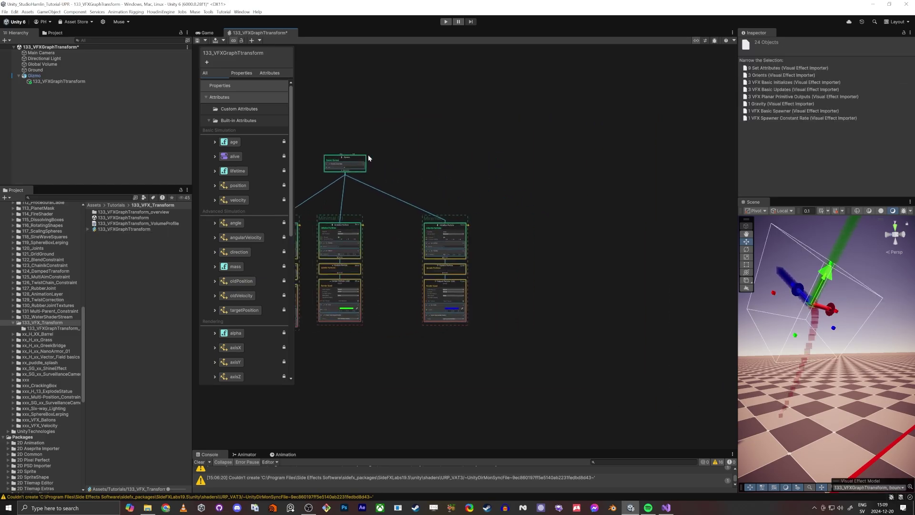
pyautogui.hotkey('ctrl', 'v')
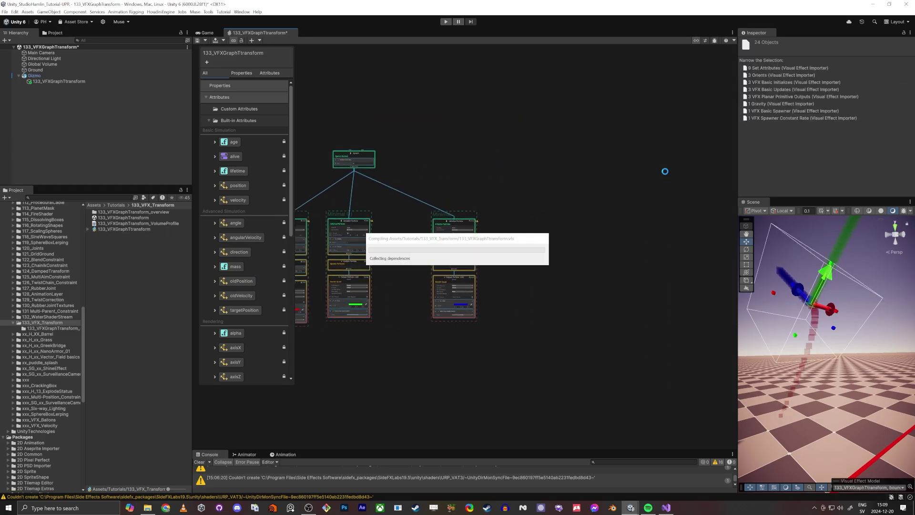
pyautogui.moveTo(732, 174); pyautogui.dragTo(646, 151)
# Disable the Constant Spawn Rate block in the original Spawn context.
pyautogui.moveTo(456, 184); pyautogui.dragTo(553, 225, button='middle')
pyautogui.scroll(5, 562, 215)
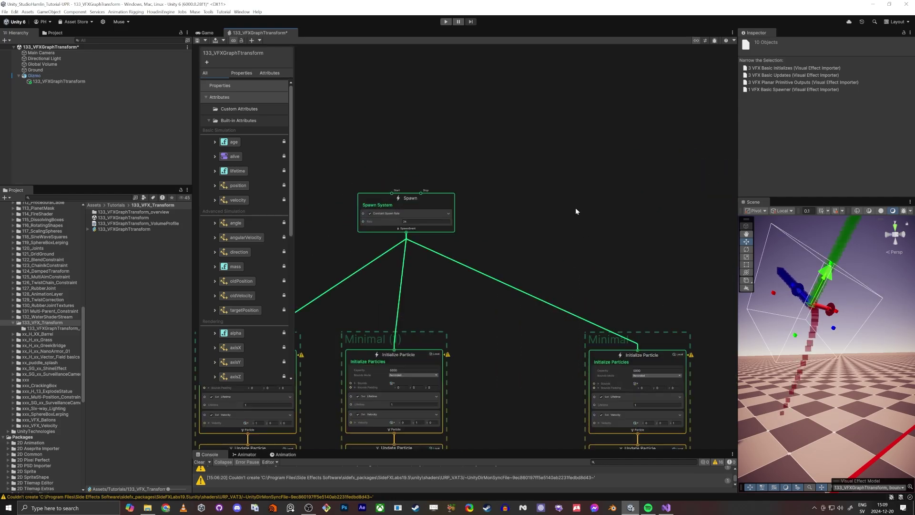
pyautogui.click(575, 231)
pyautogui.scroll(5, 430, 196)
pyautogui.click(376, 188)
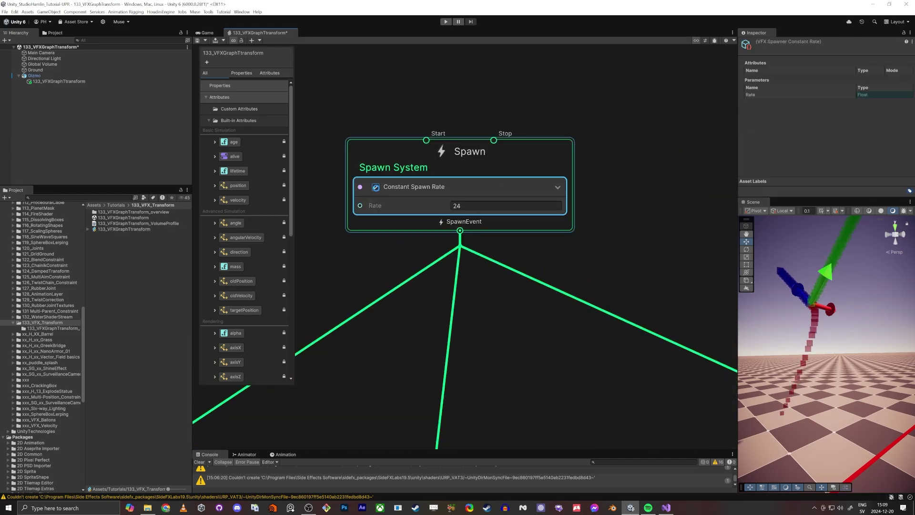
pyautogui.scroll(-1, 370, 229)
pyautogui.scroll(-10, 370, 229)
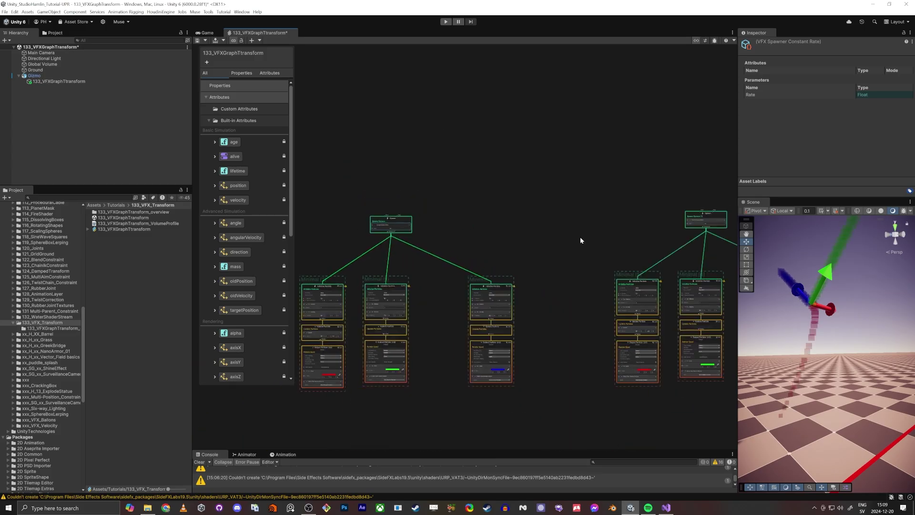
# Delete the copied green and blue systems, keeping only the copied Spawn context and red system.
pyautogui.moveTo(580, 237); pyautogui.dragTo(358, 234, button='middle')
pyautogui.scroll(12, 502, 201)
pyautogui.scroll(-4, 485, 330)
pyautogui.moveTo(505, 324); pyautogui.dragTo(582, 259, button='middle')
pyautogui.moveTo(473, 326); pyautogui.dragTo(564, 358)
pyautogui.scroll(-9, 429, 334)
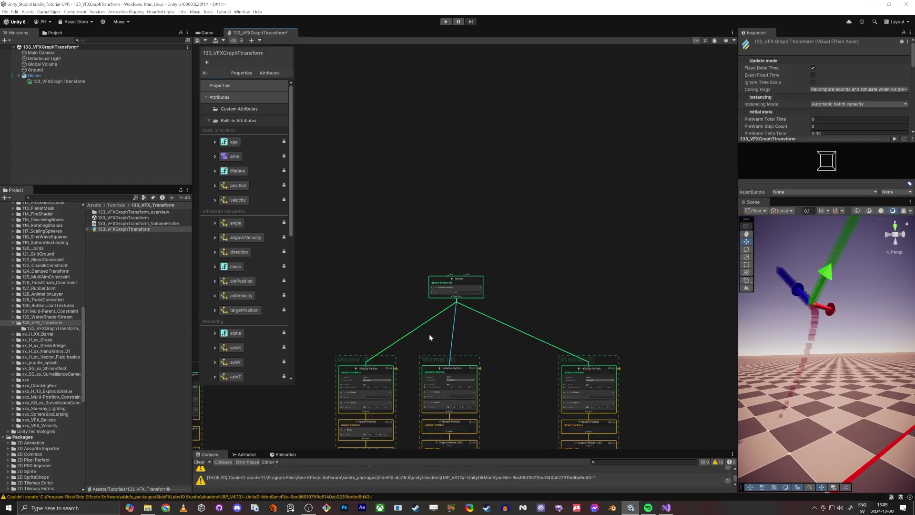
pyautogui.moveTo(464, 345); pyautogui.dragTo(507, 206, button='middle')
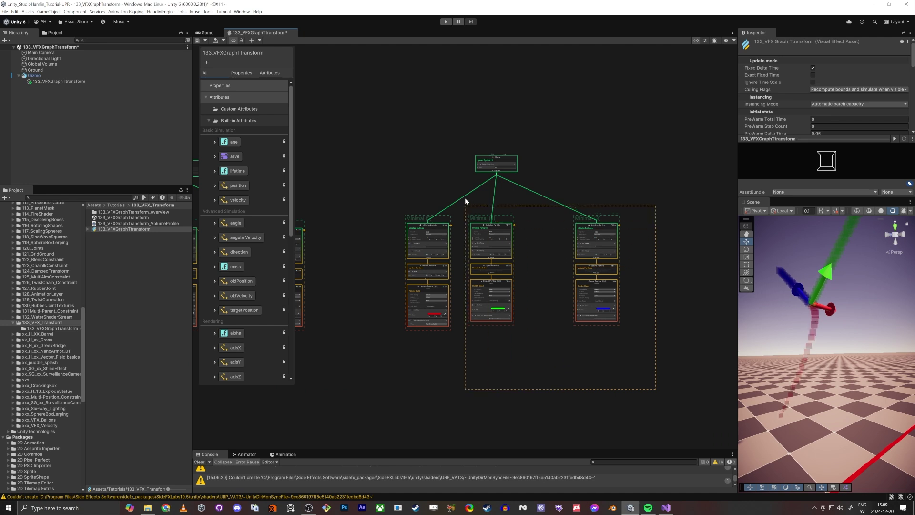
pyautogui.press('Delete')
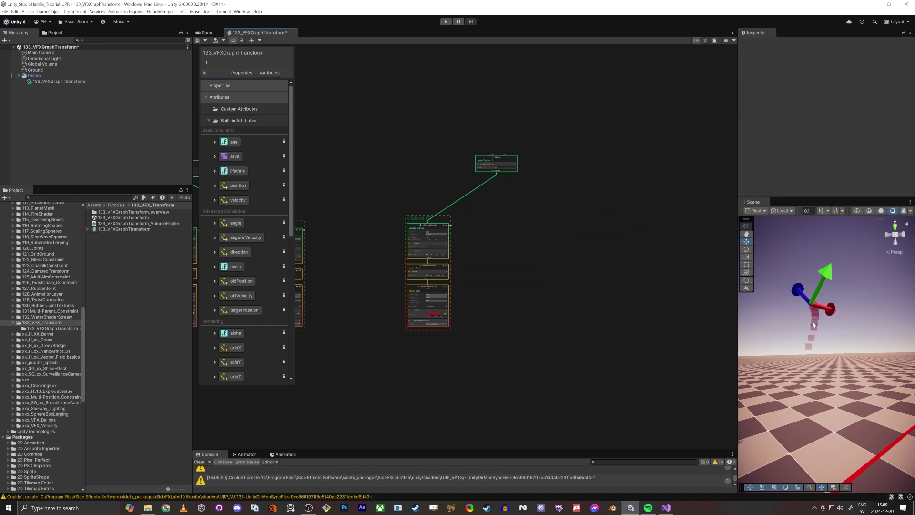
# Switch the copied red system, Minimal (3), to World space and check where its particles emit in the scene.
pyautogui.scroll(6, 456, 286)
pyautogui.moveTo(454, 282); pyautogui.dragTo(657, 271, button='middle')
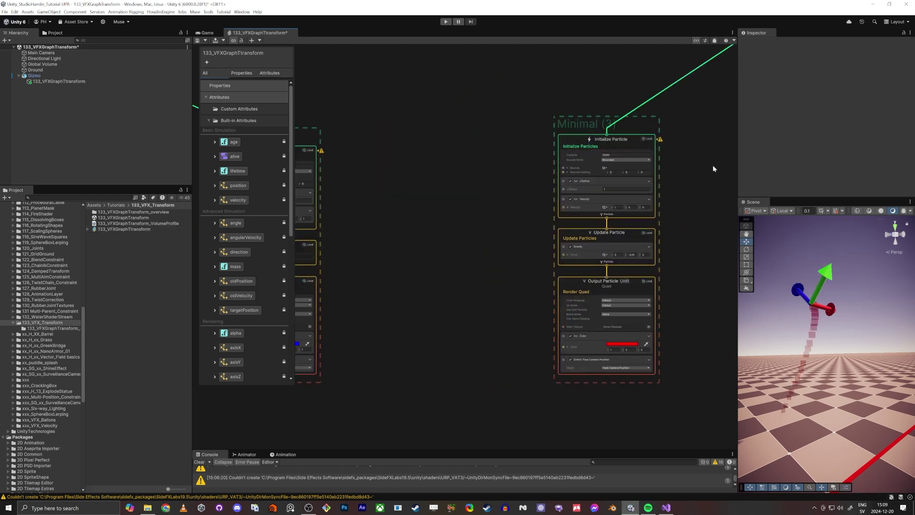
pyautogui.moveTo(663, 166); pyautogui.dragTo(595, 233, button='middle')
pyautogui.scroll(6, 592, 232)
pyautogui.click(563, 171)
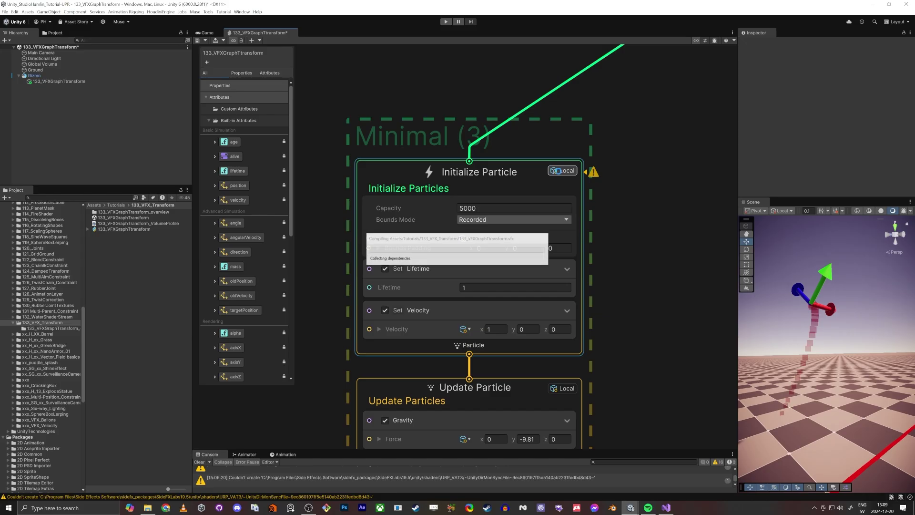
pyautogui.moveTo(660, 384); pyautogui.dragTo(644, 227, button='middle')
pyautogui.scroll(-2, 619, 259)
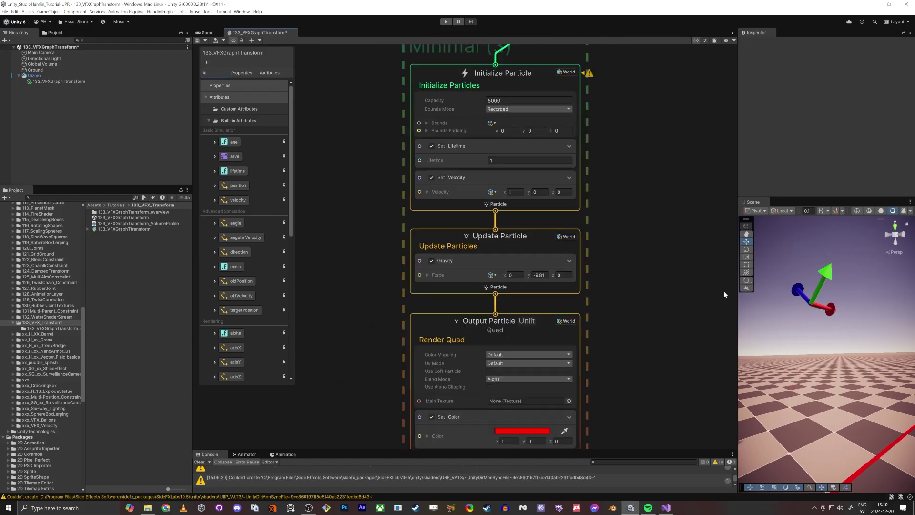
pyautogui.press('q')
pyautogui.moveTo(821, 305); pyautogui.dragTo(793, 341, button='right')
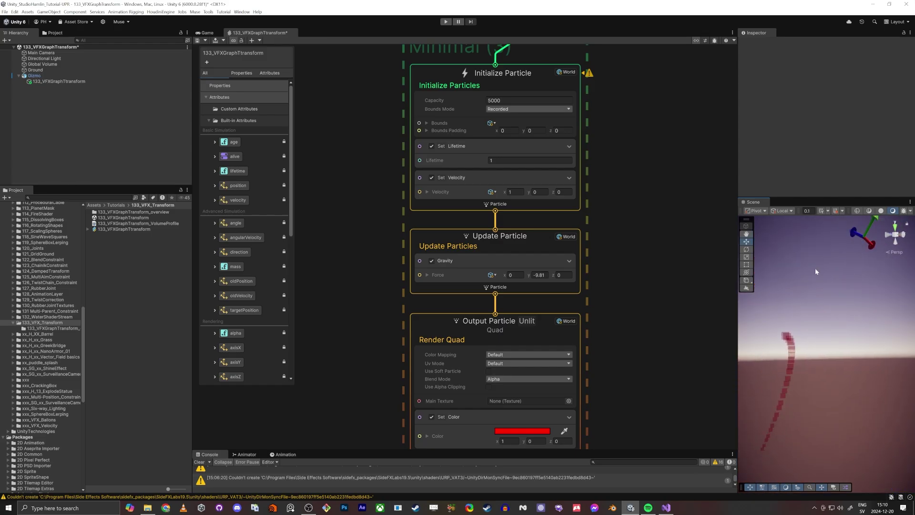
# Add a Set Position block to the Initialize Particle context of the Minimal (3) system.
pyautogui.scroll(-4, 429, 252)
pyautogui.scroll(-4, 381, 257)
pyautogui.moveTo(334, 286); pyautogui.dragTo(589, 288, button='middle')
pyautogui.scroll(6, 511, 204)
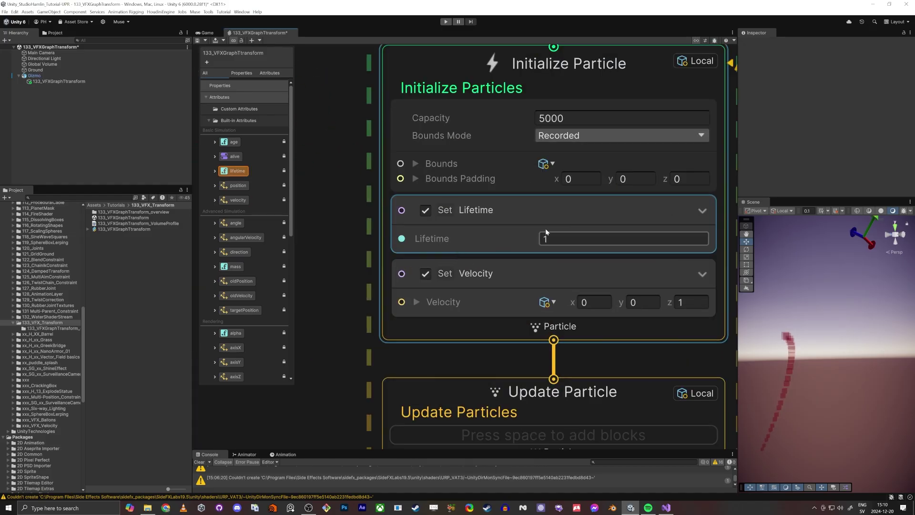
pyautogui.scroll(-6, 508, 220)
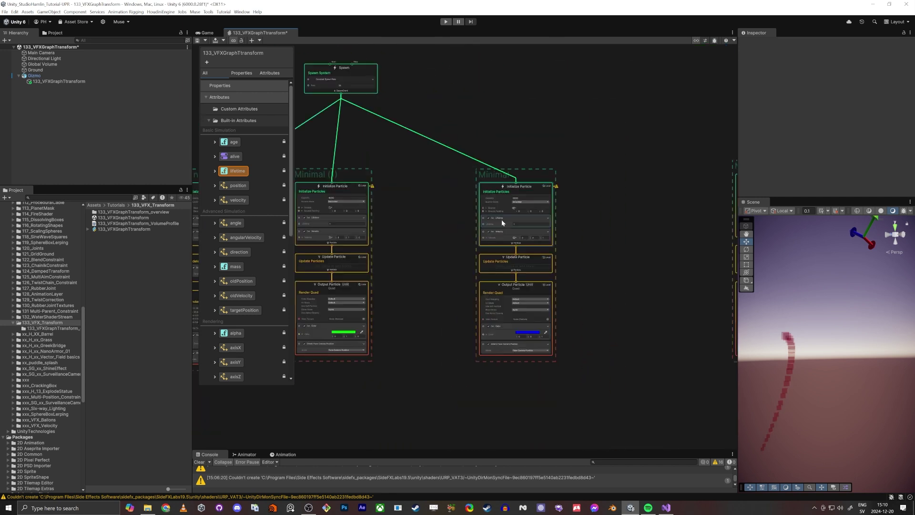
pyautogui.scroll(6, 581, 170)
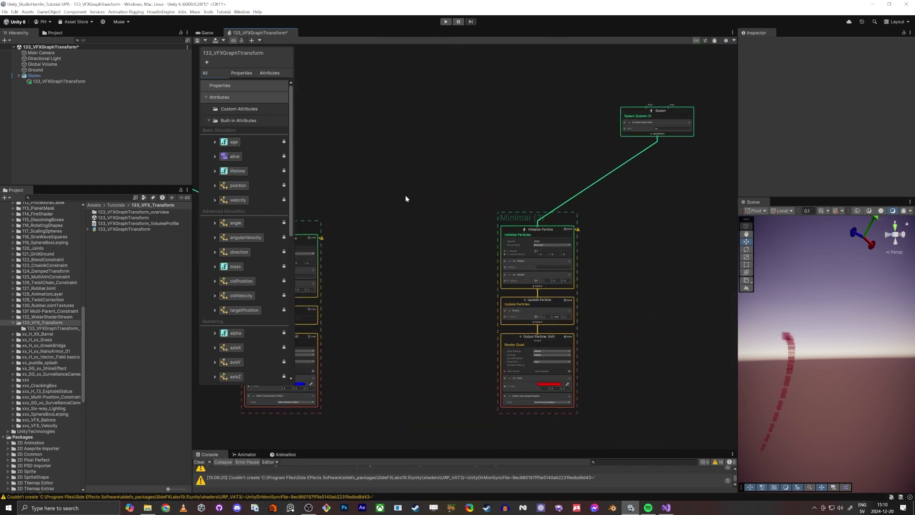
pyautogui.moveTo(709, 305); pyautogui.dragTo(672, 216, button='middle')
pyautogui.click(430, 96)
pyautogui.press('space')
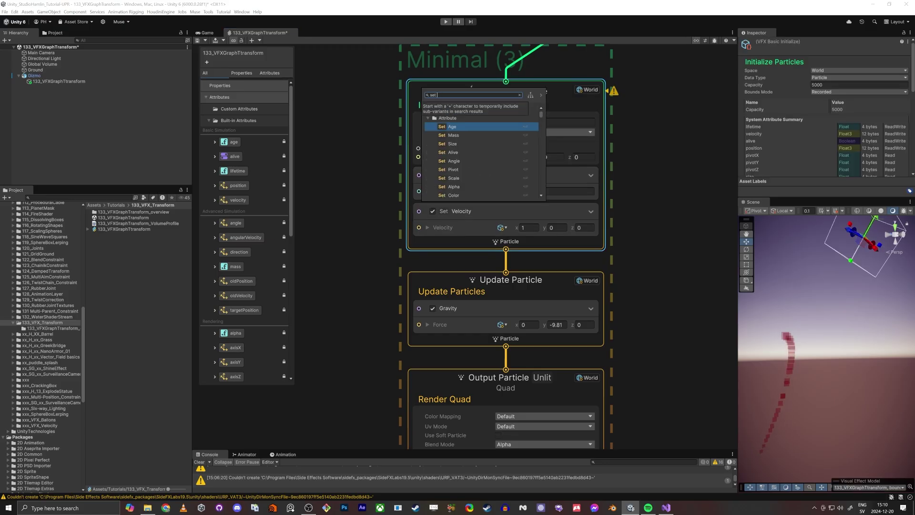
pyautogui.write('set posi')
pyautogui.press('Return')
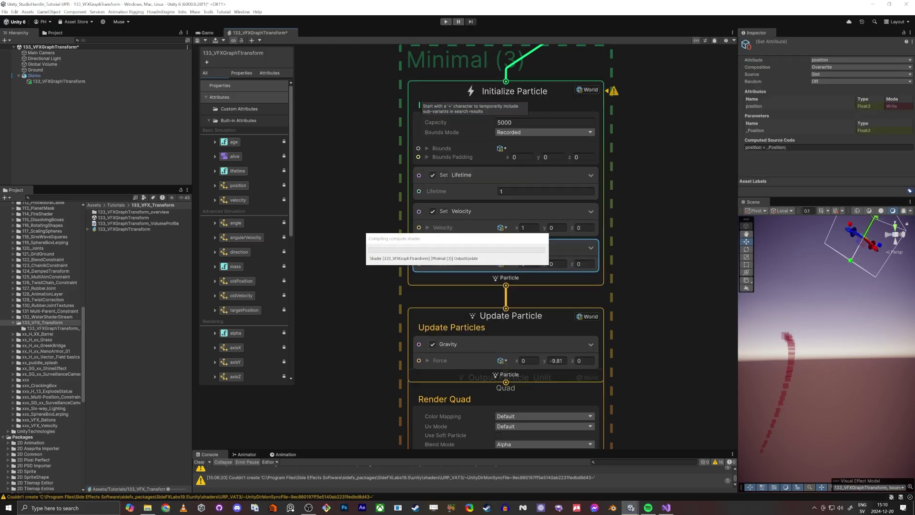
# Set the Set Position block's Y value to 2 and check the emission point in the scene.
pyautogui.click(557, 263)
pyautogui.write('2')
pyautogui.press('Tab')
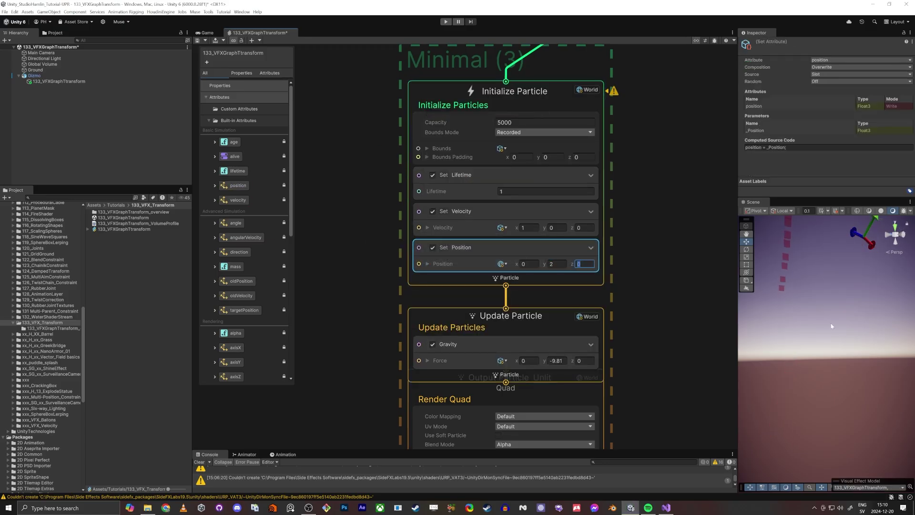
pyautogui.moveTo(831, 328); pyautogui.dragTo(814, 297, button='right')
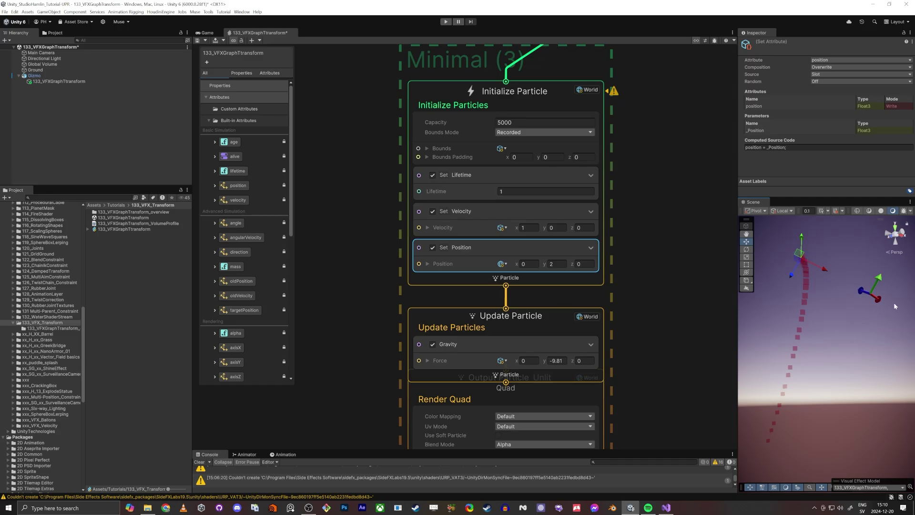
# Add an inline Transform operator to the graph beside the Minimal (3) system's Initialize Particle context.
pyautogui.moveTo(357, 313); pyautogui.dragTo(478, 299, button='middle')
pyautogui.click(405, 268)
pyautogui.press('space')
pyautogui.write('ransf')
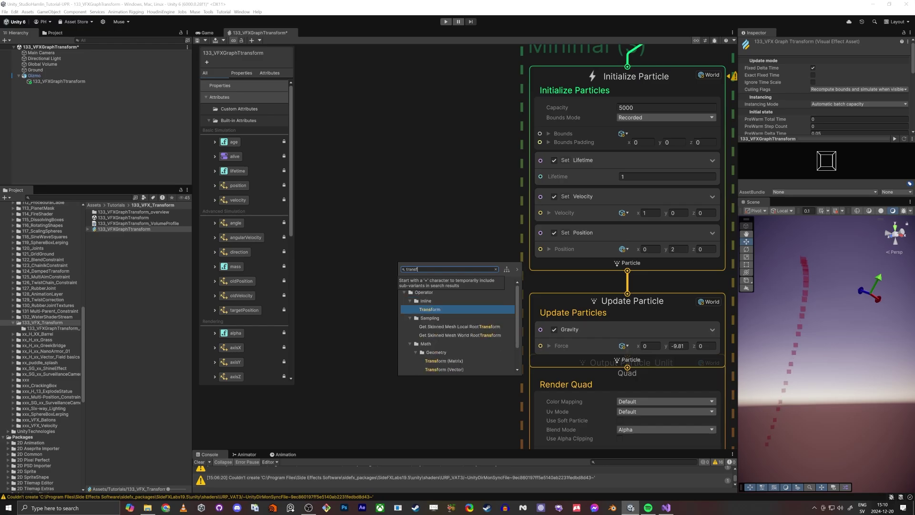
pyautogui.press('Return')
pyautogui.moveTo(430, 290); pyautogui.dragTo(411, 241)
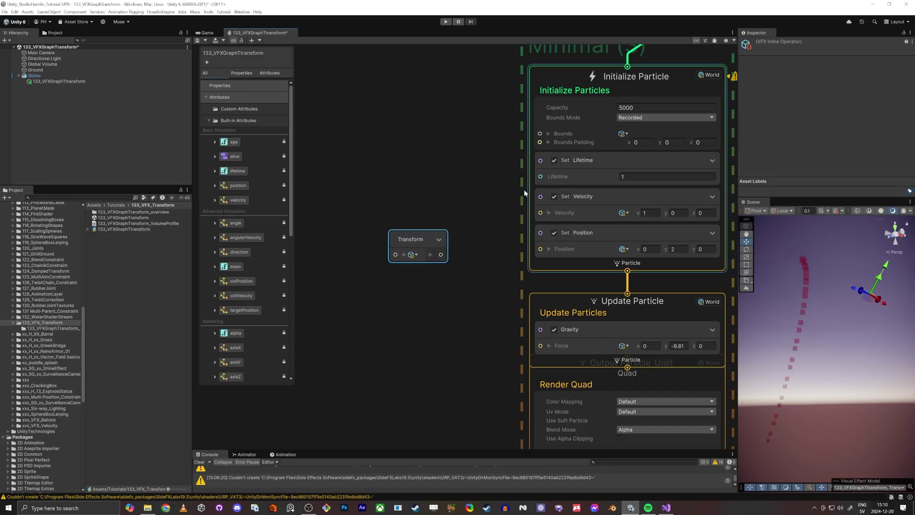
# Expand the Transform operator's output, connect its position to the Set Position block, and check the emission at the gizmo.
pyautogui.click(430, 255)
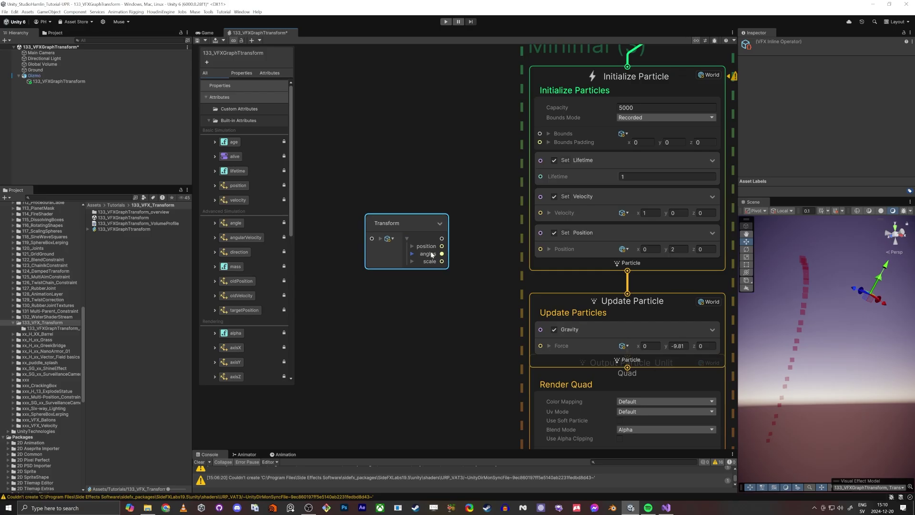
pyautogui.moveTo(535, 249); pyautogui.dragTo(540, 249)
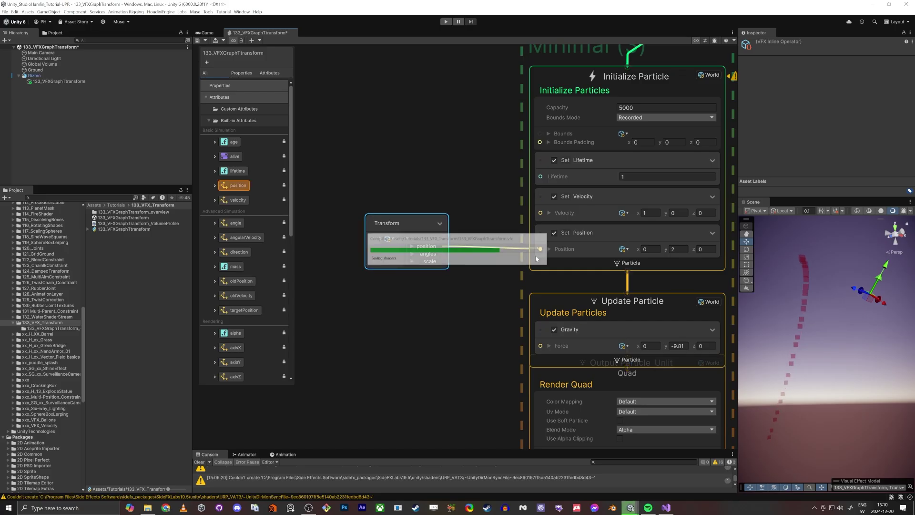
pyautogui.keyDown('alt'); pyautogui.moveTo(871, 318); pyautogui.dragTo(830, 366); pyautogui.keyUp('alt')
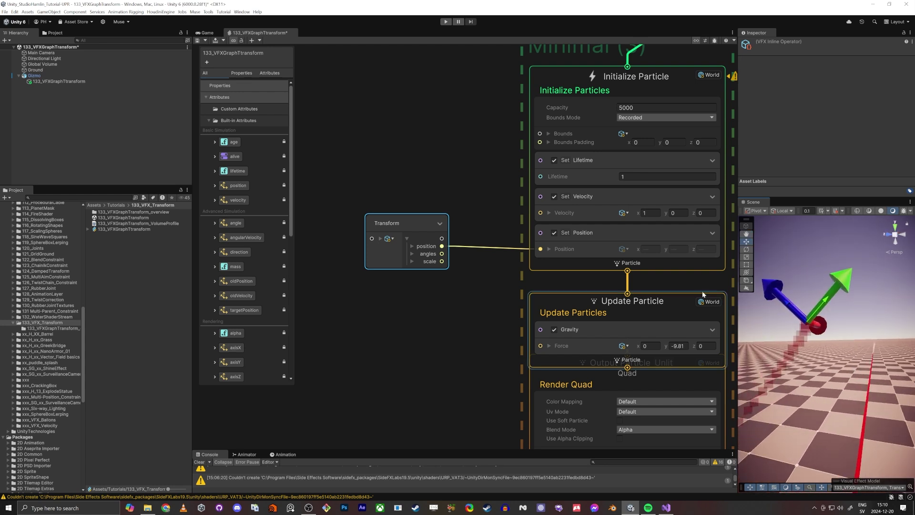
# Switch the Gravity block's Force in the Minimal (3) system to World space and check the particles' fall in the scene.
pyautogui.moveTo(453, 382); pyautogui.dragTo(339, 275, button='middle')
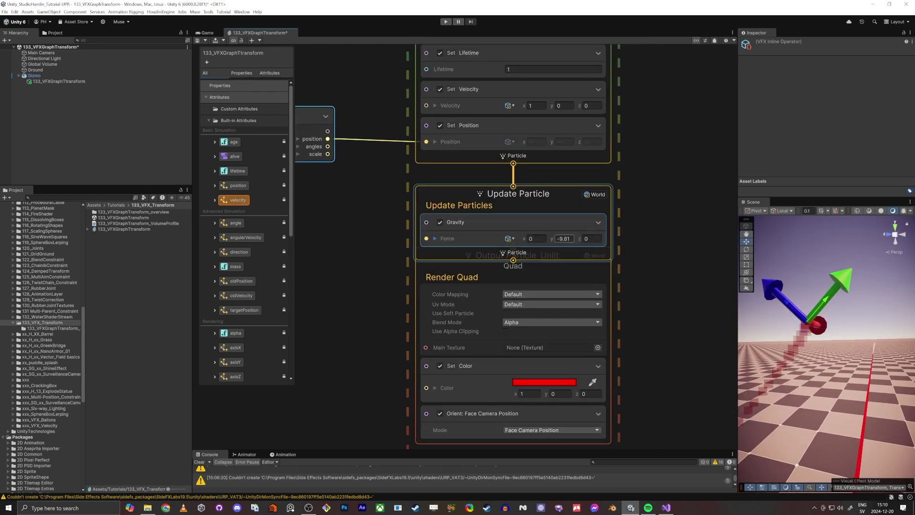
pyautogui.scroll(5, 533, 239)
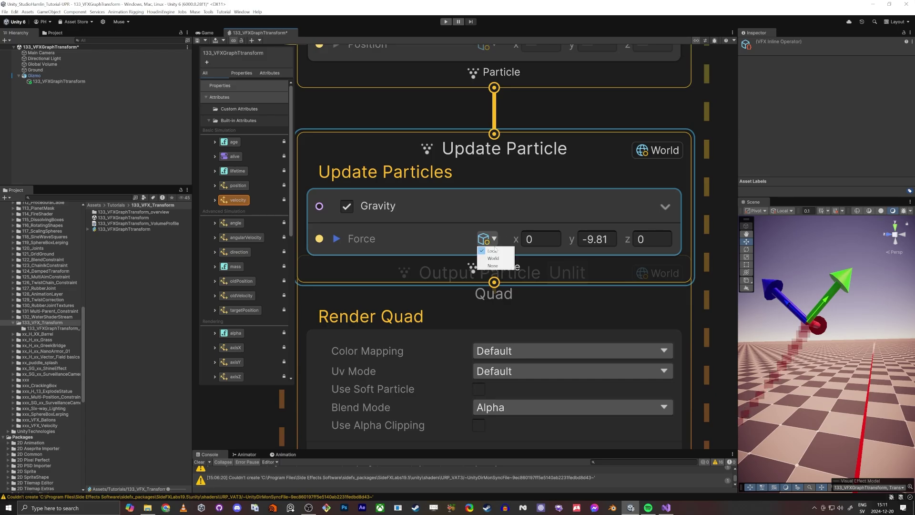
pyautogui.click(494, 258)
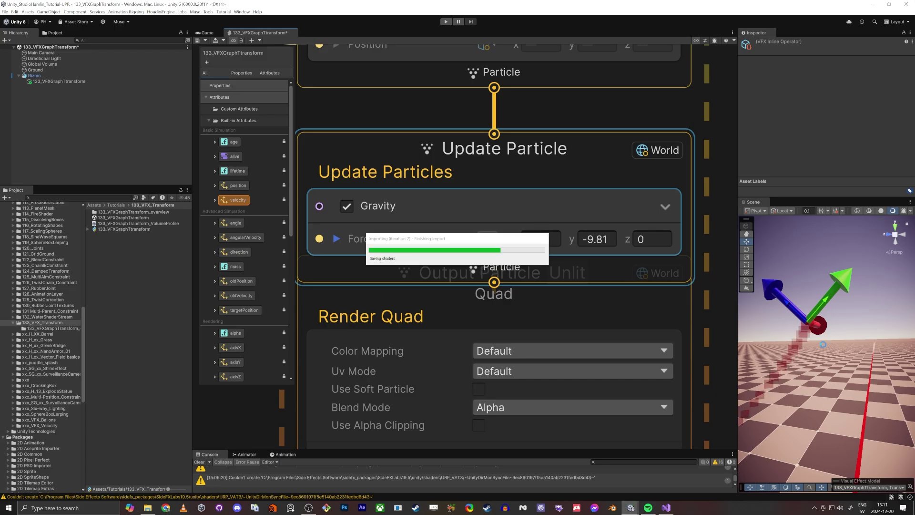
pyautogui.keyDown('alt'); pyautogui.moveTo(823, 344); pyautogui.dragTo(793, 359); pyautogui.keyUp('alt')
pyautogui.scroll(-3, 505, 317)
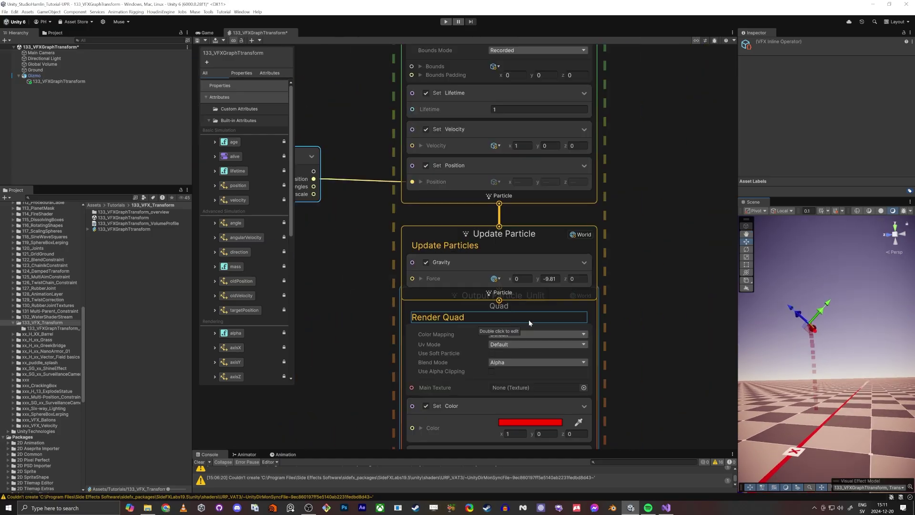
pyautogui.scroll(-3, 573, 254)
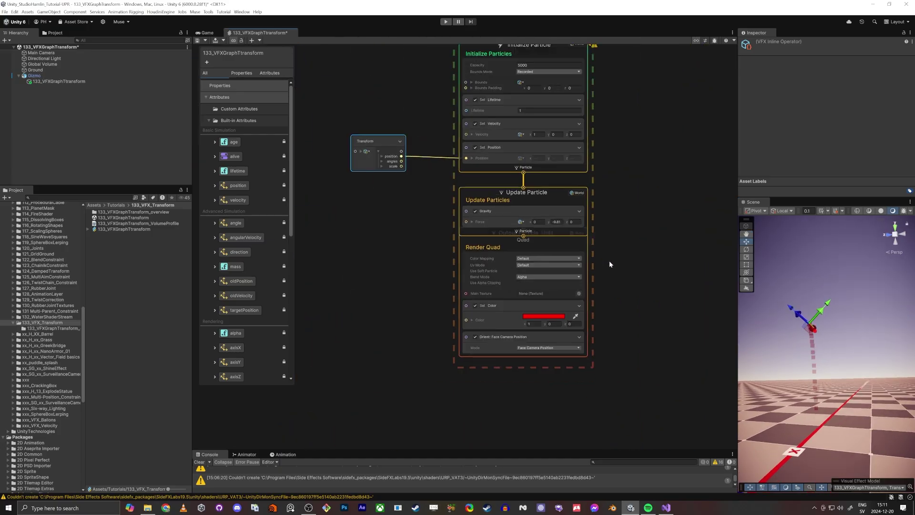
pyautogui.scroll(-2, 609, 263)
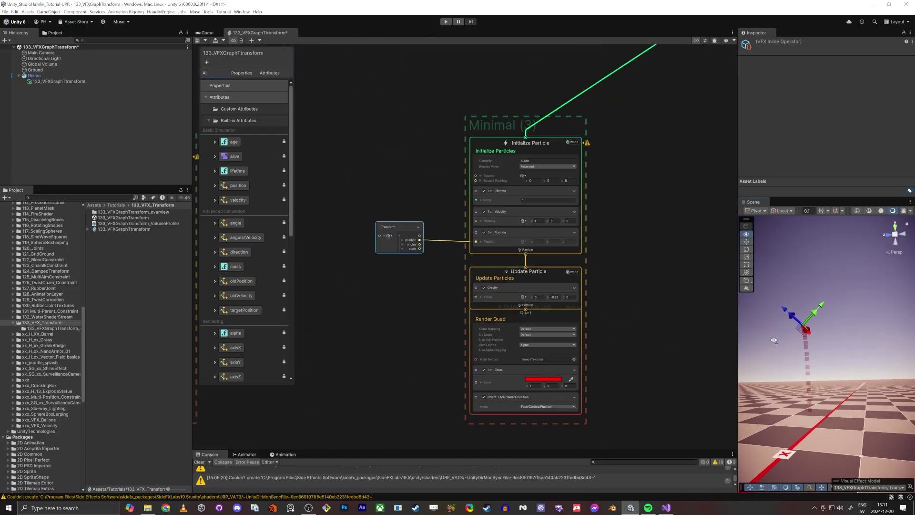
pyautogui.scroll(5, 577, 134)
pyautogui.scroll(-3, 556, 153)
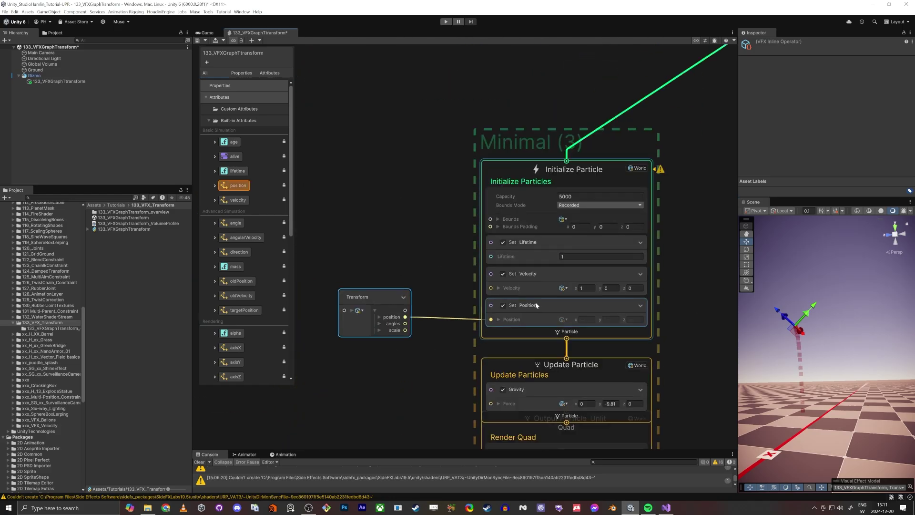
# Try World space for the Minimal (3) Set Velocity block, inspect the emission direction from several angles, and return it to Local.
pyautogui.scroll(6, 553, 310)
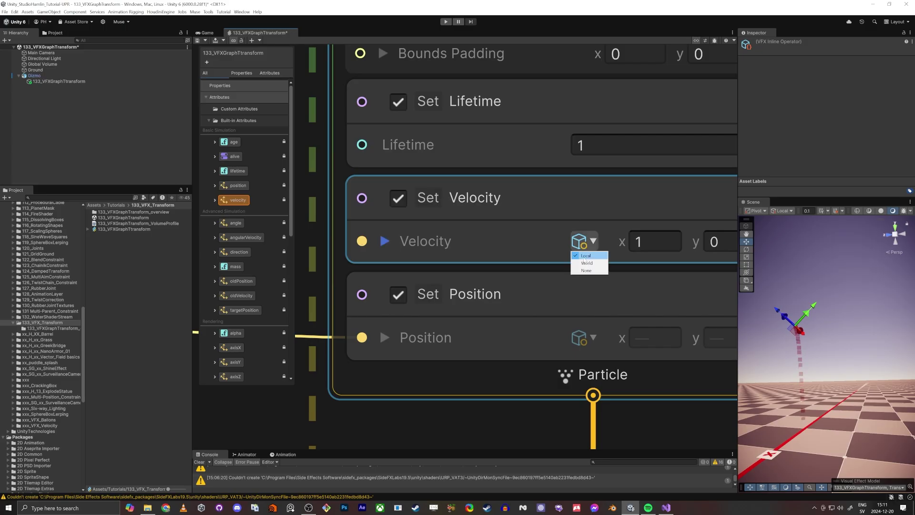
pyautogui.moveTo(786, 343); pyautogui.dragTo(804, 350, button='middle')
pyautogui.scroll(-3, 671, 294)
pyautogui.scroll(-3, 804, 351)
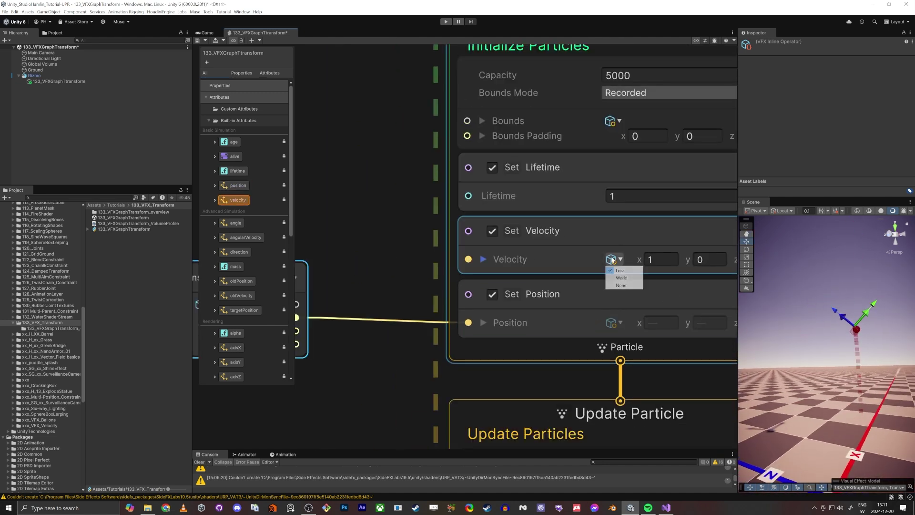
pyautogui.click(622, 278)
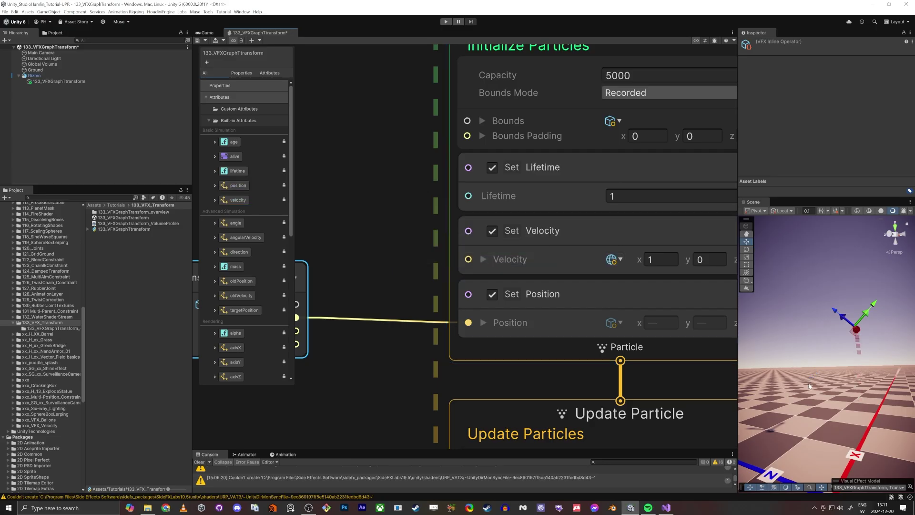
pyautogui.moveTo(817, 379); pyautogui.dragTo(792, 418, button='right')
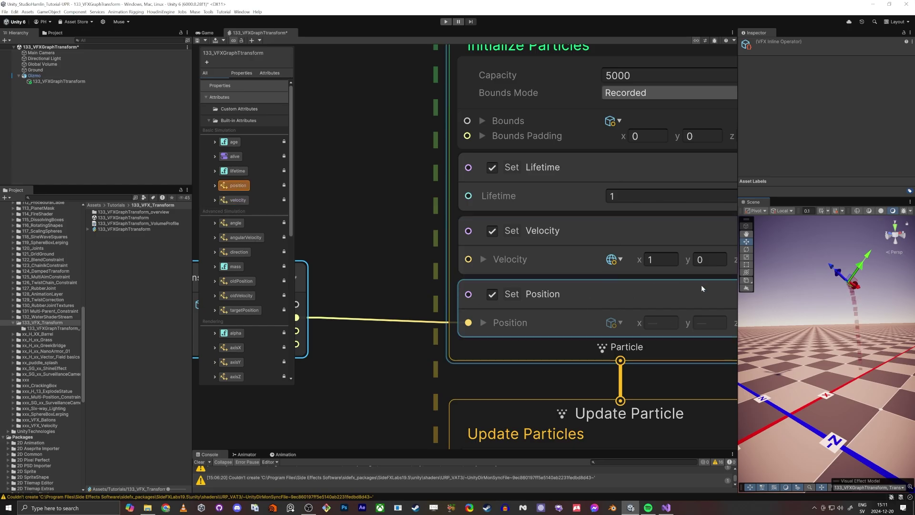
pyautogui.keyDown('alt'); pyautogui.moveTo(838, 312); pyautogui.dragTo(771, 342); pyautogui.keyUp('alt')
pyautogui.moveTo(771, 342); pyautogui.dragTo(847, 374, button='right')
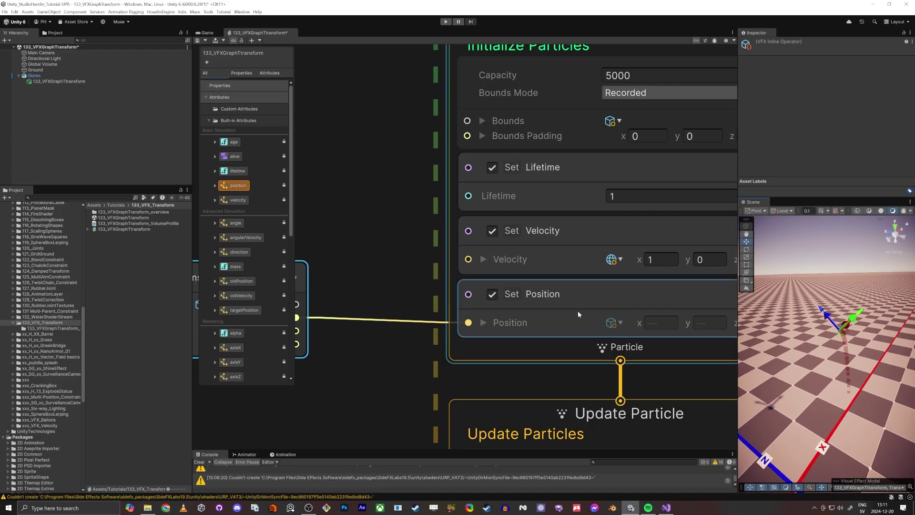
pyautogui.click(615, 260)
pyautogui.click(622, 272)
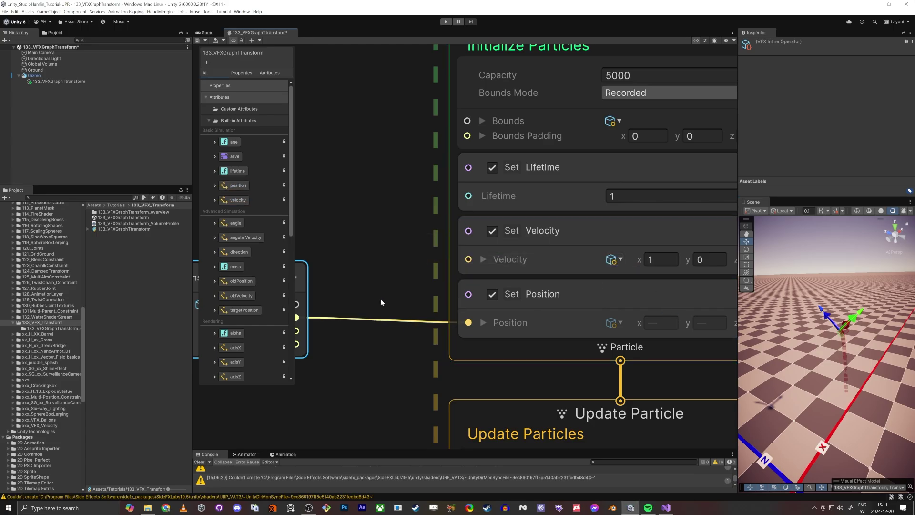
# Set the Minimal (3) Set Velocity block's X value to 4 and check the emission in the scene.
pyautogui.scroll(-8, 365, 203)
pyautogui.scroll(4, 457, 247)
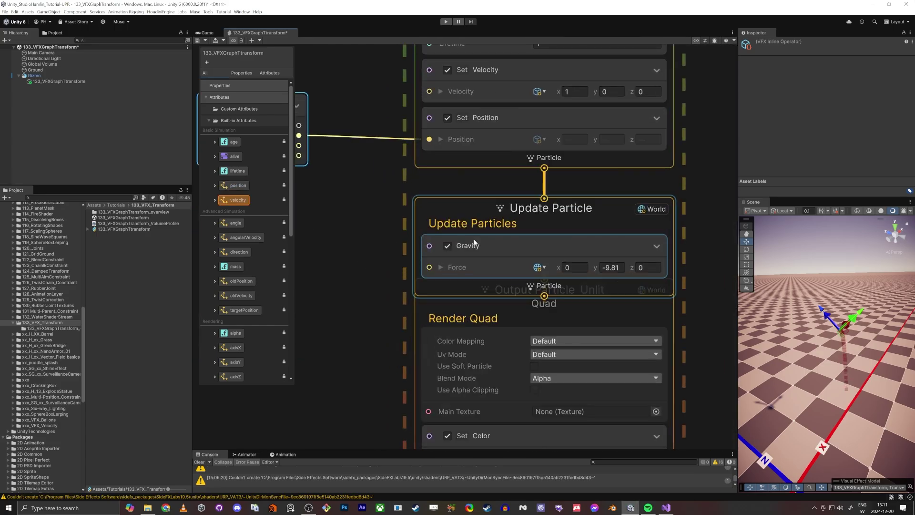
pyautogui.moveTo(375, 200); pyautogui.dragTo(379, 299, button='middle')
pyautogui.click(575, 192)
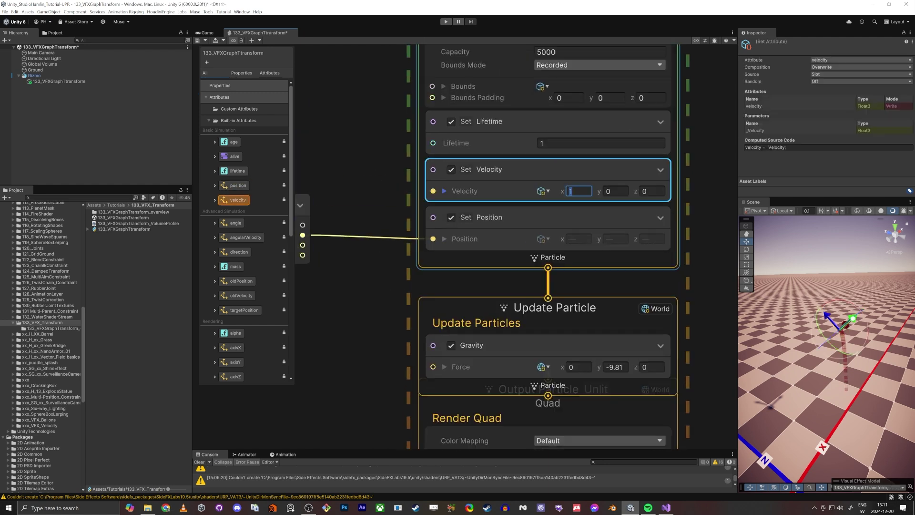
pyautogui.write('3')
pyautogui.press('Tab')
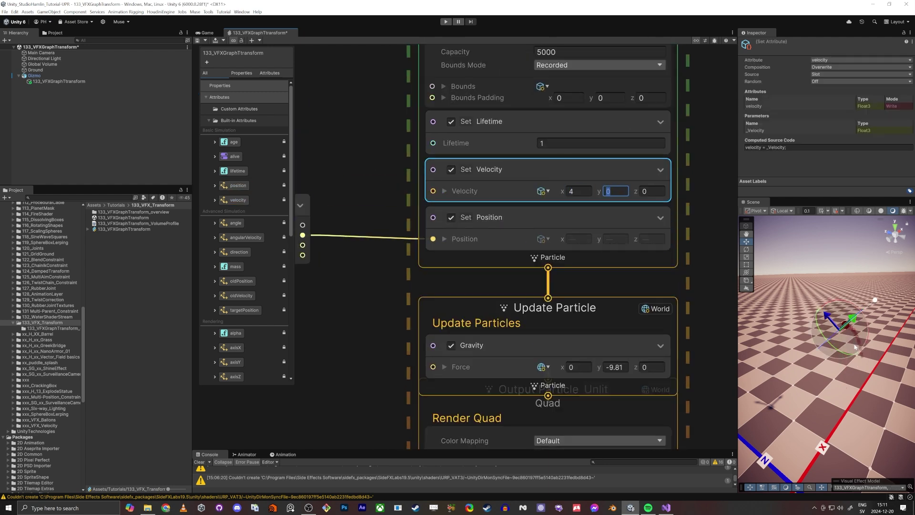
pyautogui.keyDown('alt'); pyautogui.moveTo(877, 324); pyautogui.dragTo(816, 346); pyautogui.keyUp('alt')
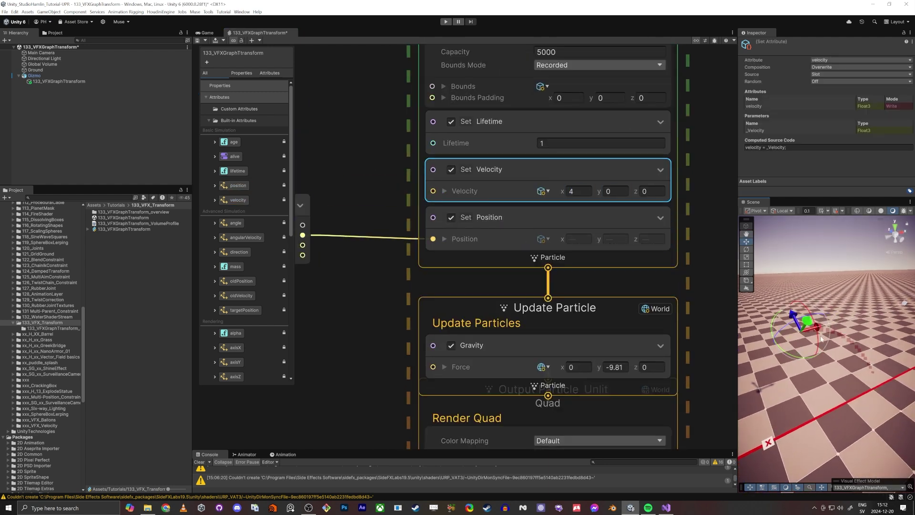
# Add a Linear Drag block with a Drag Coefficient of 4 to the Minimal (3) Update Particle context and check the particle trail.
pyautogui.click(465, 303)
pyautogui.press('space')
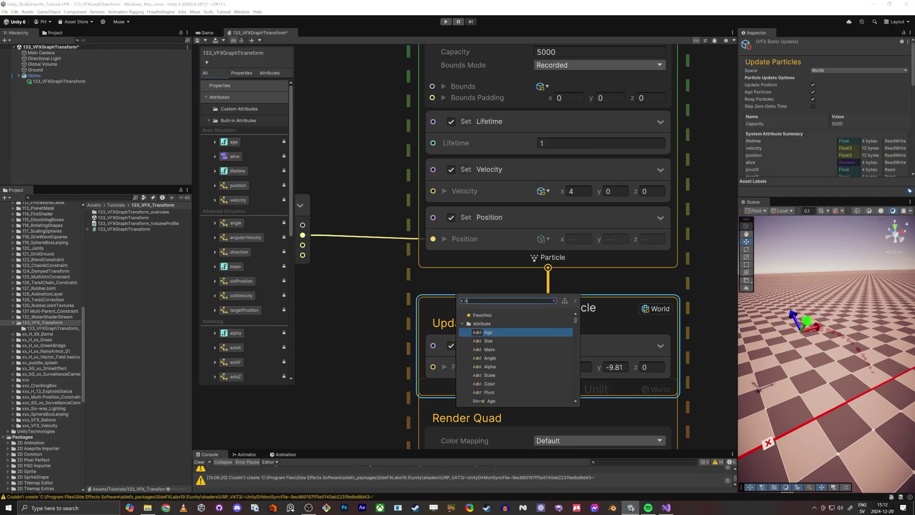
pyautogui.write('turb')
pyautogui.press('Return')
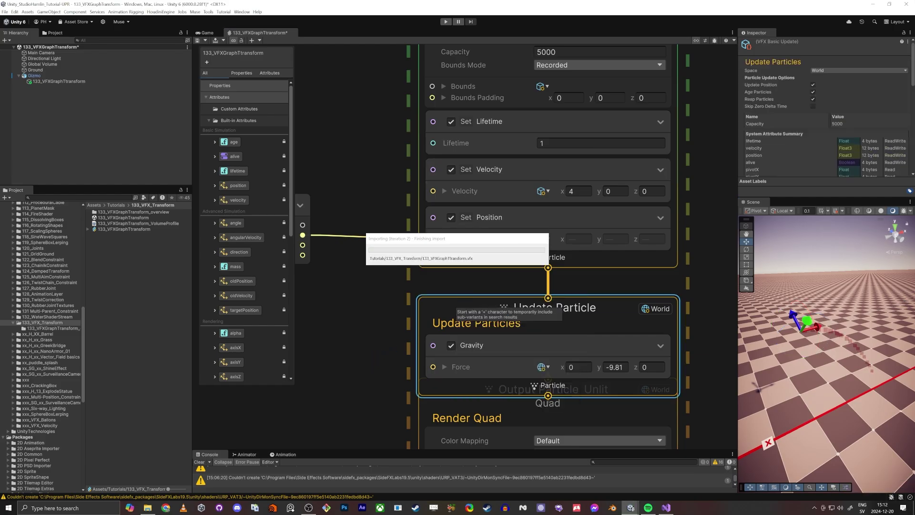
pyautogui.moveTo(508, 427); pyautogui.dragTo(545, 273, button='middle')
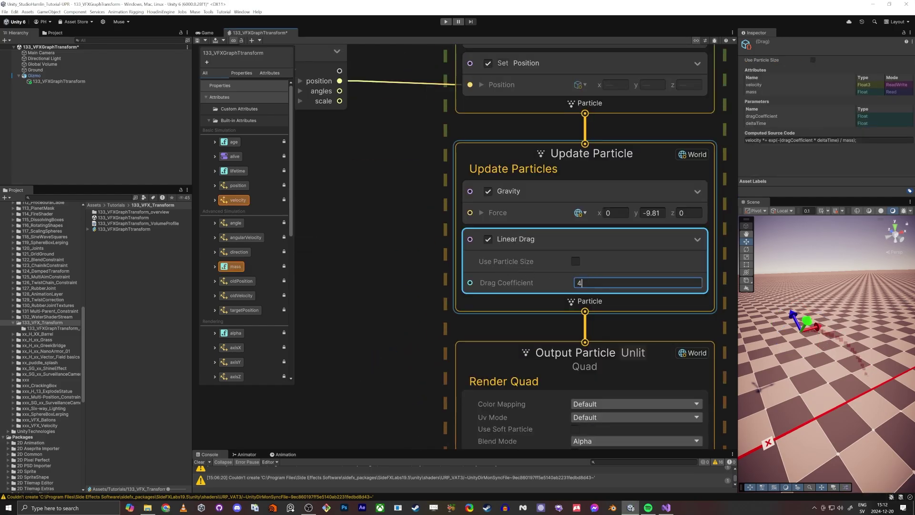
pyautogui.press('Return')
pyautogui.keyDown('alt'); pyautogui.moveTo(816, 344); pyautogui.dragTo(744, 332); pyautogui.keyUp('alt')
# Copy and paste the whole Minimal (3) system together with its Transform operator.
pyautogui.scroll(-5, 744, 331)
pyautogui.scroll(-7, 663, 336)
pyautogui.moveTo(465, 362); pyautogui.dragTo(425, 319, button='middle')
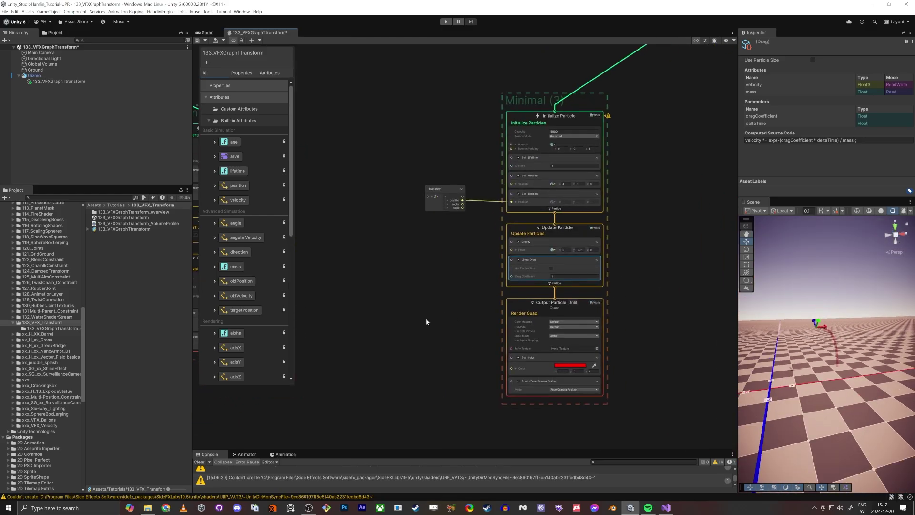
pyautogui.scroll(-4, 402, 405)
pyautogui.moveTo(393, 435); pyautogui.dragTo(541, 219)
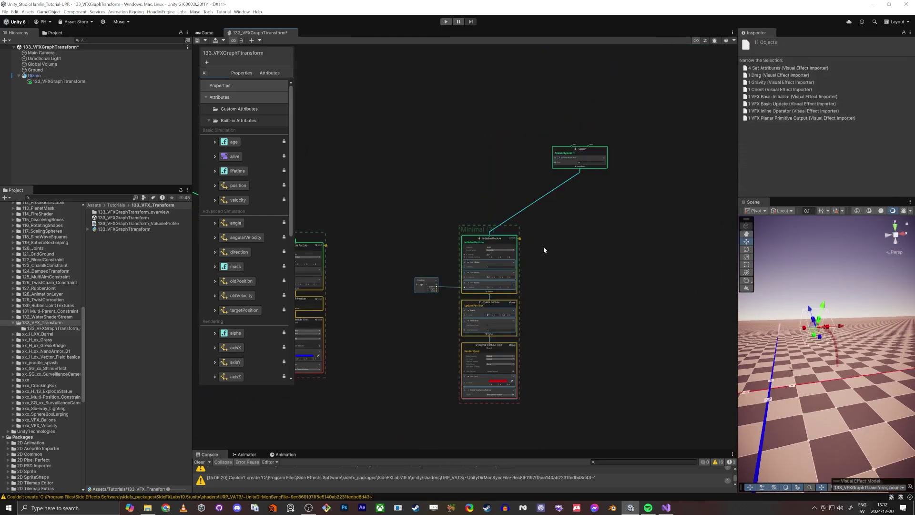
pyautogui.hotkey('ctrl', 'c')
pyautogui.hotkey('ctrl', 'v')
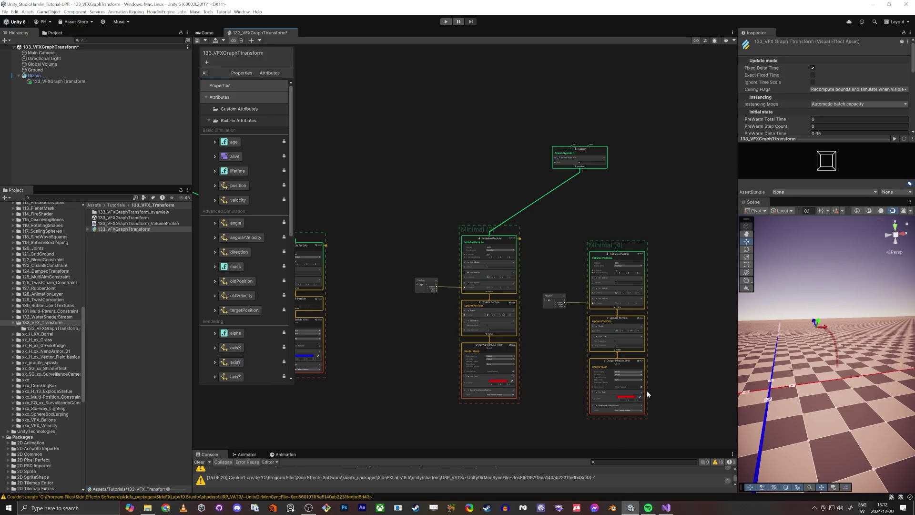
# Set the Minimal (4) system's color to green (0, 1, 0) and its velocity to 0, 4, 0.
pyautogui.scroll(5, 647, 394)
pyautogui.click(617, 411)
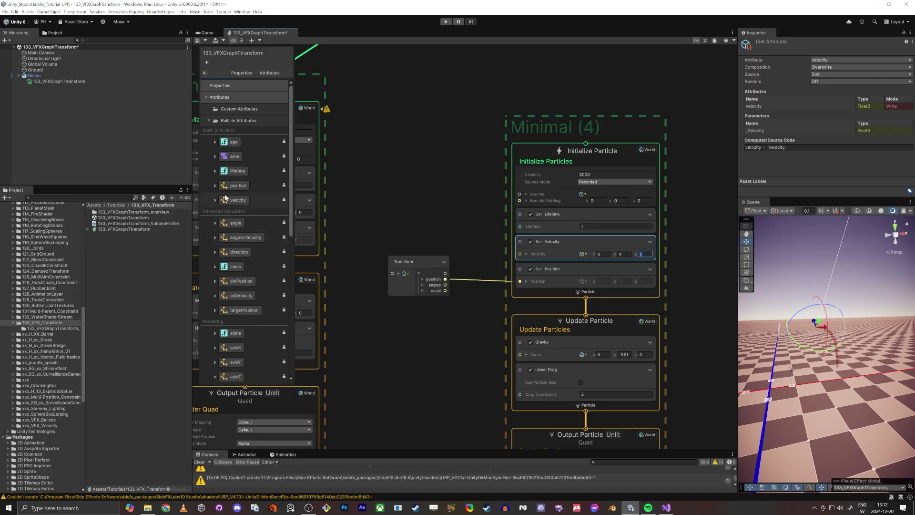
# Connect Spawn System (1) to the Minimal (4) Initialize Particle context and view the particles around the gizmo.
pyautogui.scroll(-2, 403, 242)
pyautogui.click(447, 161)
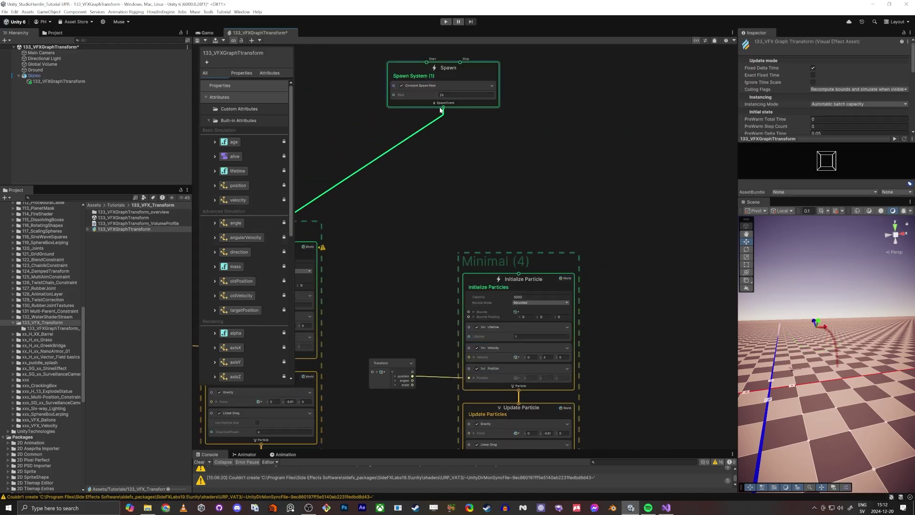
pyautogui.moveTo(519, 273); pyautogui.dragTo(518, 273)
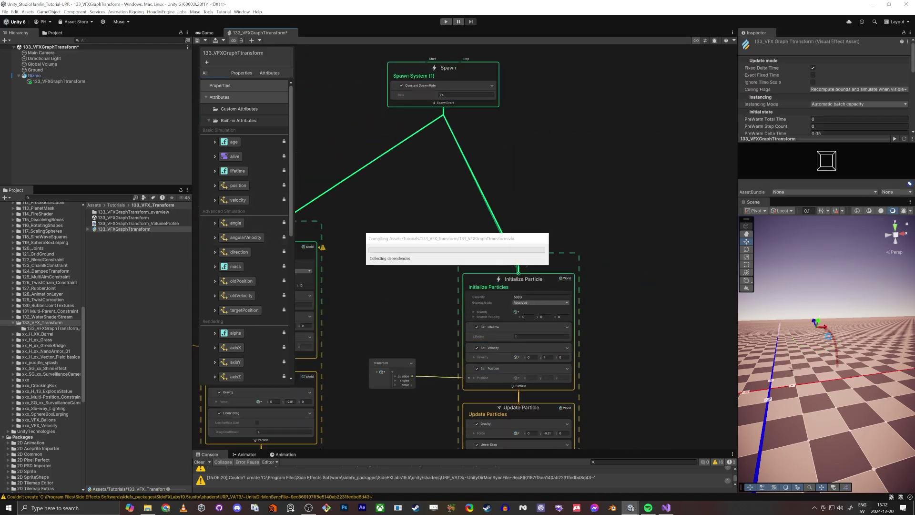
pyautogui.press('w')
pyautogui.moveTo(810, 346); pyautogui.dragTo(840, 329, button='right')
pyautogui.press('a')
pyautogui.press('a')
# Try World space for the Minimal (4) Set Velocity block, compare the emission in the scene, and return it to Local.
pyautogui.moveTo(604, 388); pyautogui.dragTo(600, 221, button='middle')
pyautogui.scroll(5, 591, 238)
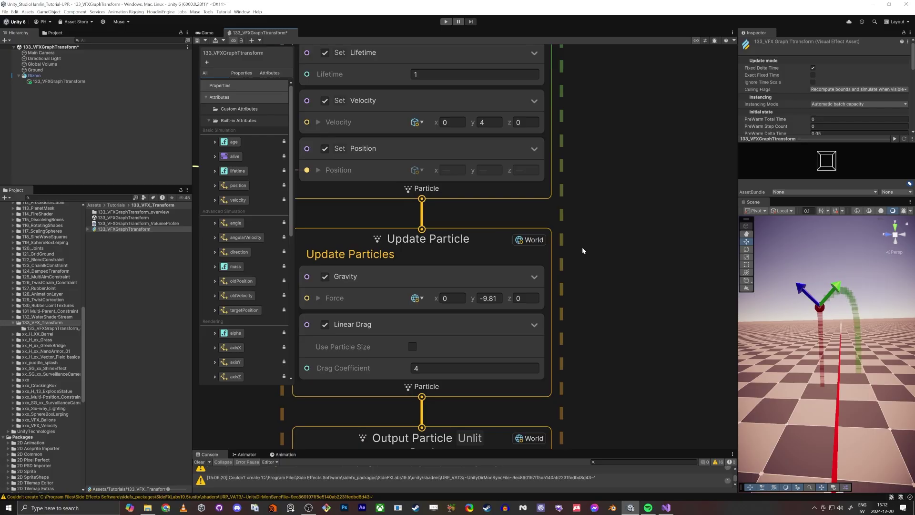
pyautogui.moveTo(384, 196); pyautogui.dragTo(403, 364, button='middle')
pyautogui.click(467, 273)
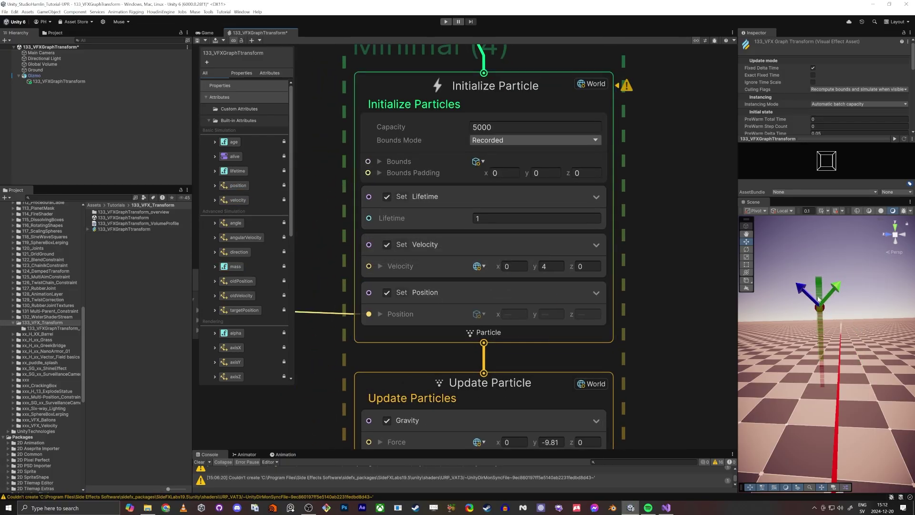
pyautogui.click(513, 268)
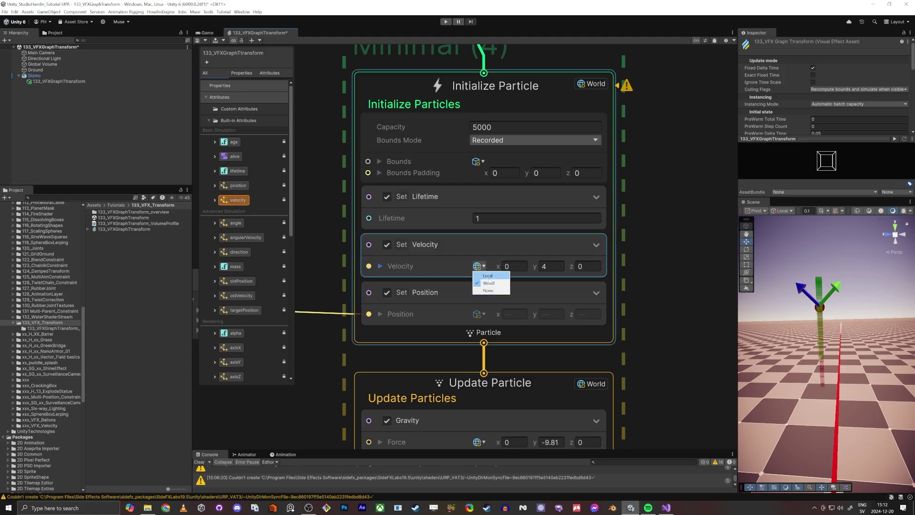
pyautogui.click(487, 276)
pyautogui.click(465, 294)
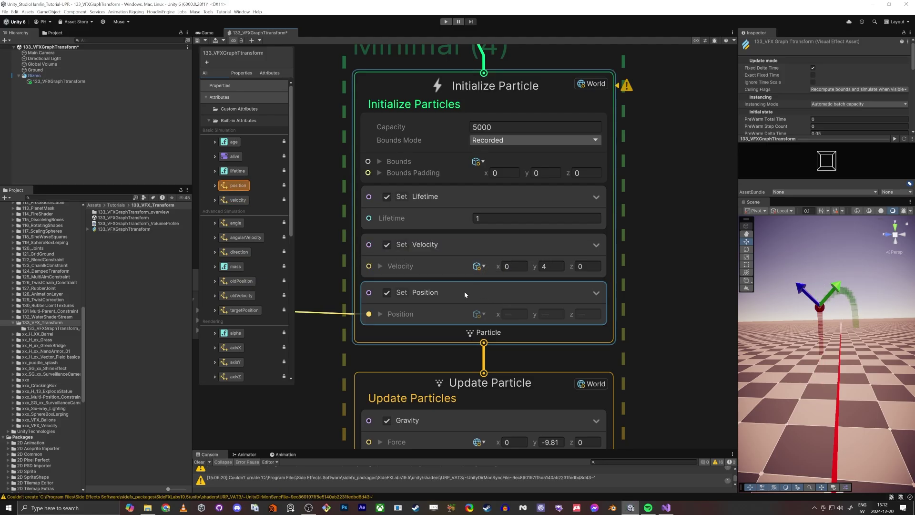
# Duplicate the Minimal (4) system with its Transform operator and place the copy beside the original.
pyautogui.scroll(-8, 464, 294)
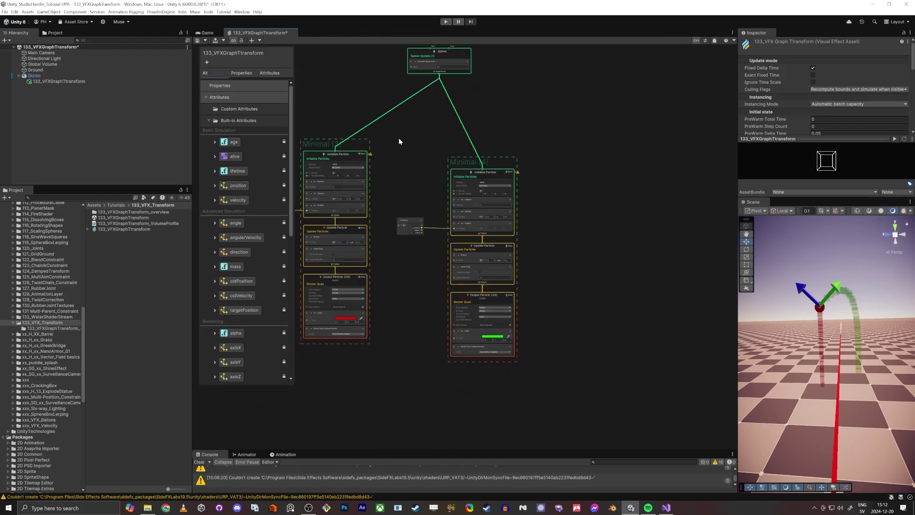
pyautogui.moveTo(564, 400); pyautogui.dragTo(564, 399)
pyautogui.hotkey('ctrl', 'd')
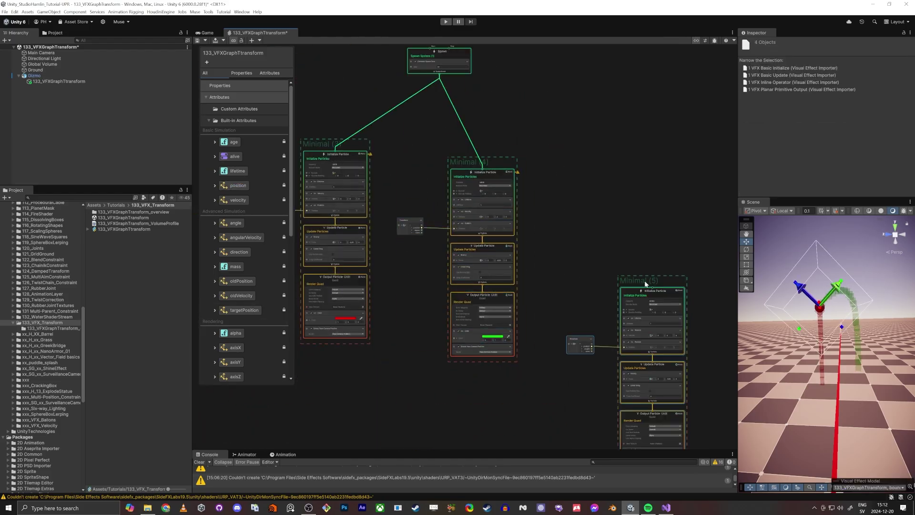
pyautogui.moveTo(645, 284); pyautogui.dragTo(642, 154)
pyautogui.moveTo(598, 237); pyautogui.dragTo(582, 118, button='middle')
pyautogui.moveTo(560, 141); pyautogui.dragTo(628, 336)
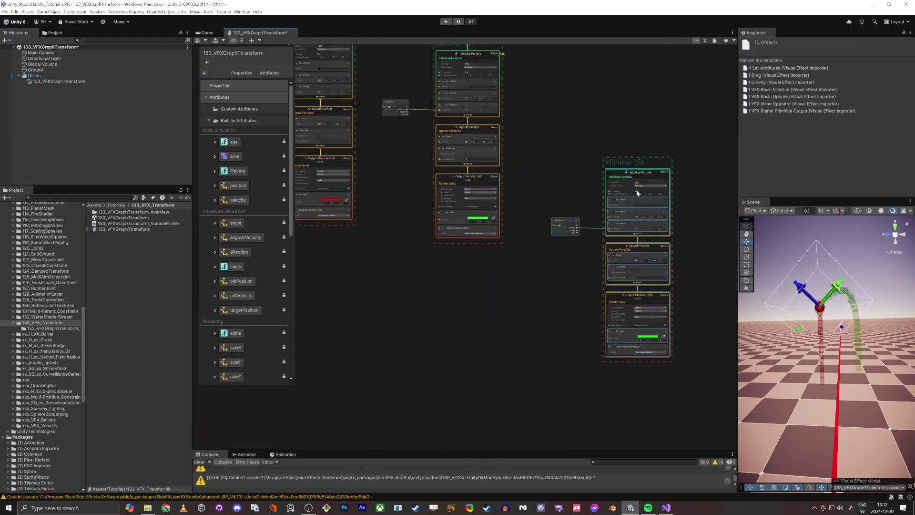
pyautogui.moveTo(615, 165); pyautogui.dragTo(592, 68)
# Connect Spawn System (1) to the Initialize Particle context of the Minimal (5) system.
pyautogui.moveTo(528, 88); pyautogui.dragTo(555, 277, button='middle')
pyautogui.click(554, 277)
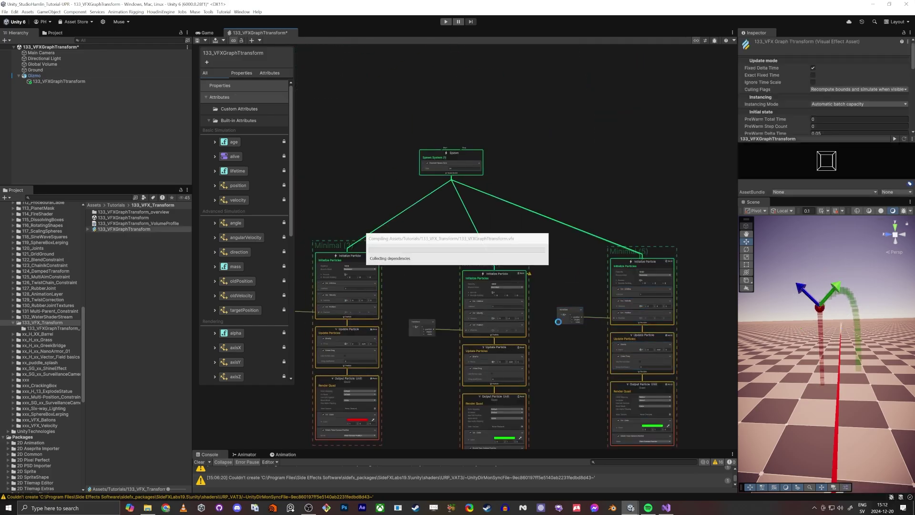
pyautogui.scroll(6, 548, 358)
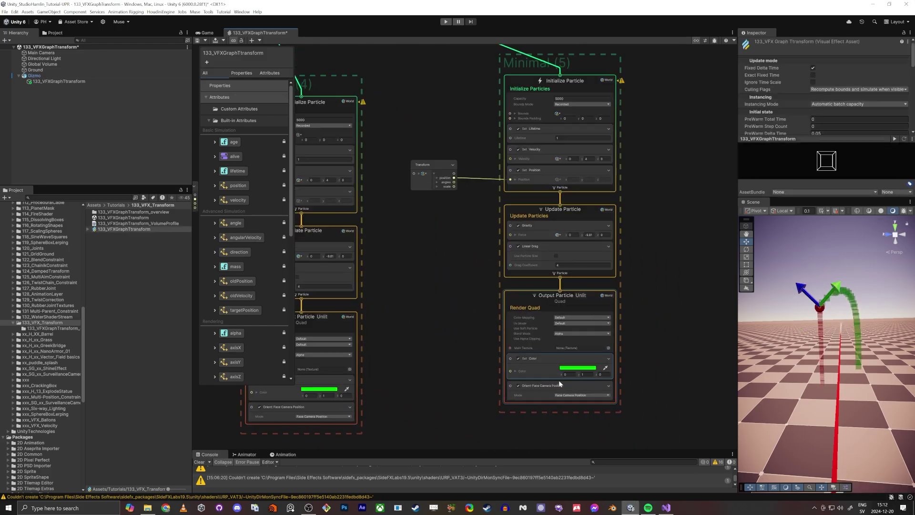
# Set the Color of the Minimal (5) system's Output Particle block to blue with values 0, 0, 1.
pyautogui.moveTo(589, 374); pyautogui.dragTo(504, 379)
pyautogui.write('0')
pyautogui.press('Tab')
pyautogui.write('1')
pyautogui.press('Tab')
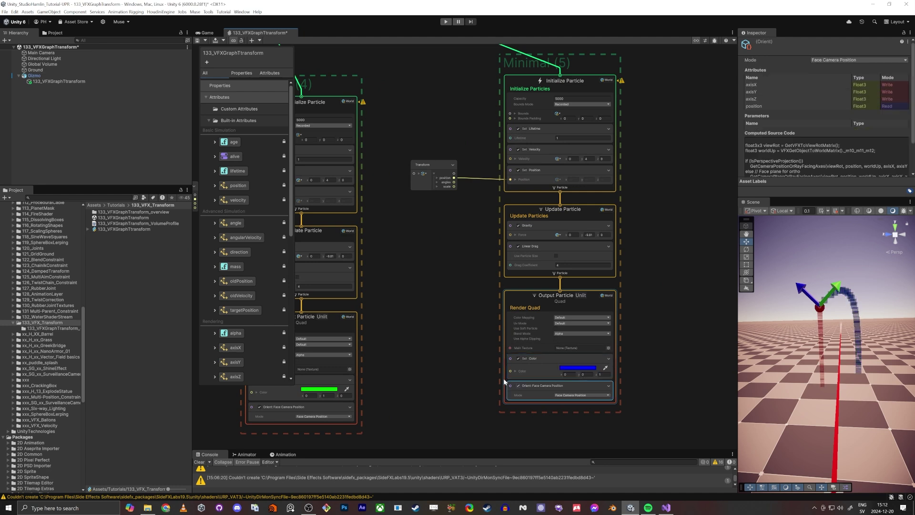
# Set the Minimal (5) Set Velocity block to 0, 0, 4 and view the emission around the gizmo.
pyautogui.scroll(4, 546, 232)
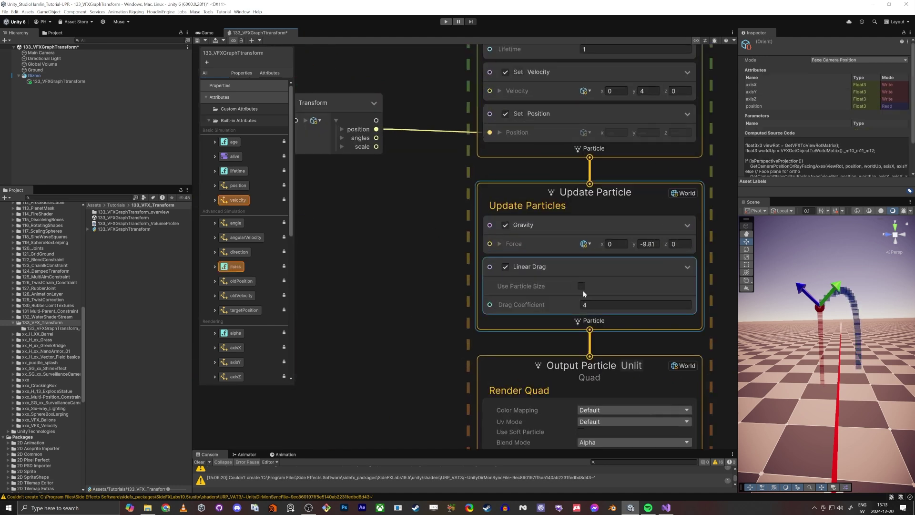
pyautogui.moveTo(461, 216); pyautogui.dragTo(471, 338, button='middle')
pyautogui.moveTo(659, 214); pyautogui.dragTo(559, 219)
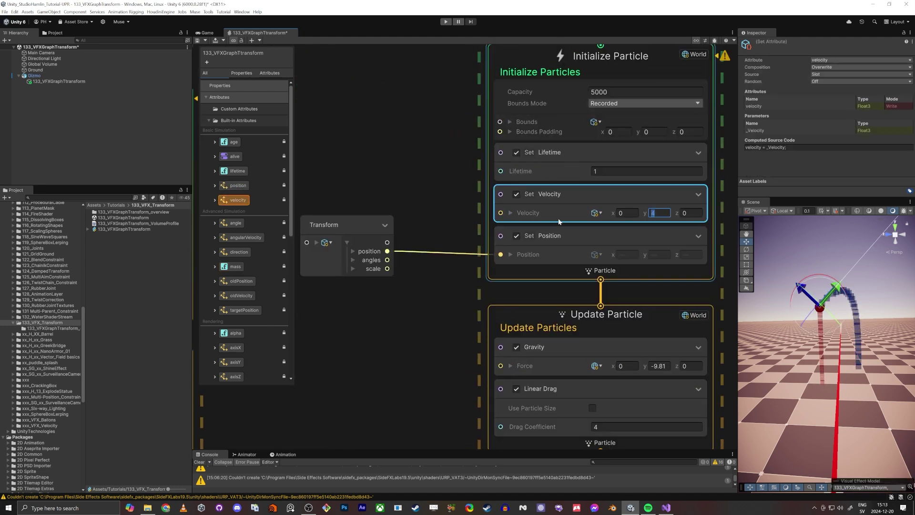
pyautogui.write('4')
pyautogui.press('Tab')
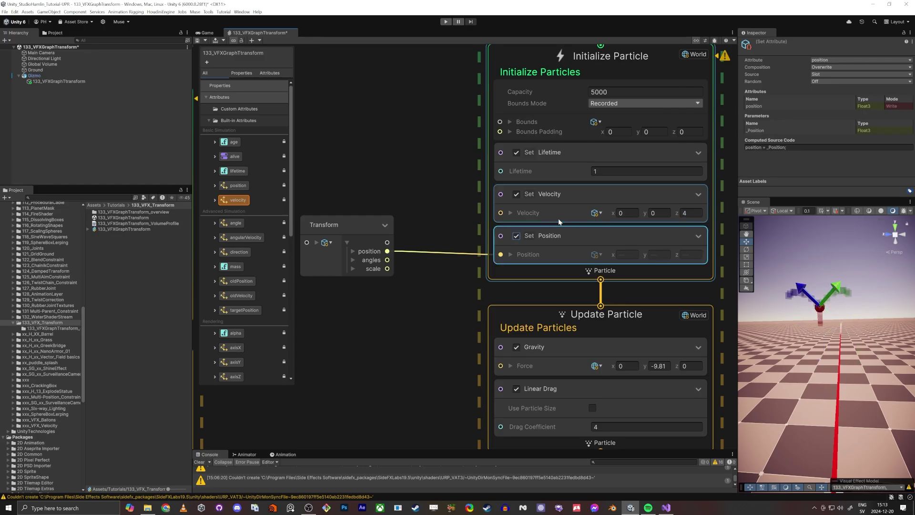
pyautogui.keyDown('alt'); pyautogui.moveTo(828, 303); pyautogui.dragTo(773, 309); pyautogui.keyUp('alt')
pyautogui.moveTo(772, 309); pyautogui.dragTo(801, 305, button='right')
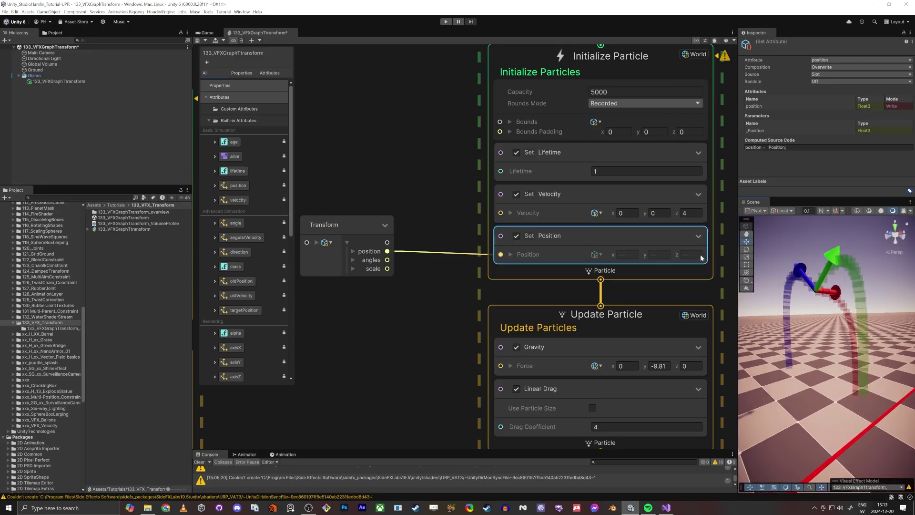
# Select the Gizmo, maximize the Scene view and examine its three colored particle trails from farther back.
pyautogui.click(34, 75)
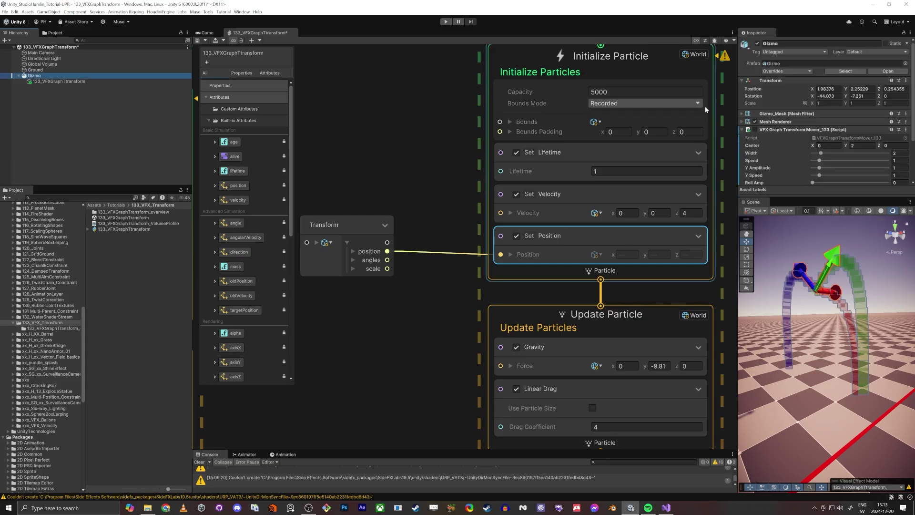
pyautogui.hotkey('shift', 'space')
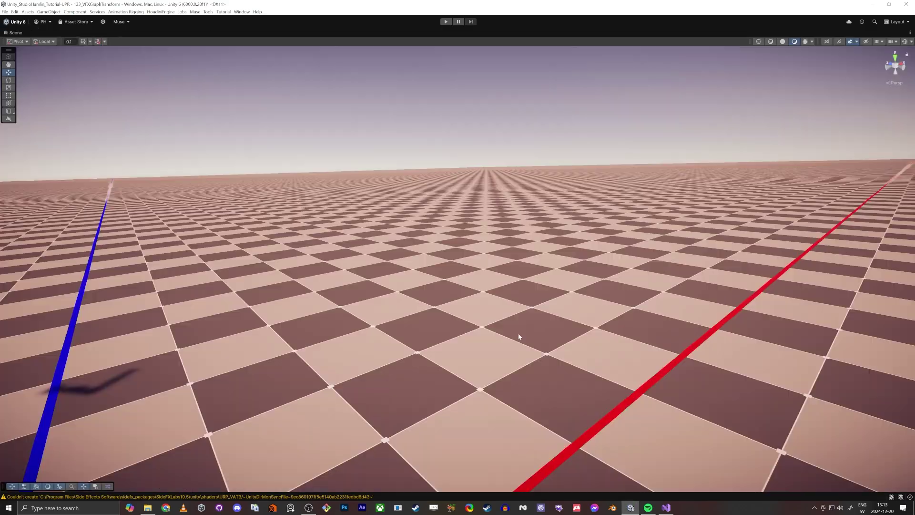
pyautogui.press('s')
pyautogui.moveTo(519, 333); pyautogui.dragTo(539, 324, button='right')
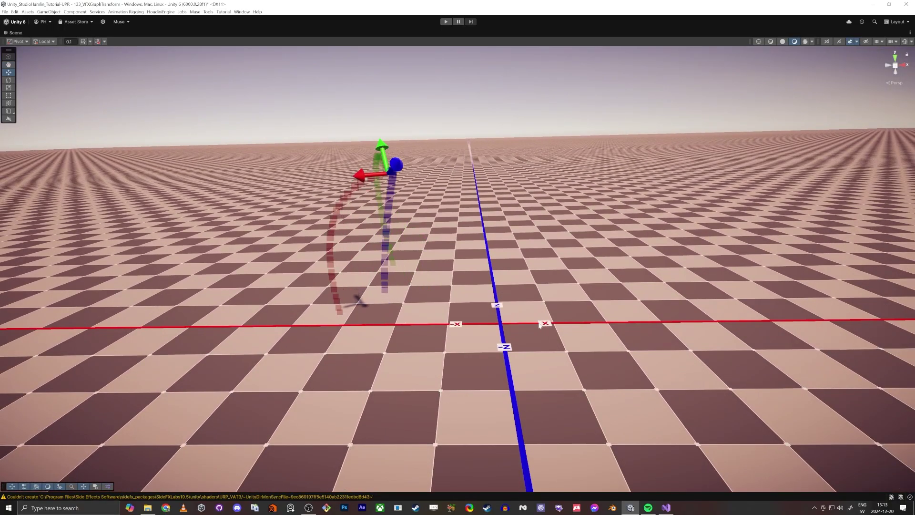